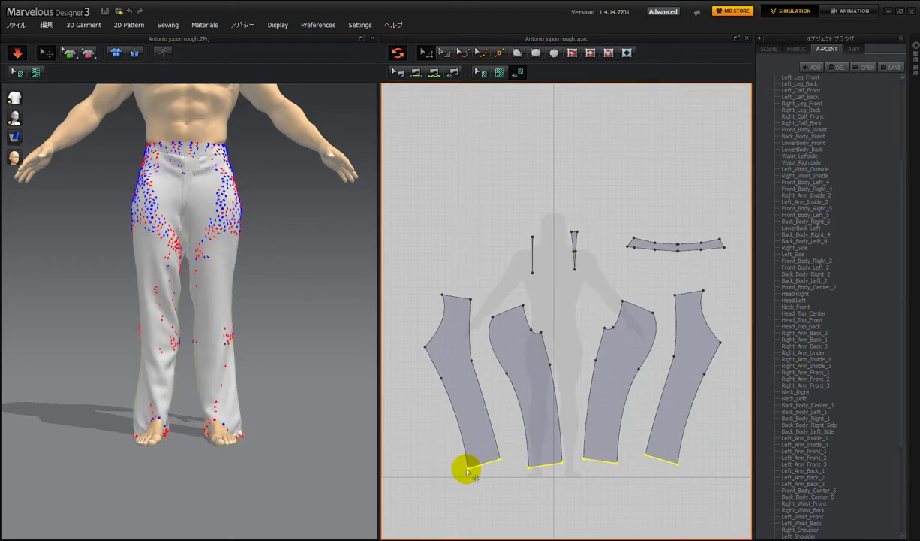
Step: Pull the simulated trousers' hems up at both ankles so the fabric gathers above the avatar's feet
right_drag(263, 487, 368, 474)
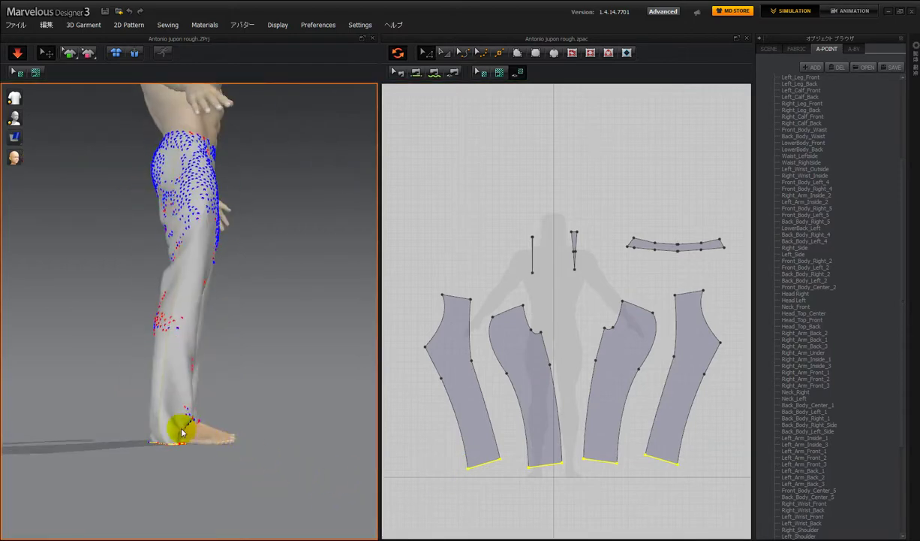
drag(181, 431, 208, 373)
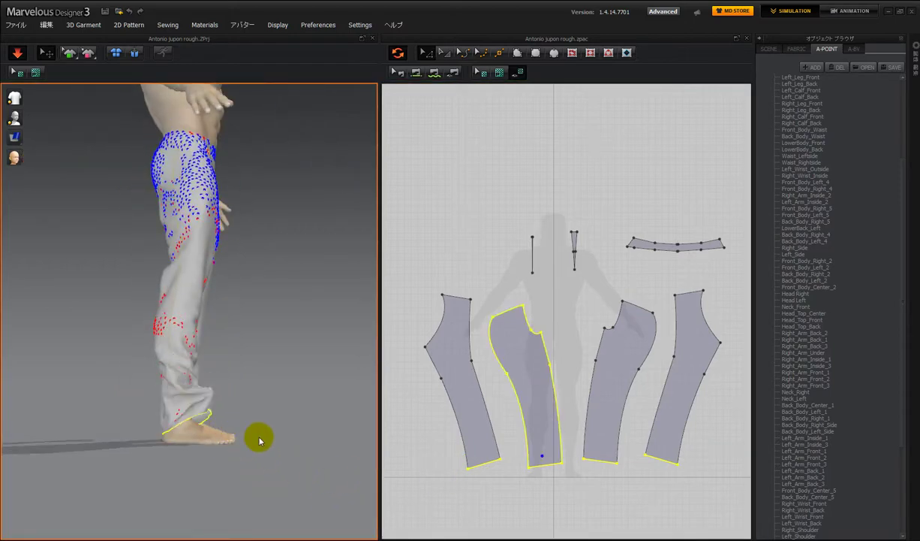
right_drag(265, 439, 189, 426)
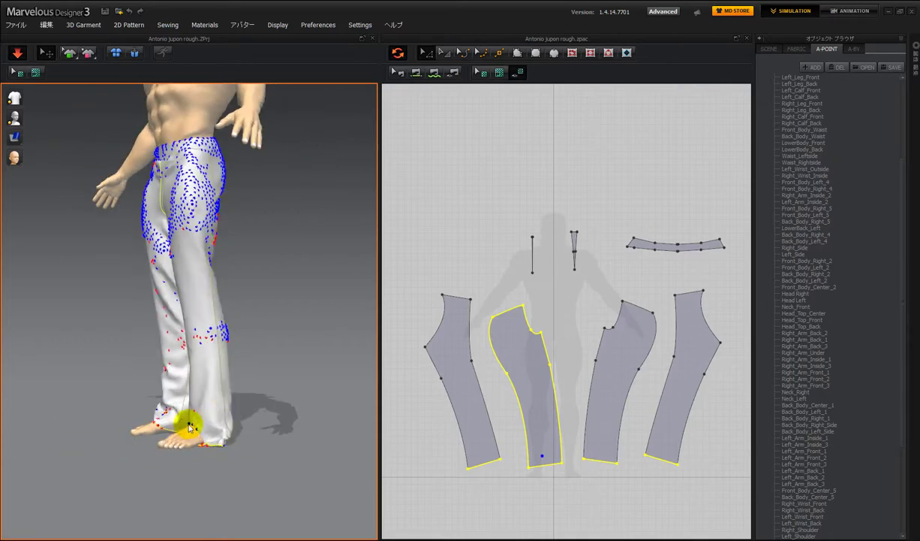
drag(168, 404, 183, 423)
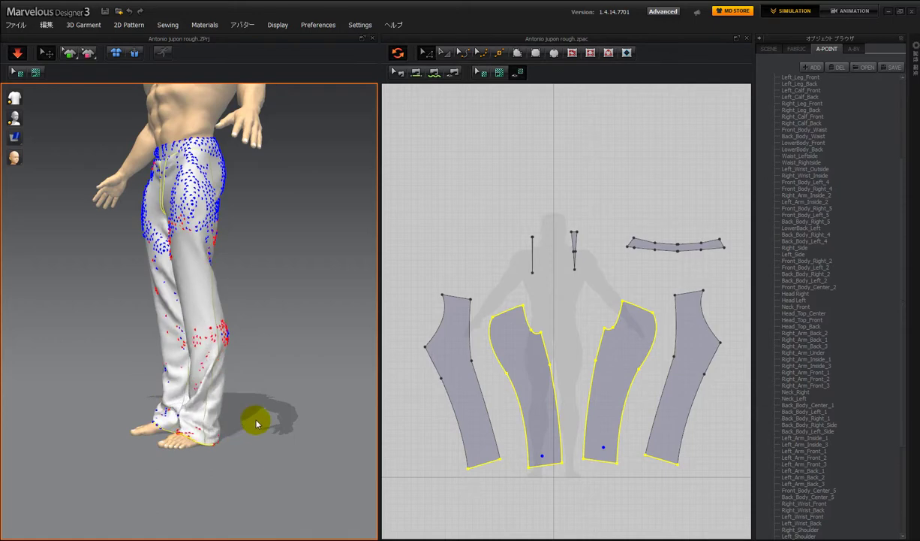
Step: Flatten the concave back-crotch edge of the leftmost back trouser panel with the curvature editing tool
right_drag(257, 421, 240, 390)
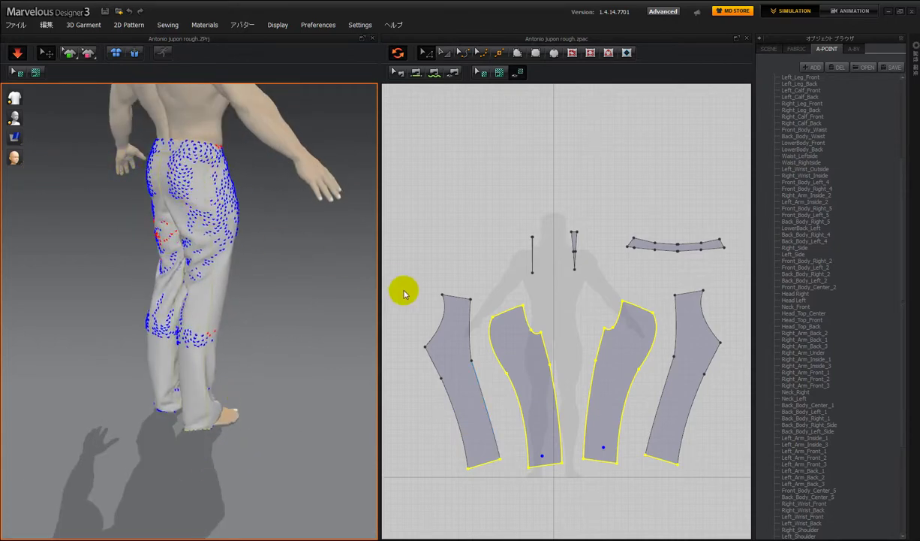
click(443, 322)
click(428, 207)
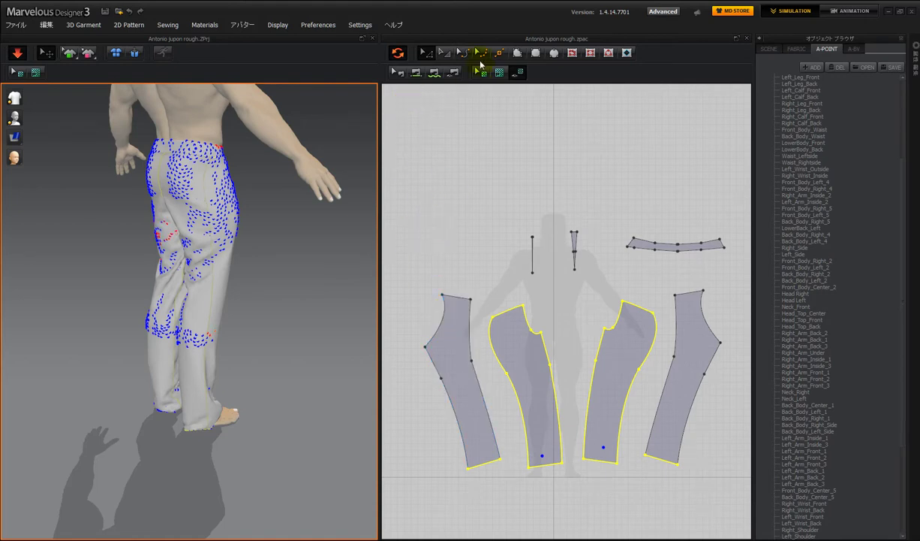
click(464, 56)
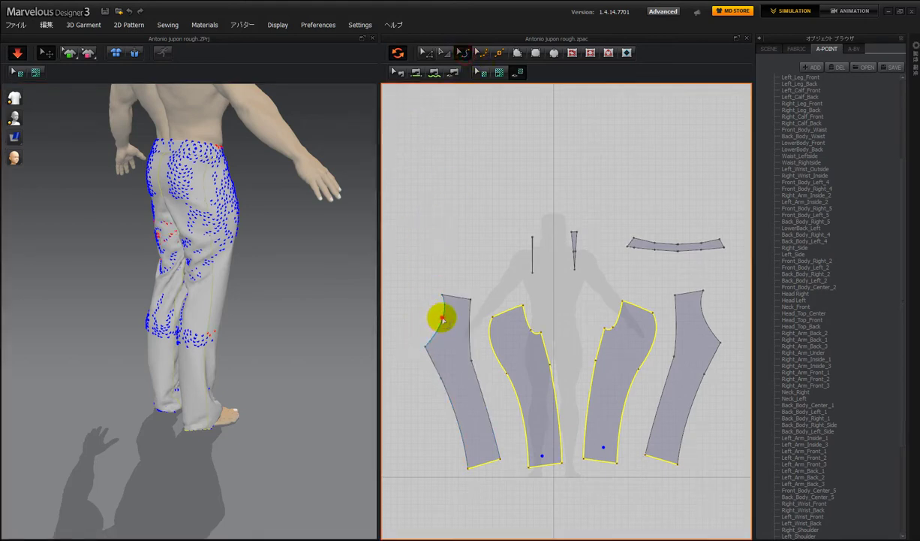
click(443, 319)
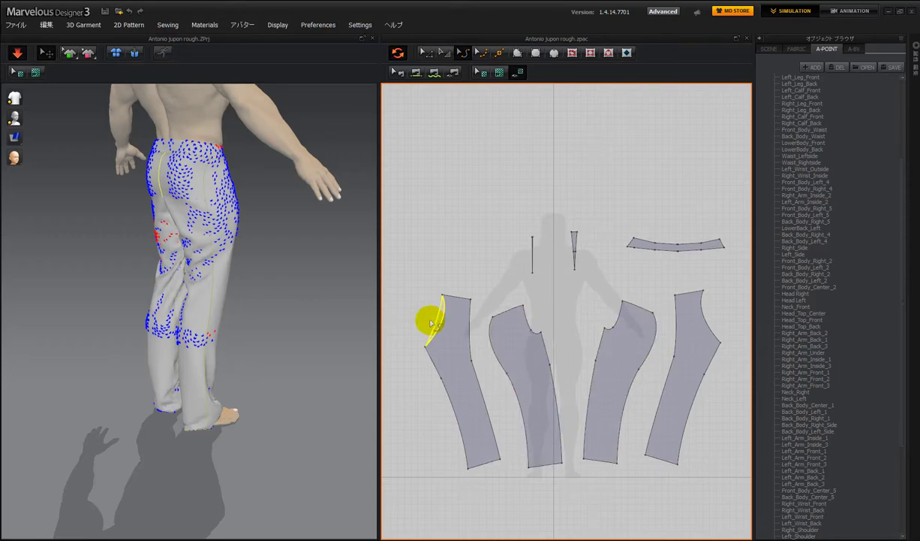
drag(432, 323, 427, 319)
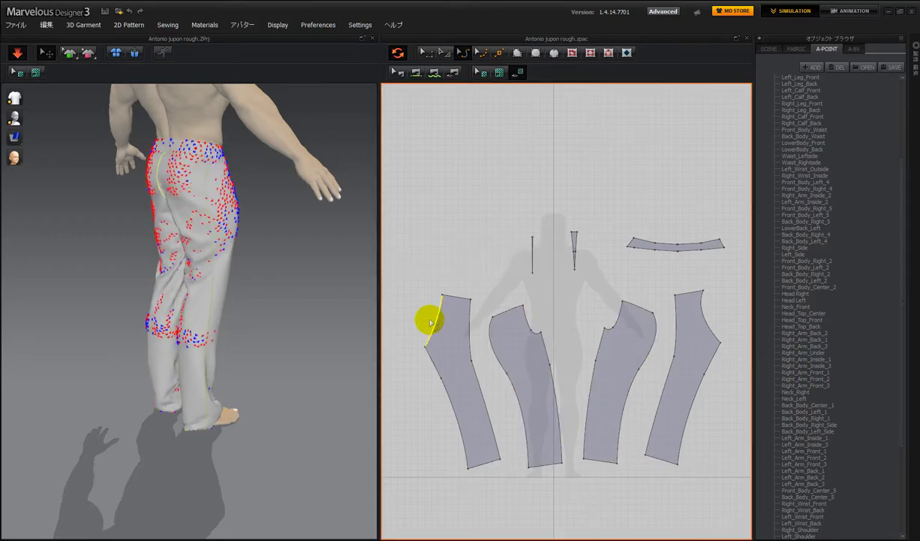
right_drag(263, 309, 323, 306)
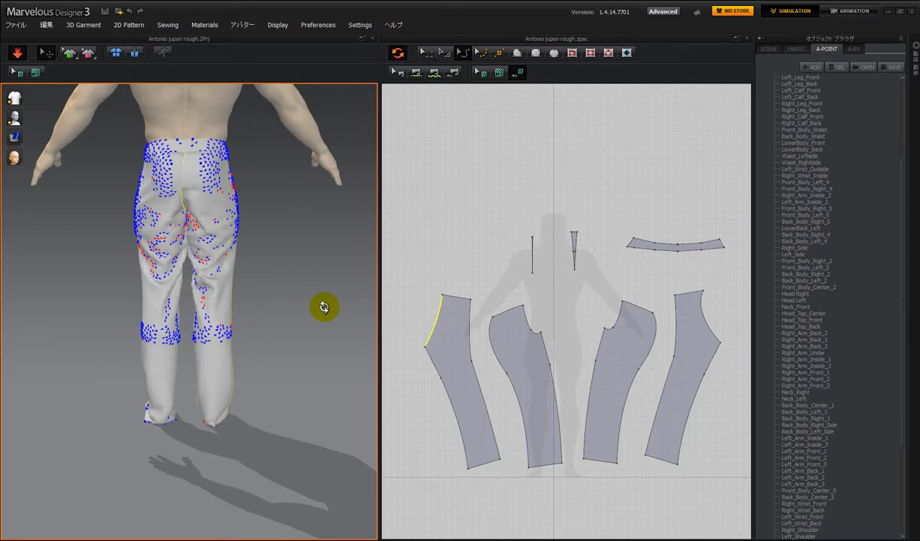
Step: Flatten the matching back-crotch edge of the rightmost back trouser panel
click(708, 322)
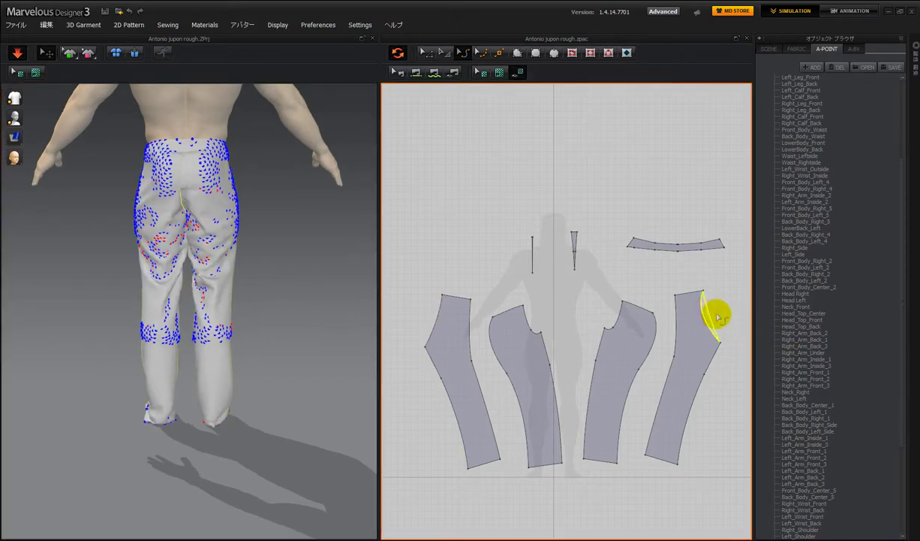
click(717, 318)
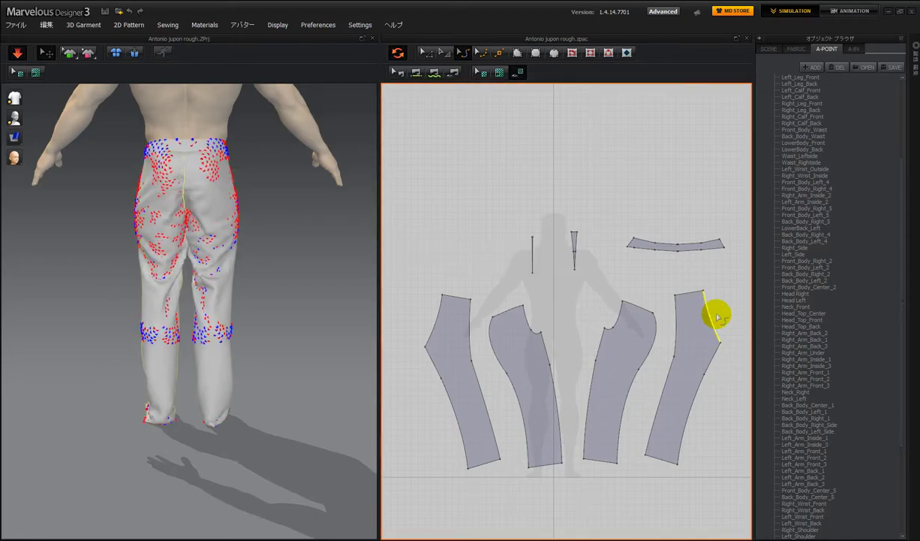
right_drag(304, 329, 280, 323)
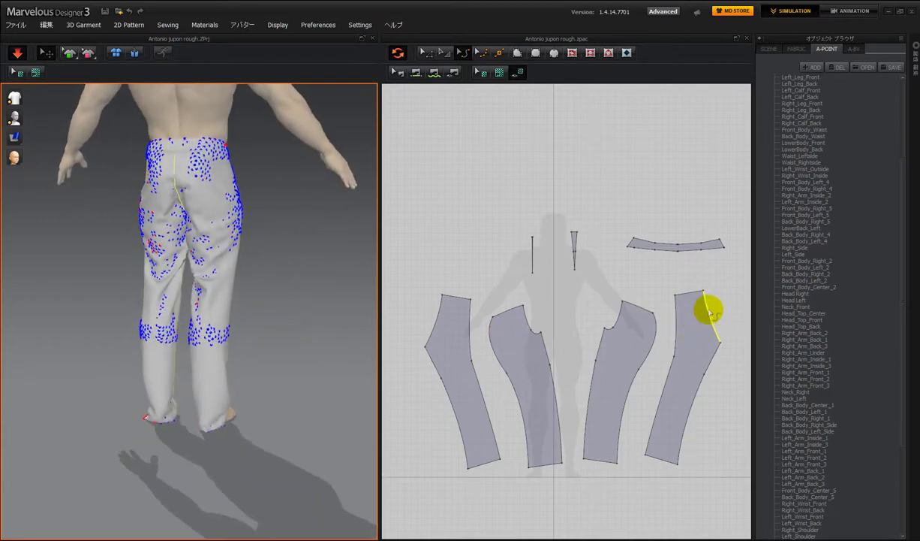
Step: Try bulging the back-crotch edges of both back panels outward into convex curves
click(710, 309)
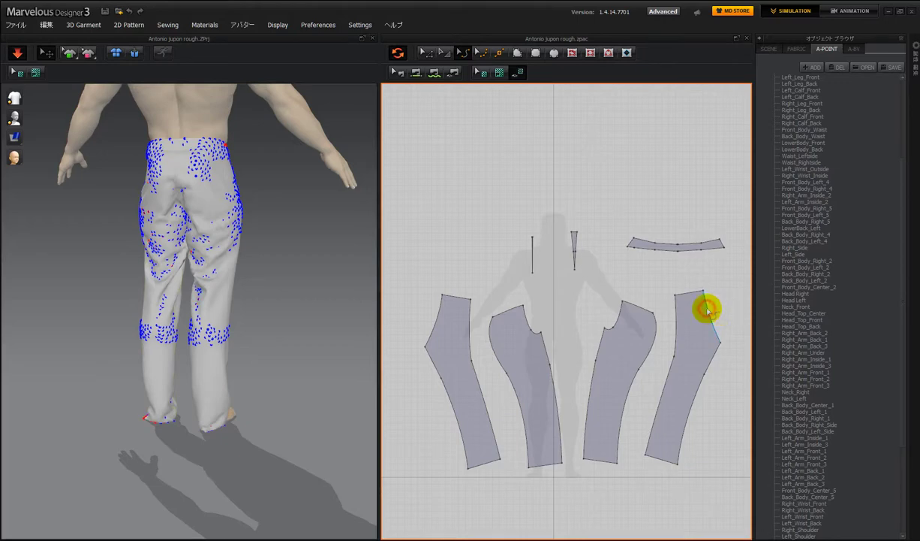
drag(715, 307, 726, 309)
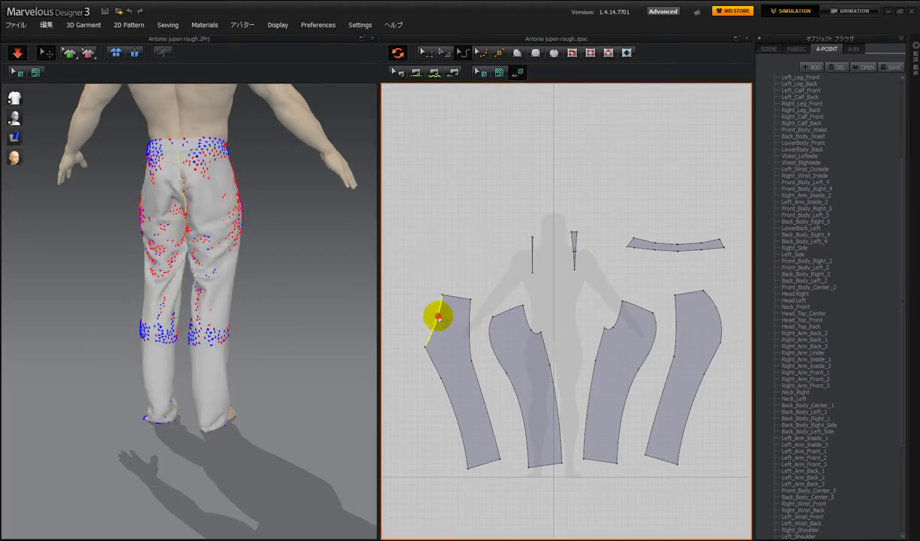
drag(428, 316, 425, 312)
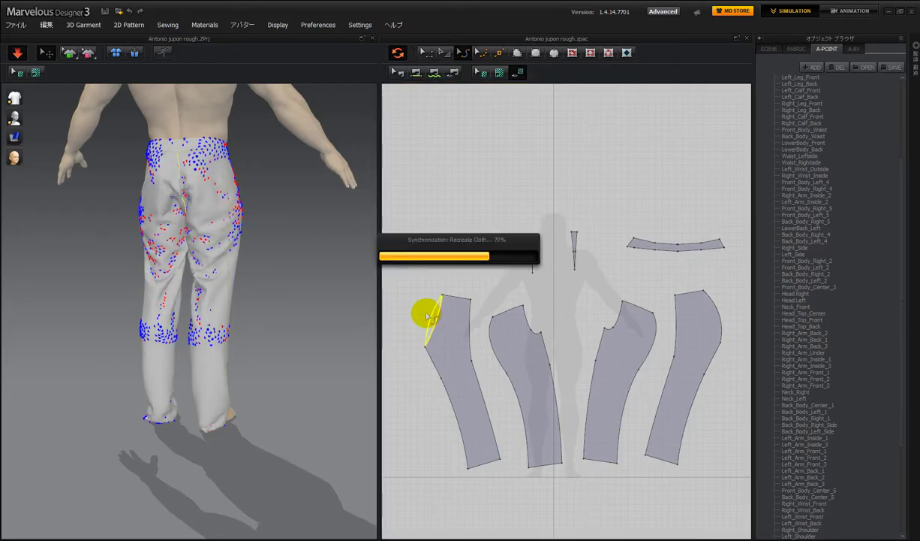
Step: Move the center-back waist corner of the leftmost back panel slightly outward to widen its top edge
right_drag(283, 310, 318, 312)
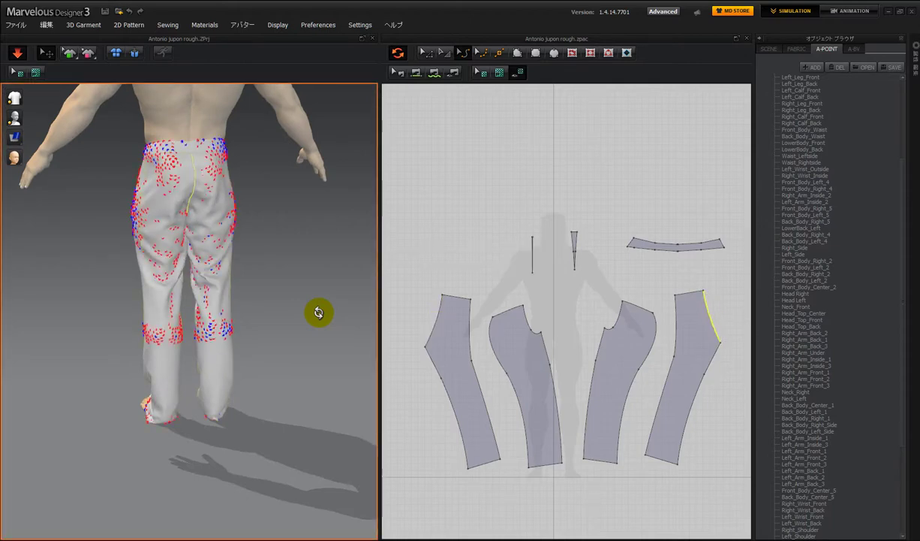
right_drag(318, 313, 288, 299)
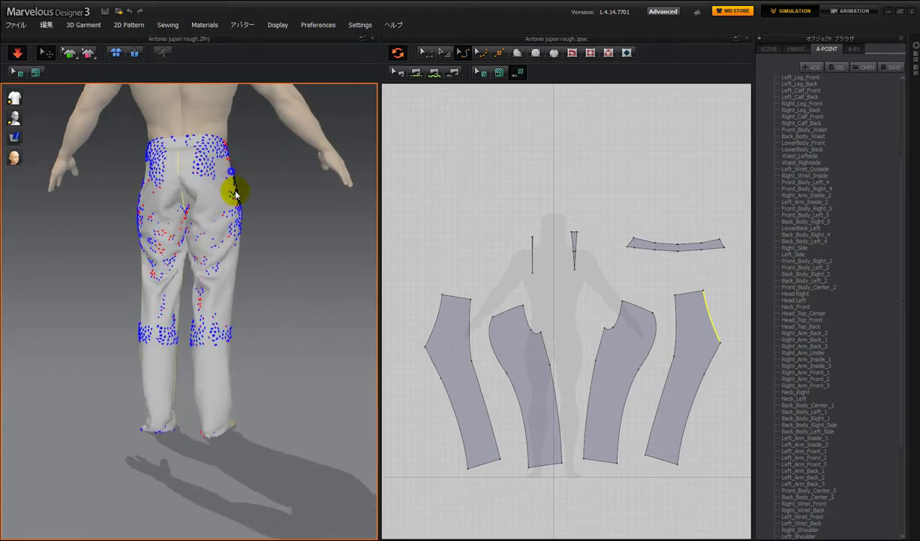
mouse_move(235, 194)
right_down()
mouse_move(232, 222)
mouse_move(230, 212)
right_up()
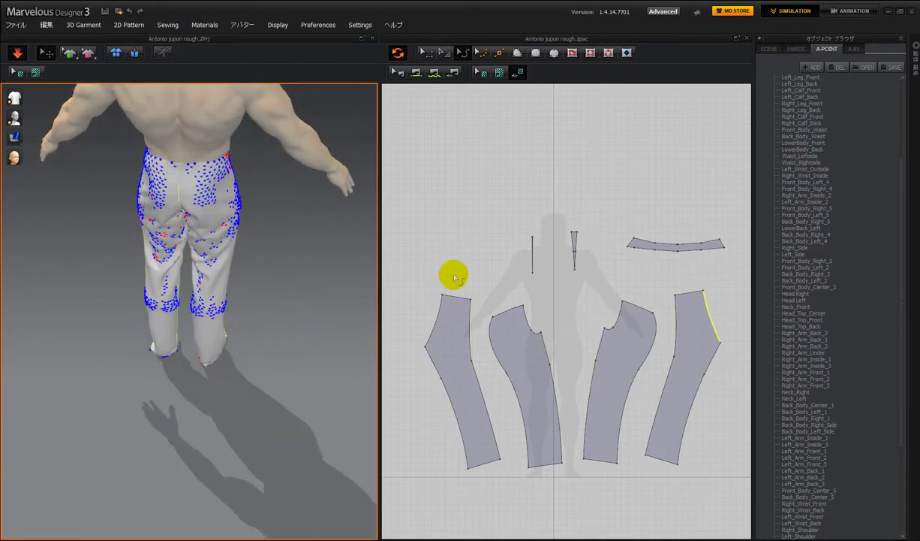
click(424, 52)
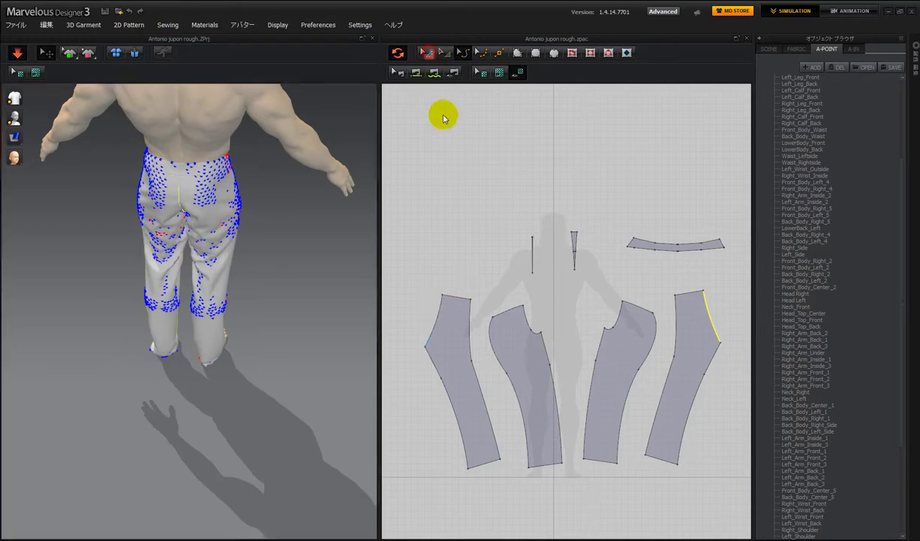
click(443, 295)
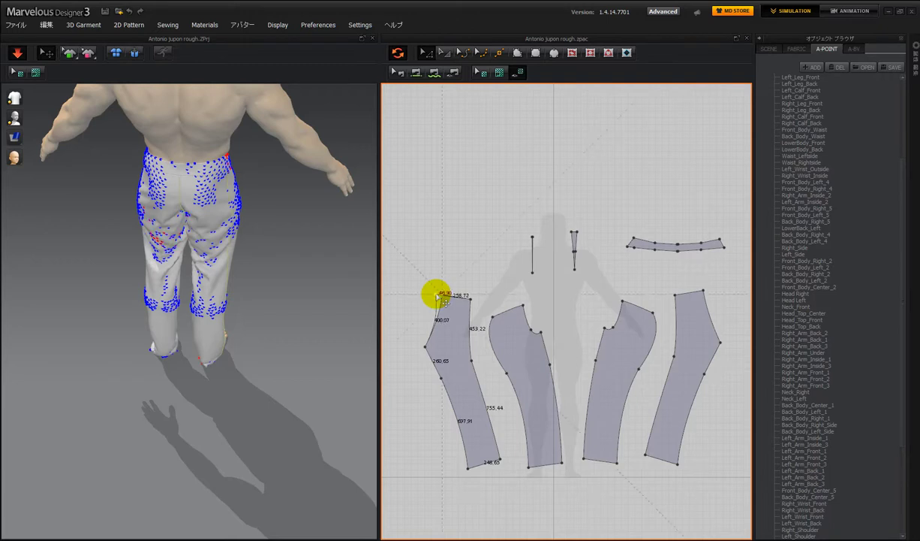
drag(435, 299, 438, 299)
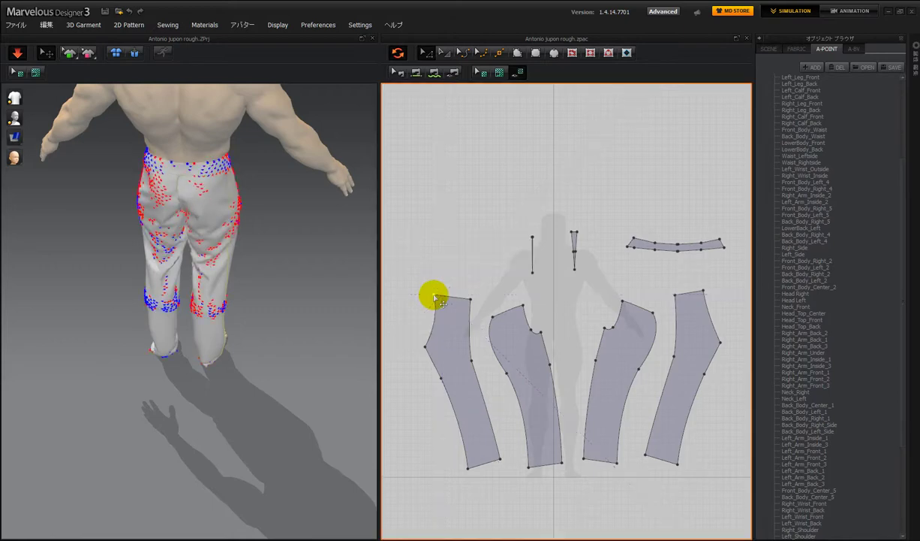
right_drag(359, 257, 344, 242)
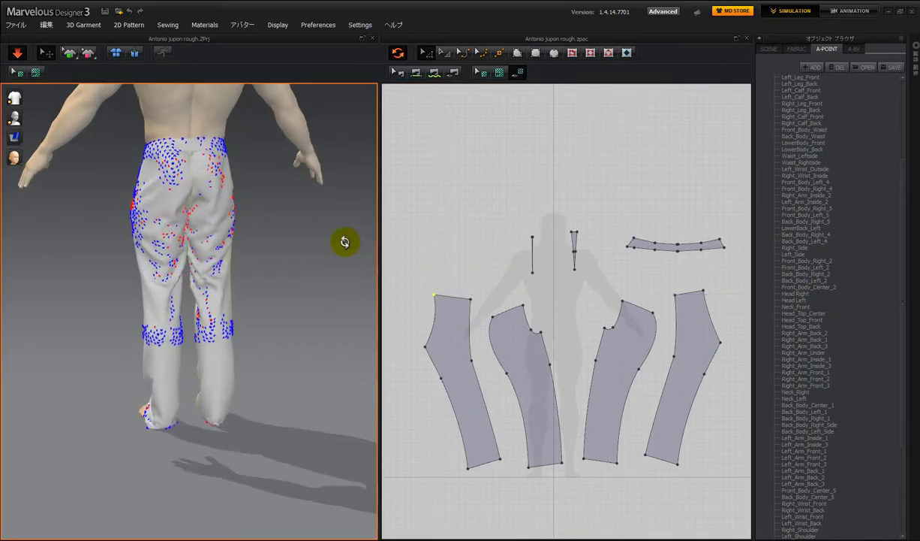
Step: Move the center-back waist corner of the rightmost back panel outward to mirror the other back panel
click(702, 291)
drag(702, 291, 713, 291)
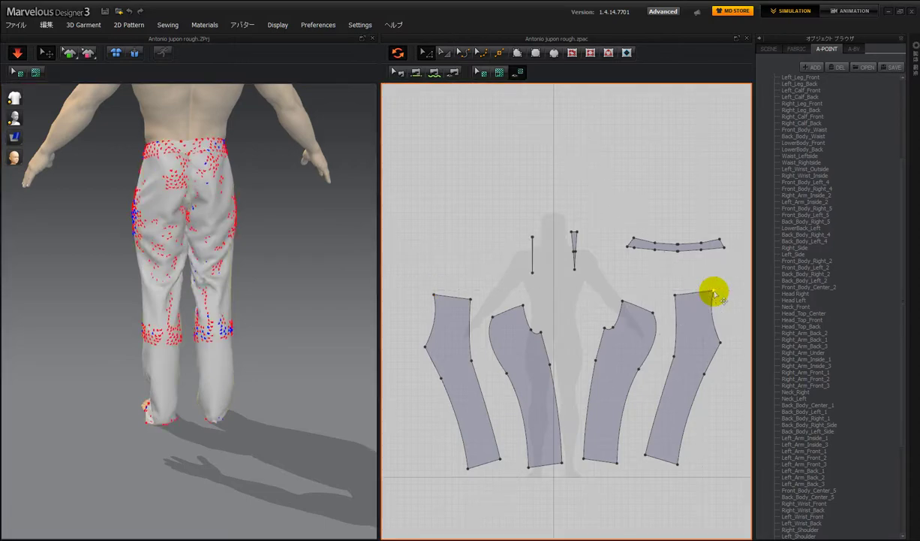
mouse_move(316, 291)
right_down()
mouse_move(293, 282)
mouse_move(310, 277)
mouse_move(332, 290)
right_up()
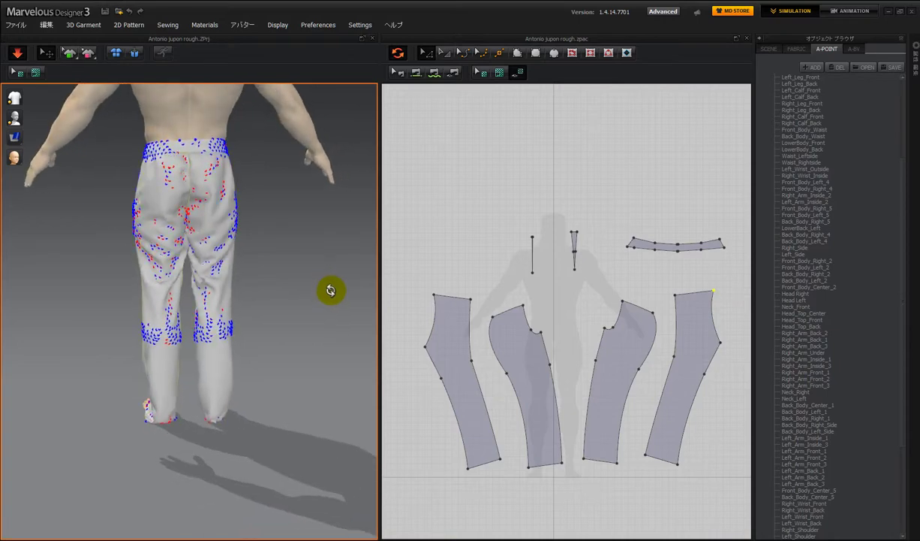
Step: Move the crotch-curve points of both front trouser panels upward together along the center-front edges
scroll(236, 197, up, 5)
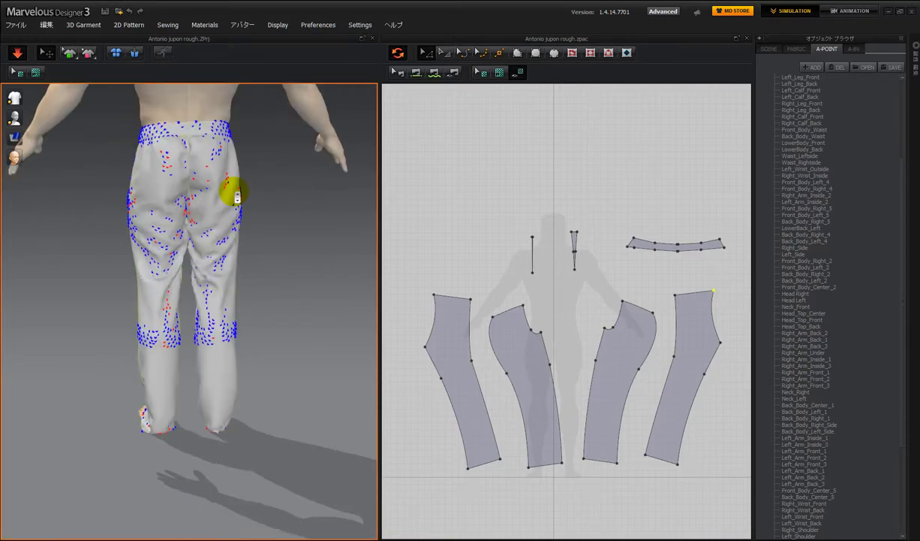
middle_drag(259, 305, 255, 330)
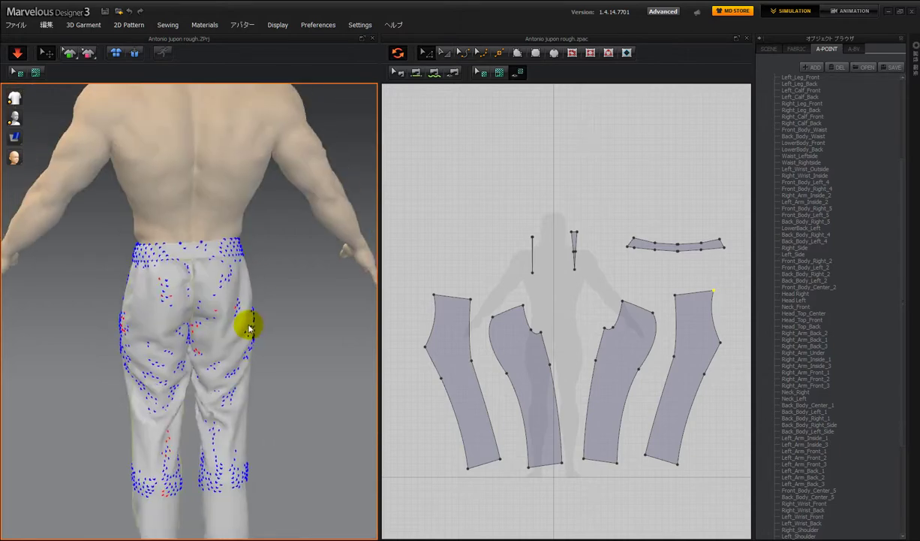
scroll(247, 324, up, 4)
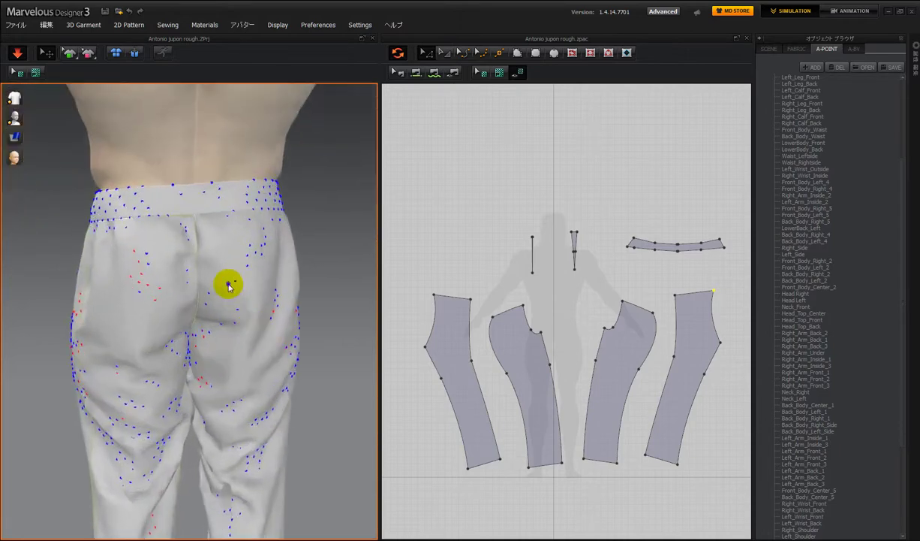
right_drag(229, 285, 407, 277)
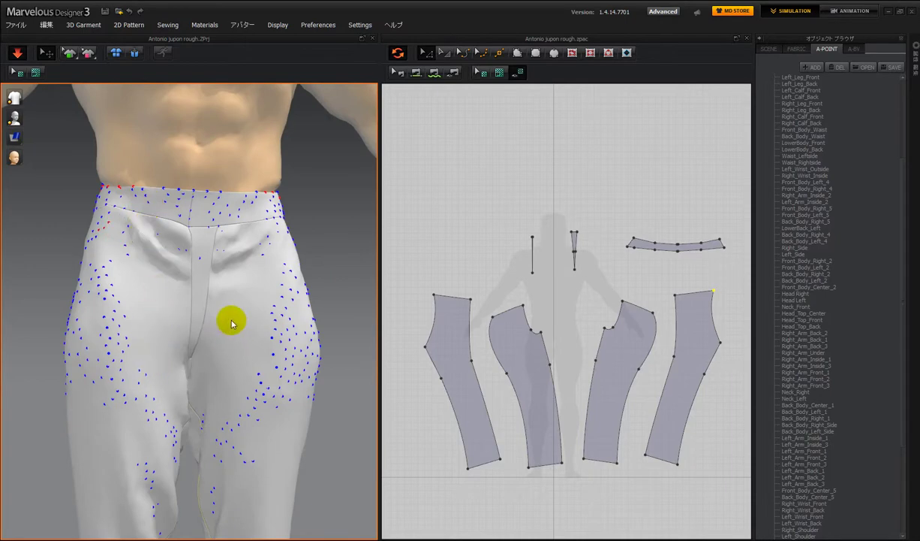
right_drag(339, 257, 314, 262)
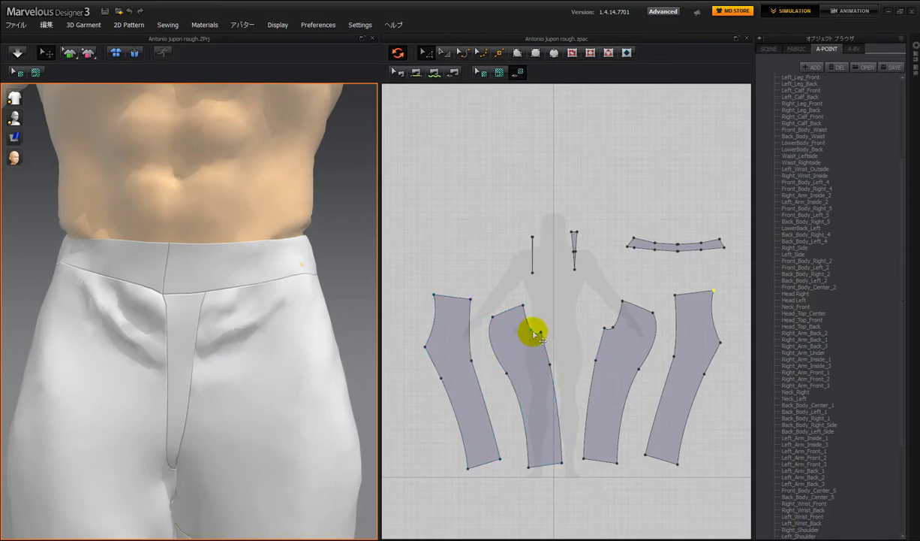
click(530, 328)
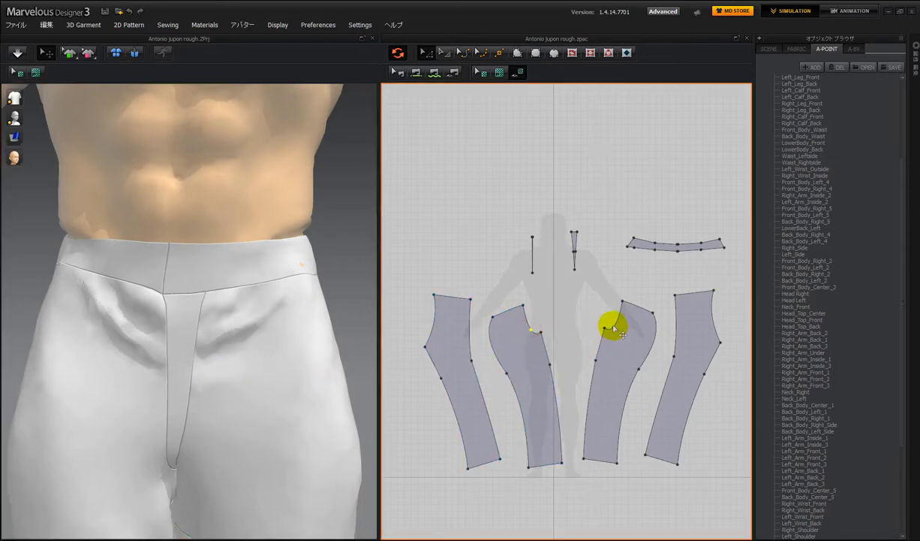
shift+click(614, 328)
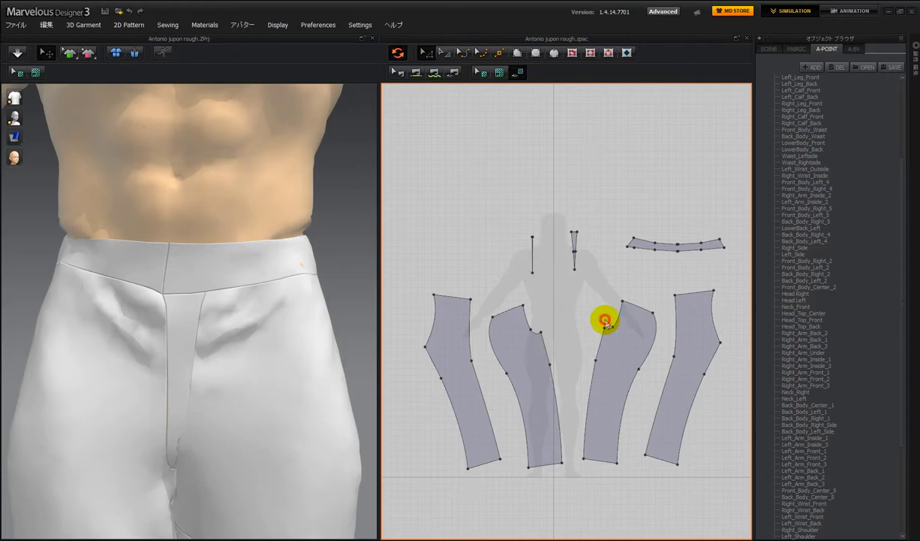
click(614, 329)
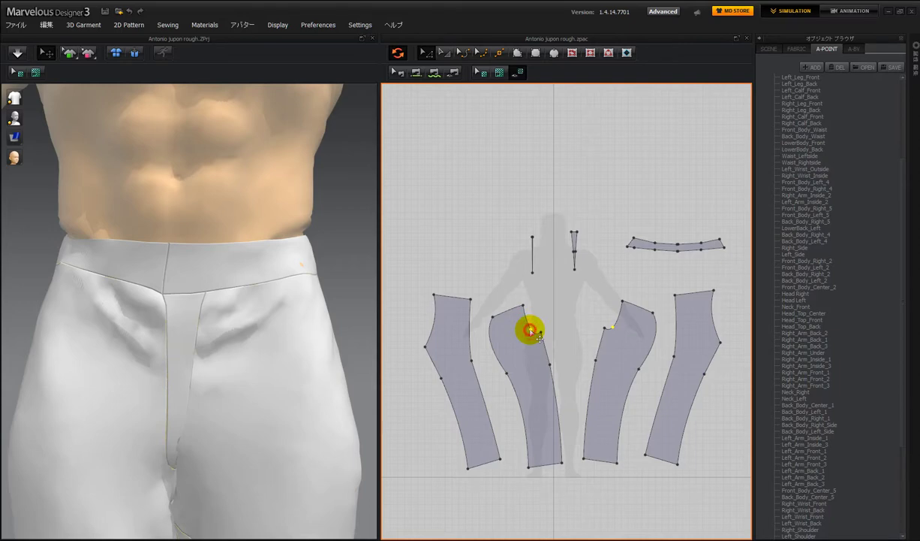
drag(530, 329, 531, 323)
click(539, 367)
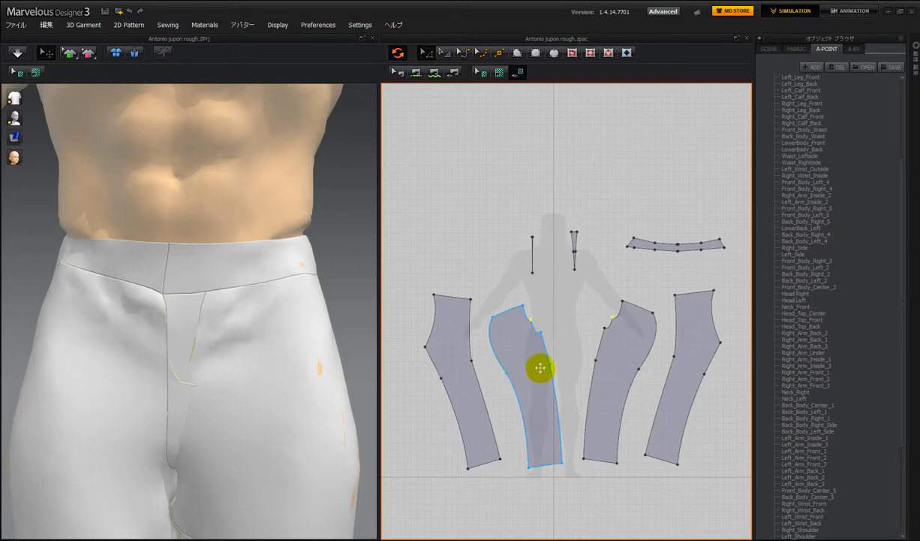
scroll(524, 329, up, 5)
click(525, 331)
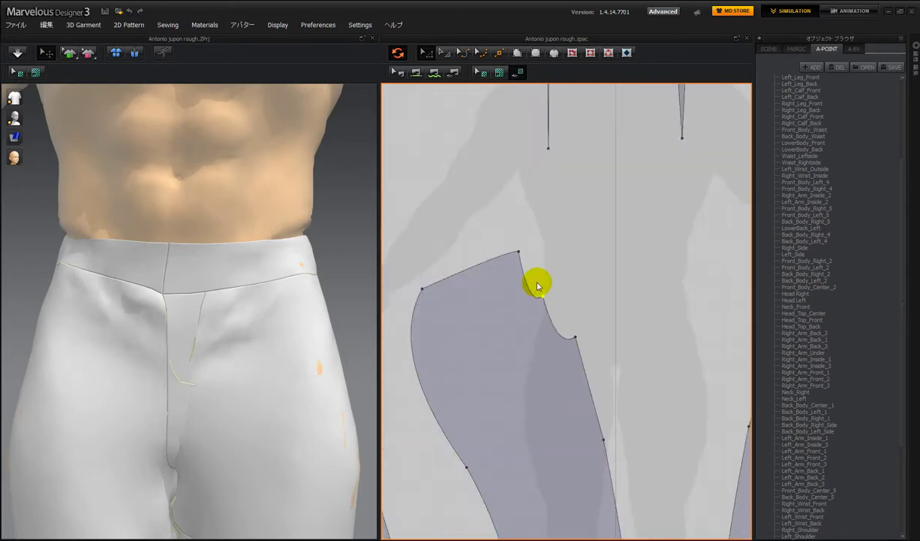
Step: Try flattening the curve at the top of one front panel's crotch edge and simulate the drape
click(463, 53)
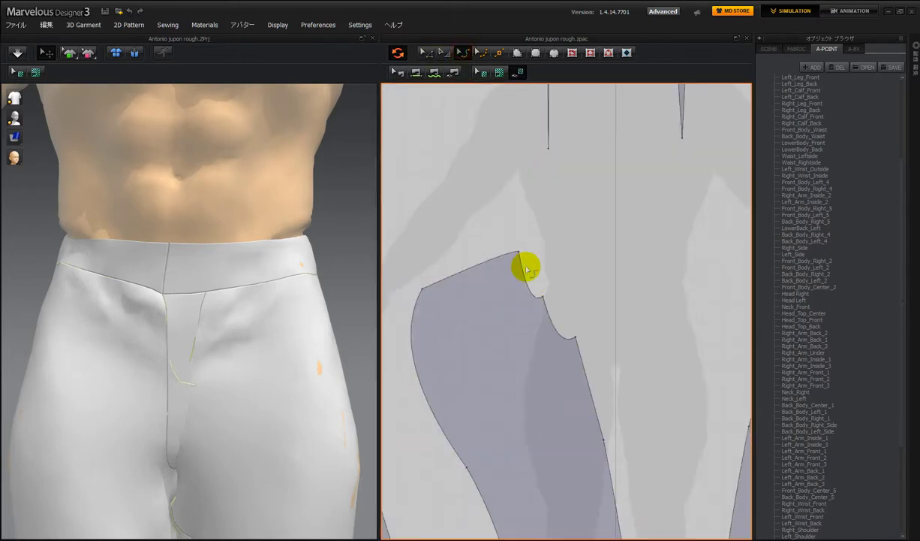
drag(538, 298, 534, 269)
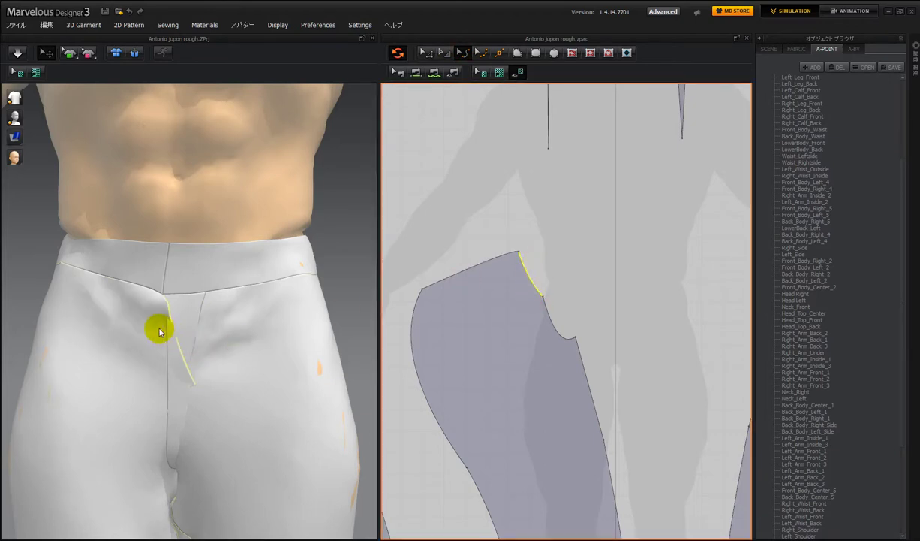
scroll(589, 347, down, 4)
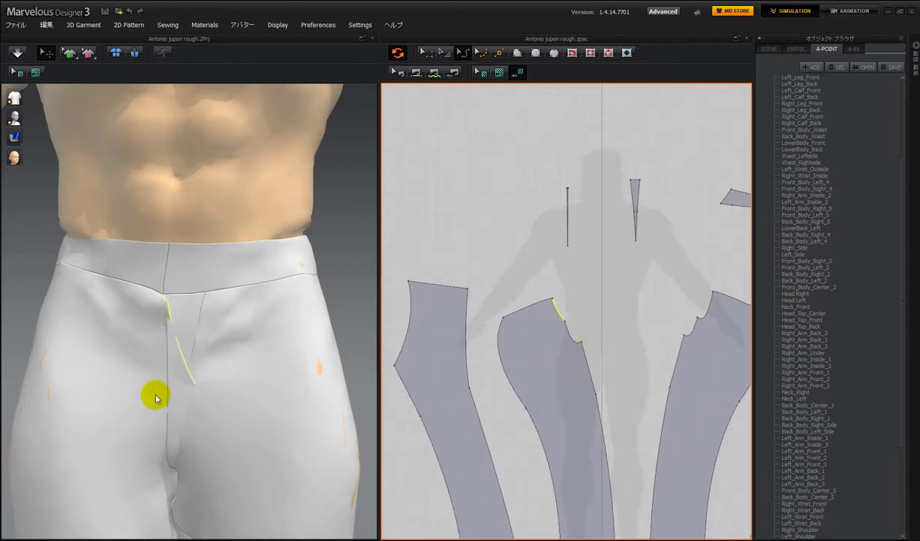
drag(181, 357, 140, 367)
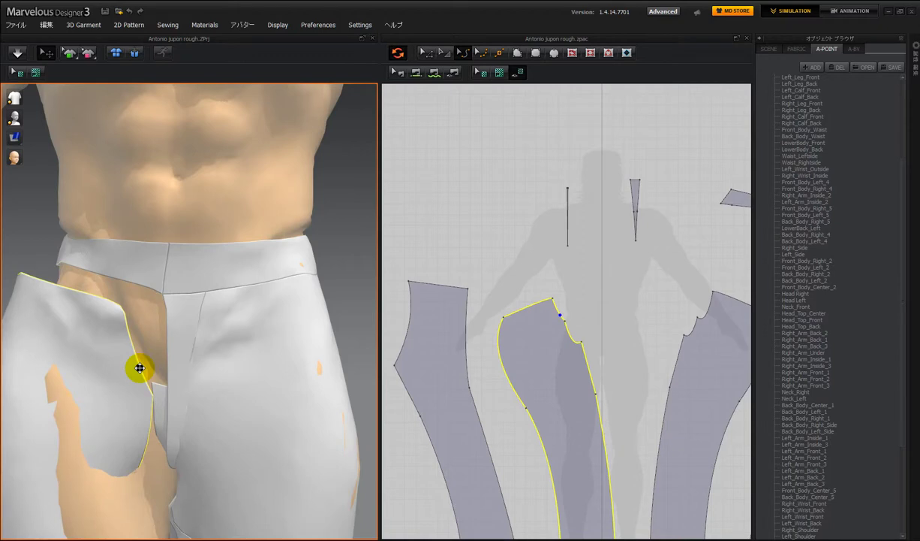
key(ctrl+z)
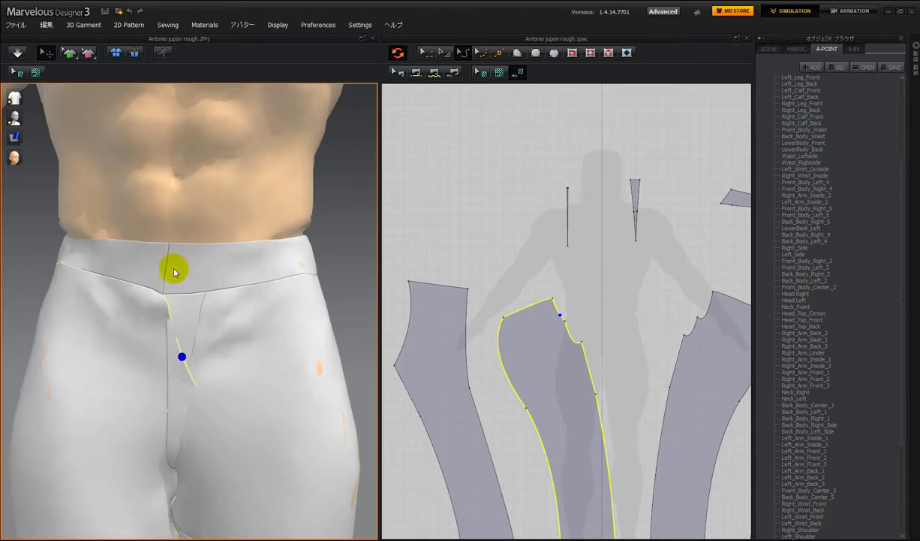
click(16, 54)
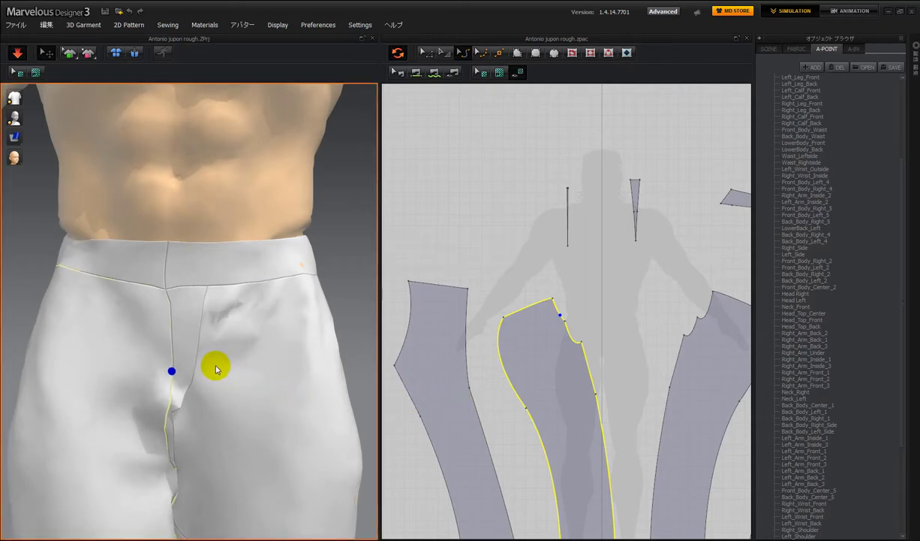
Step: Stop the simulation and undo the flattened crotch curve on the front panel
key(space)
key(ctrl+z)
key(ctrl+z)
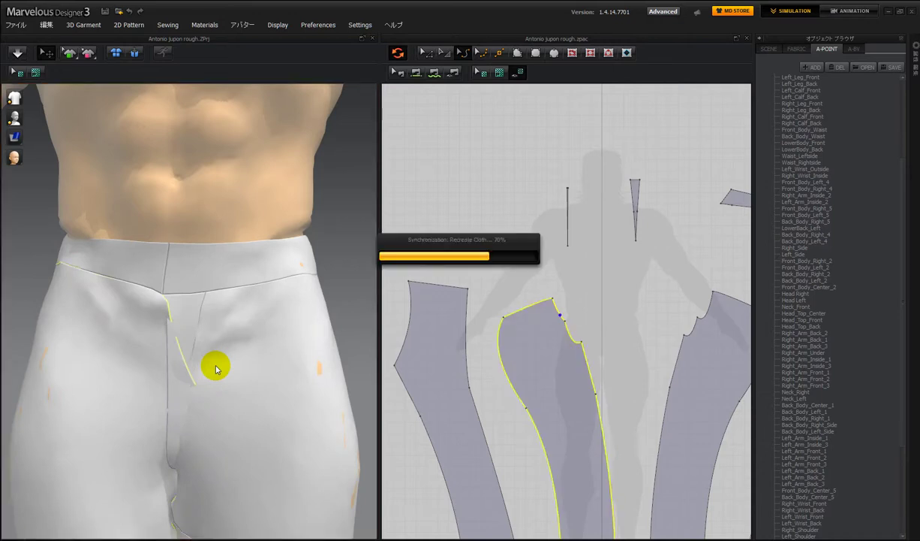
key(ctrl+z)
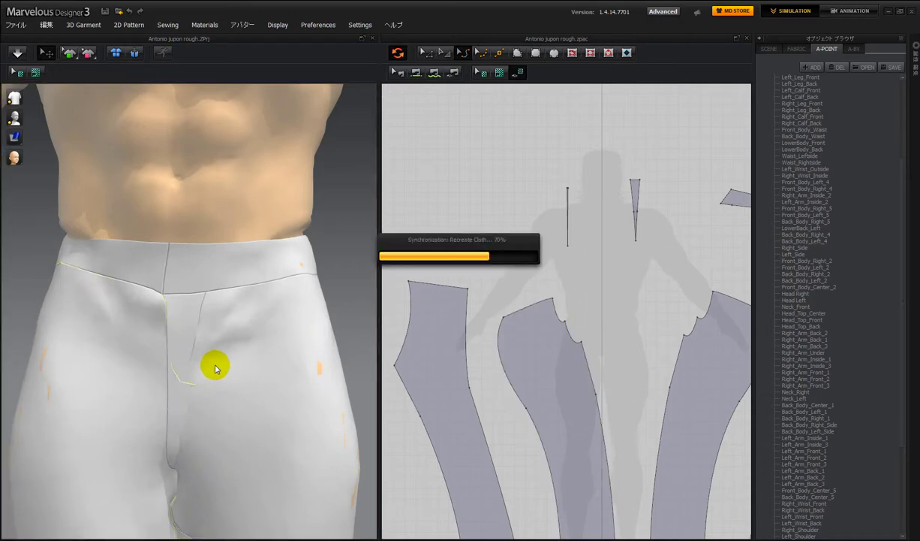
Step: Resume the simulation and delete the intermediate crotch-curve points on both front panels so their center-front edges run straight
click(17, 53)
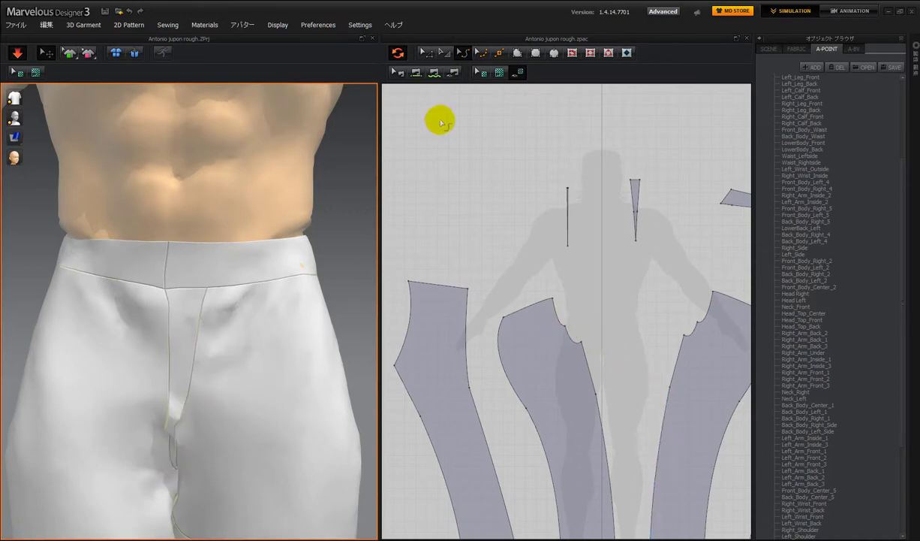
click(425, 51)
click(561, 325)
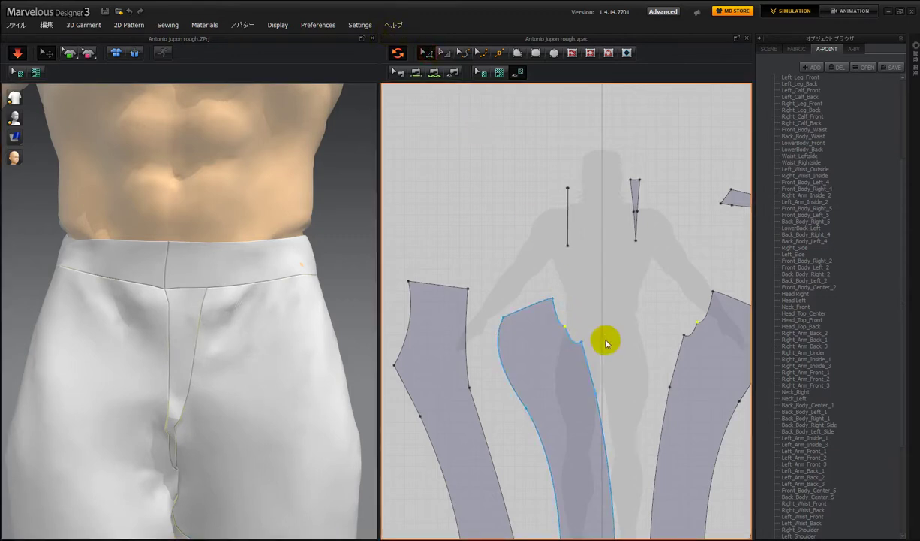
scroll(608, 344, down, 2)
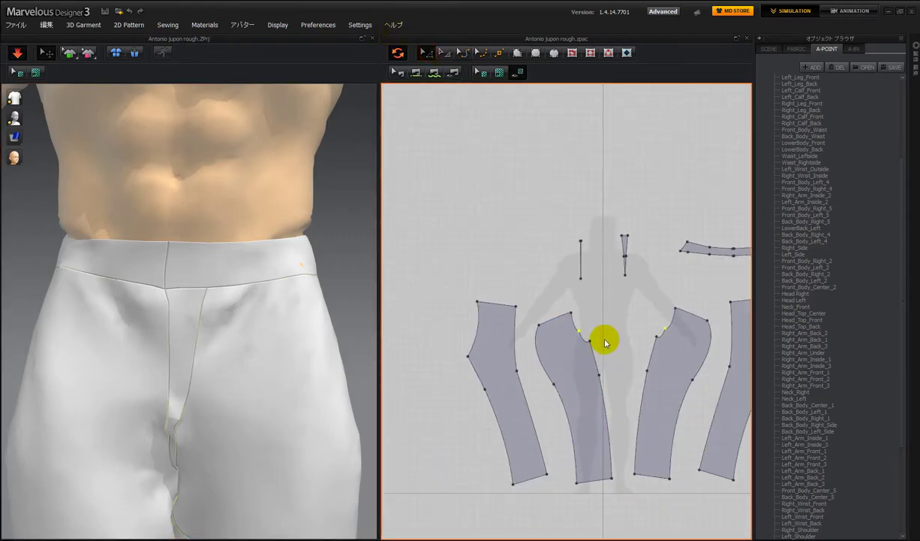
right_drag(605, 343, 580, 334)
scroll(579, 331, up, 4)
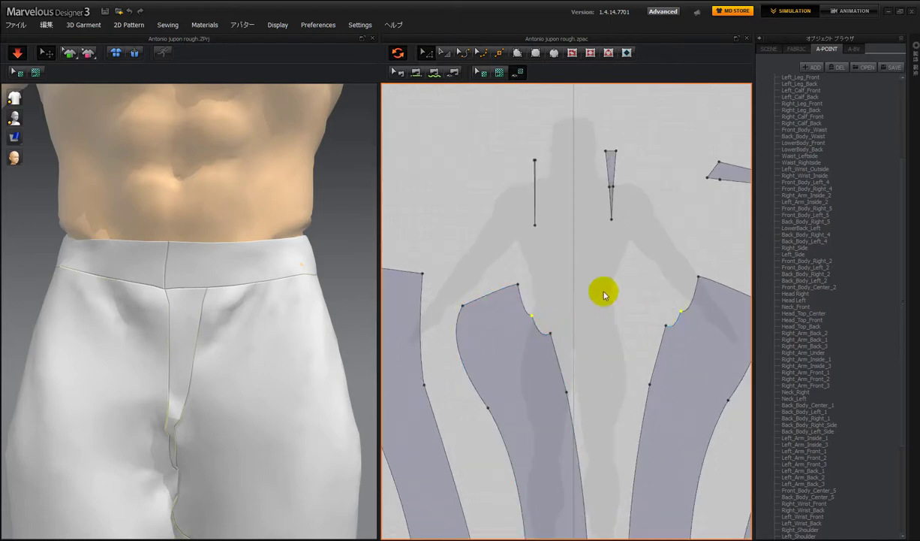
key(Delete)
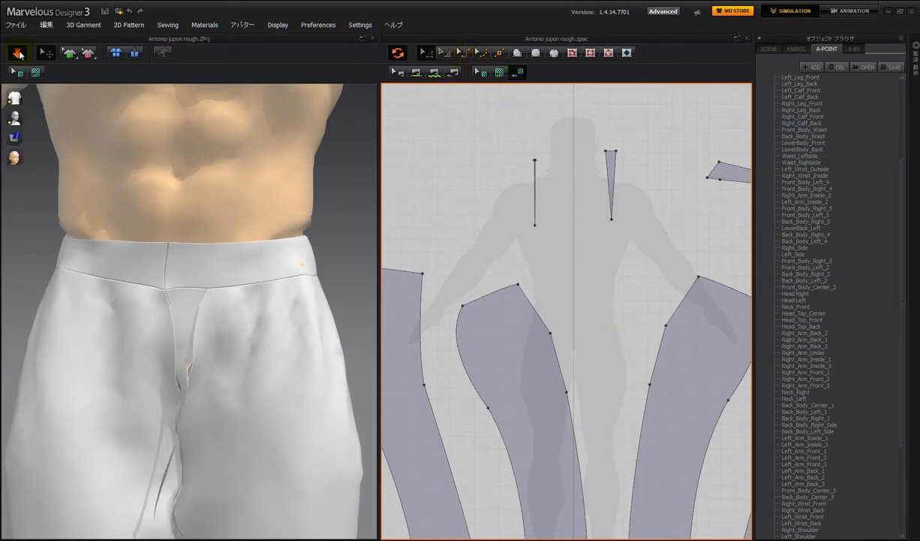
Step: Sew the upper center-front edge of each front panel to the matching side of the triangular gusset and simulate
click(434, 72)
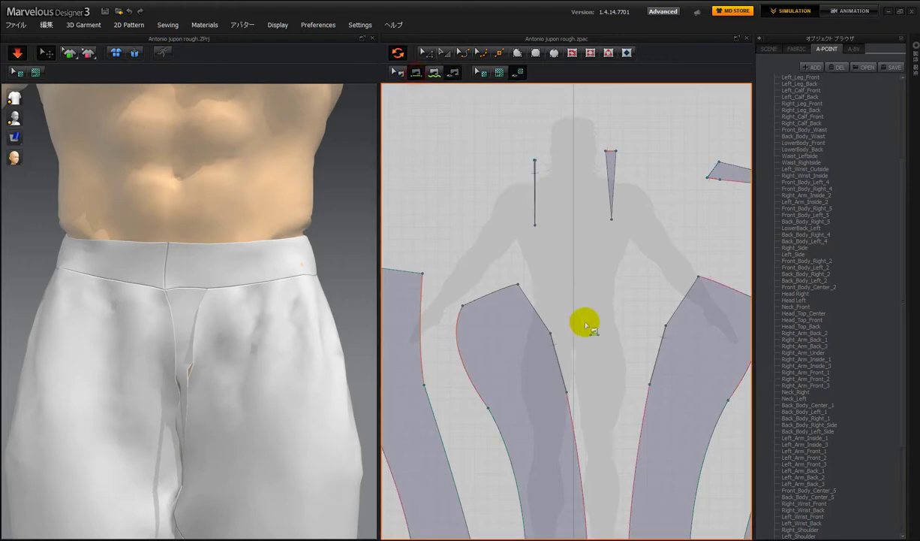
click(532, 300)
click(607, 165)
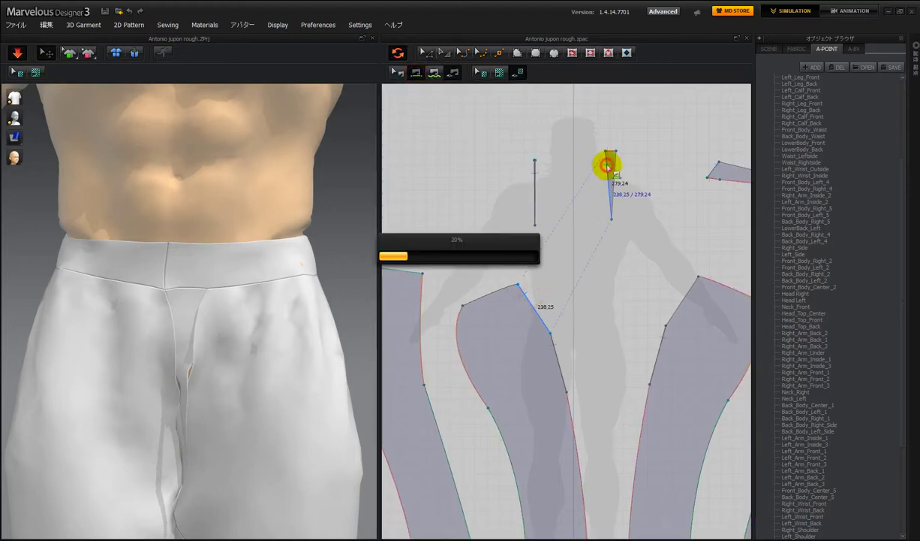
click(694, 292)
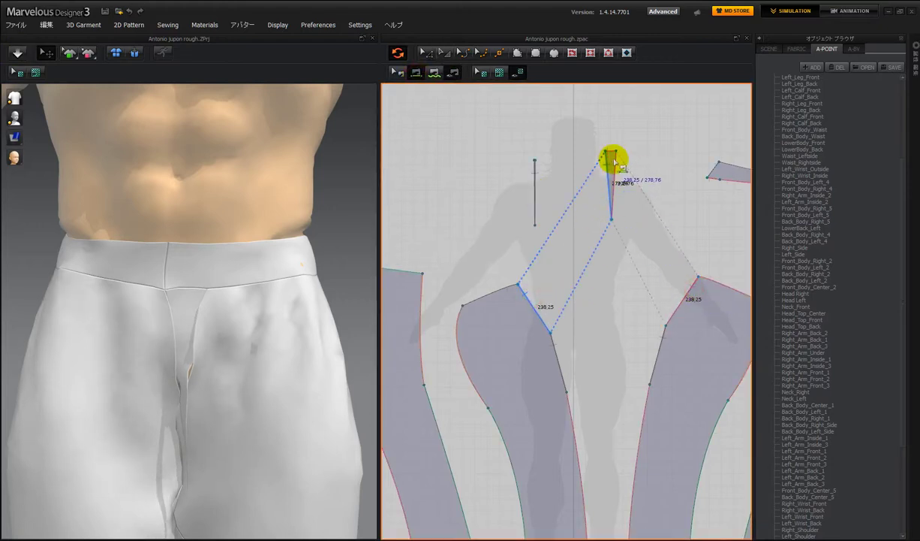
click(614, 160)
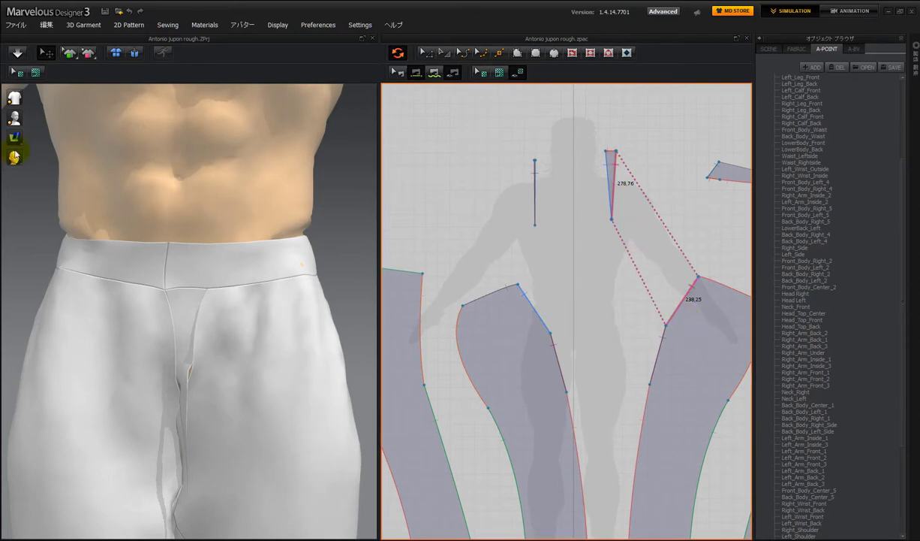
click(15, 54)
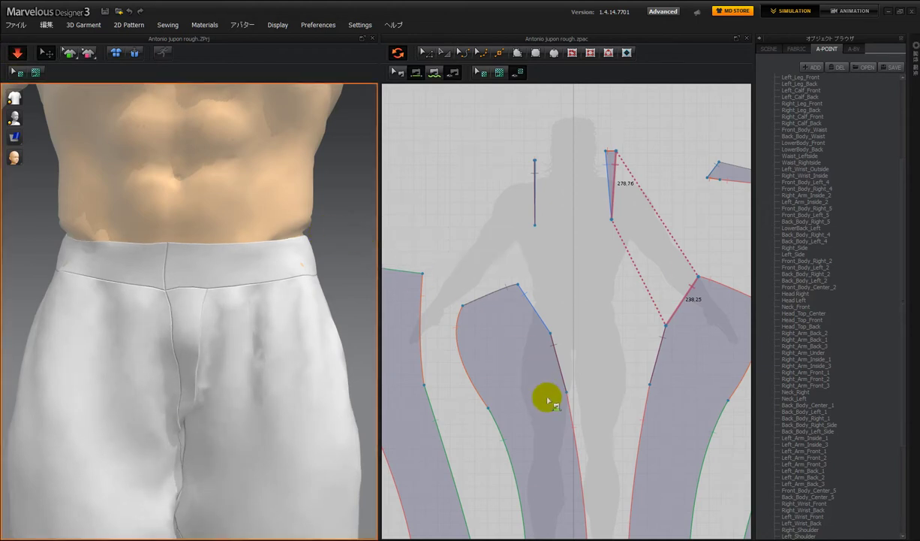
click(542, 323)
Step: Shorten the triangular gusset by moving its top edge down in two stages
click(425, 54)
drag(582, 141, 611, 162)
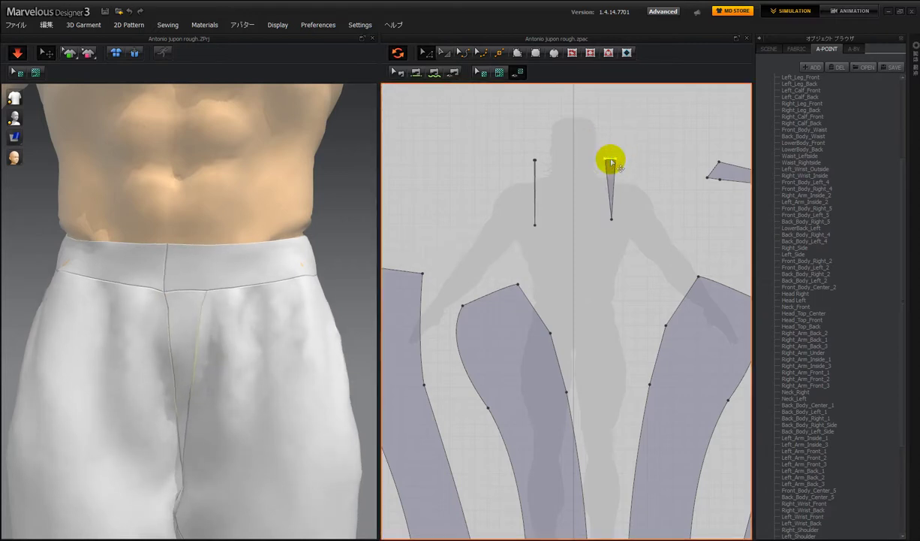
drag(611, 161, 613, 173)
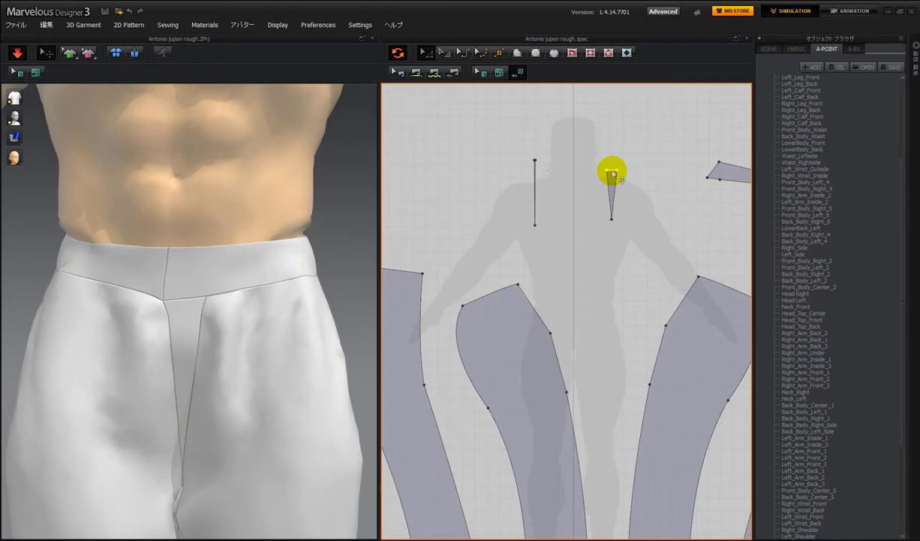
Step: Pull both sides of the waistband on the avatar during simulation to resettle it around the waist
click(63, 246)
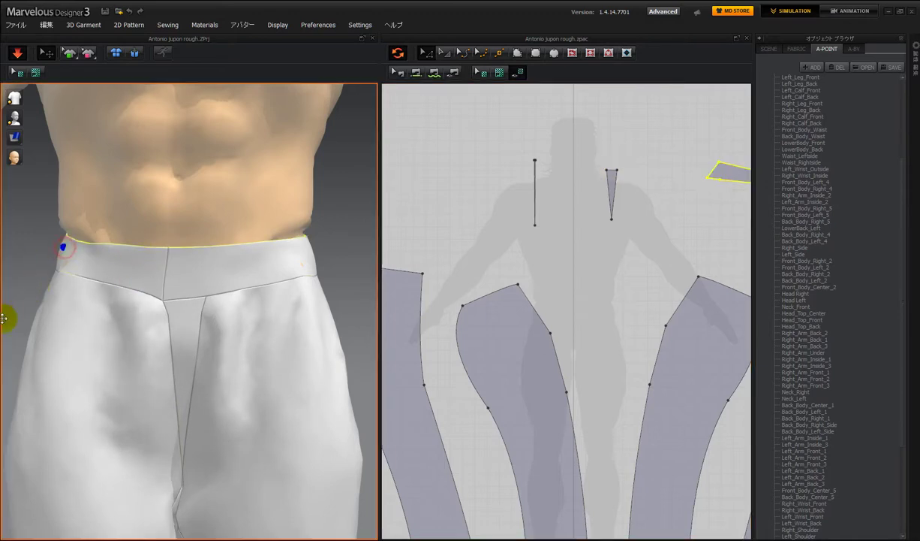
drag(4, 318, 53, 242)
drag(303, 252, 322, 247)
mouse_move(71, 258)
mouse_down()
mouse_move(48, 250)
mouse_move(34, 233)
mouse_move(68, 253)
mouse_move(25, 222)
mouse_move(33, 218)
mouse_move(68, 254)
mouse_up()
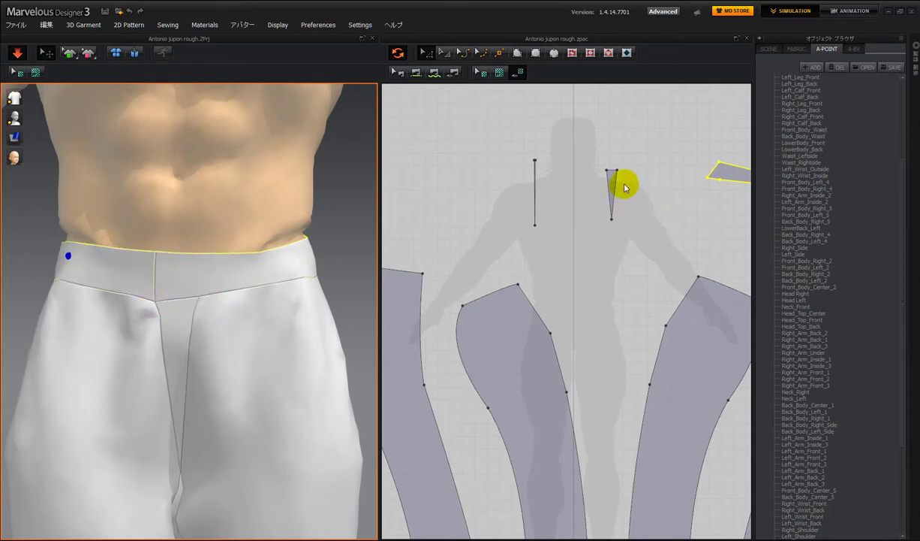
Step: Raise the top edge of the triangular gusset slightly to lengthen it
click(597, 155)
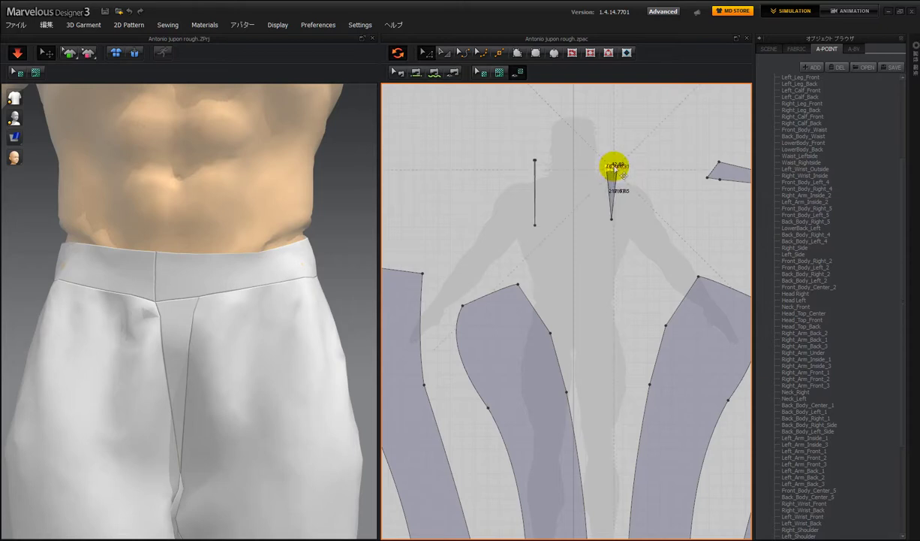
drag(615, 169, 615, 169)
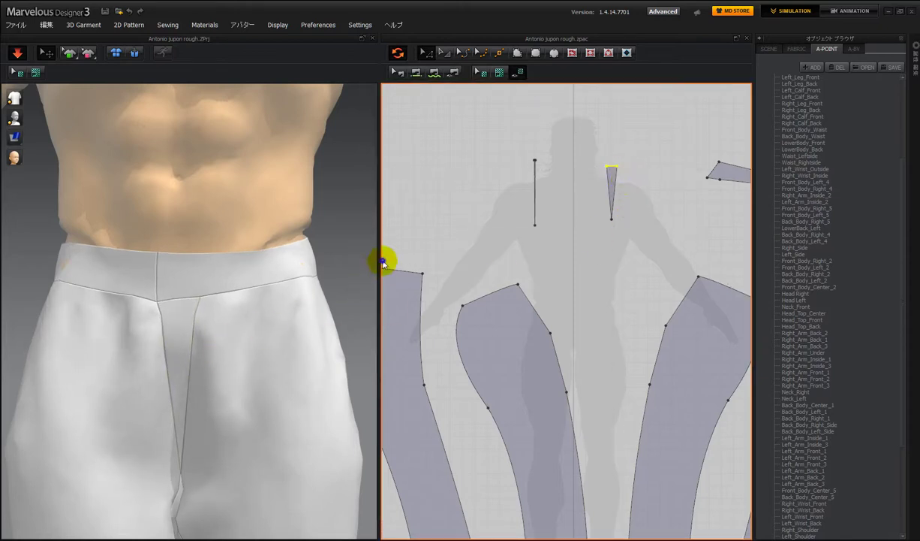
right_click(276, 281)
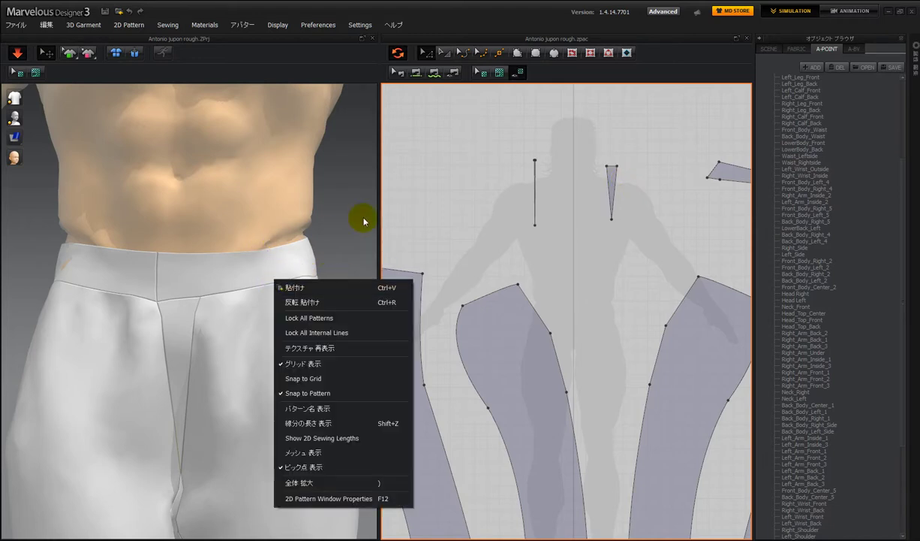
click(329, 267)
Step: Raise the lower corner points at both ends of the waistband together to narrow the ends and curve its bottom edge
scroll(329, 272, down, 5)
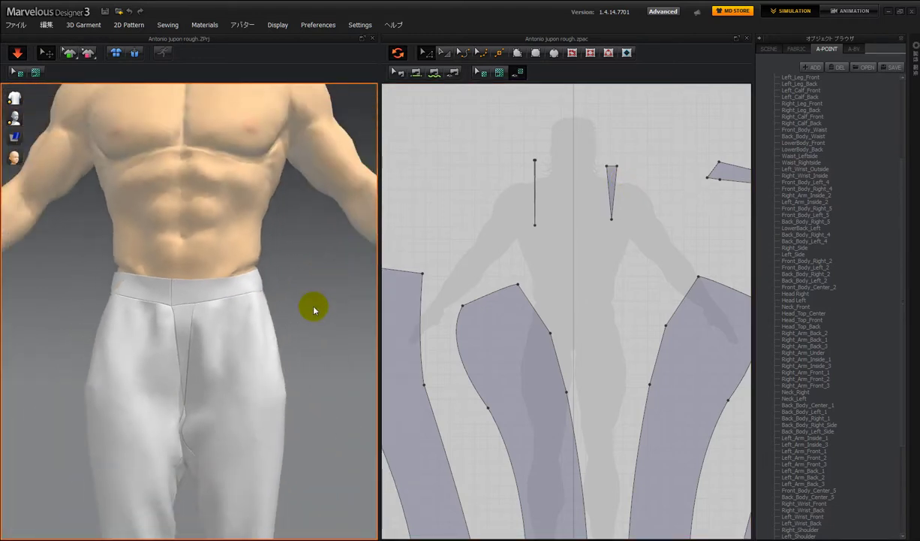
middle_drag(314, 306, 263, 287)
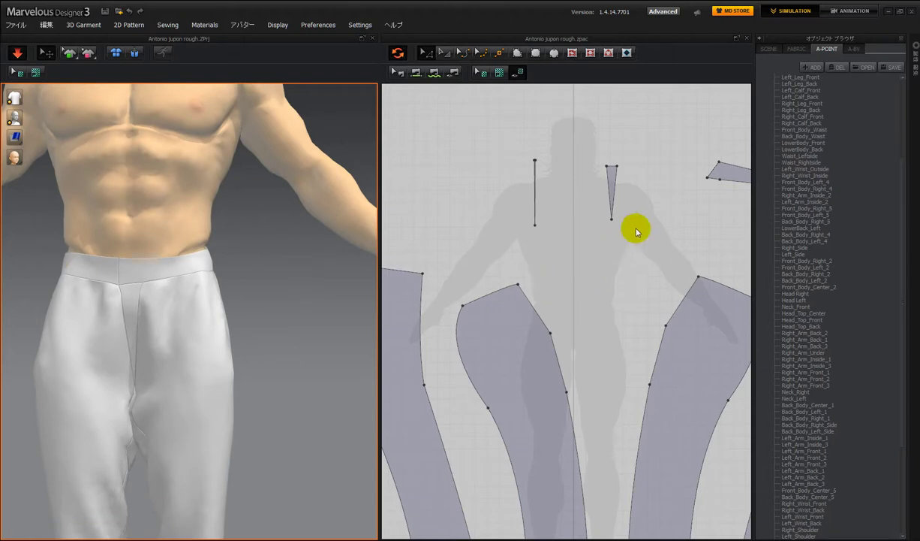
right_drag(636, 232, 417, 306)
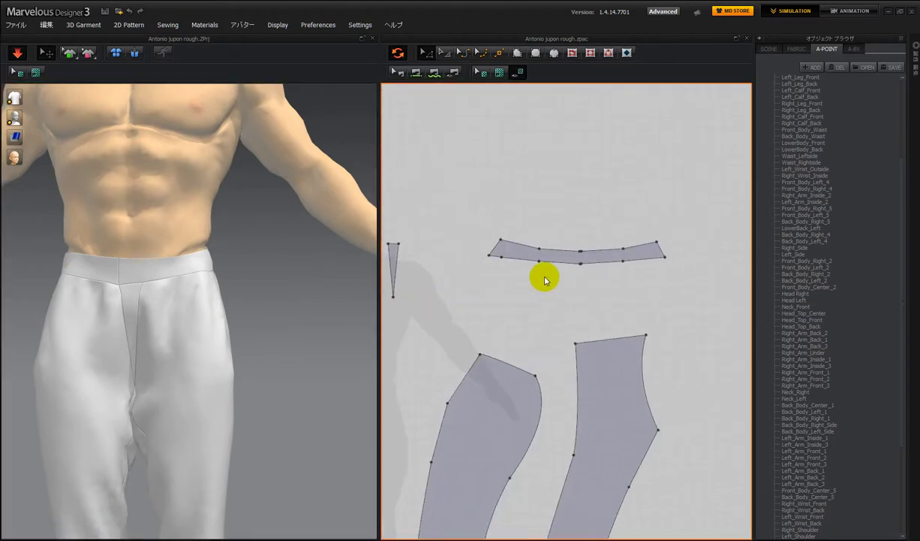
scroll(500, 283, down, 4)
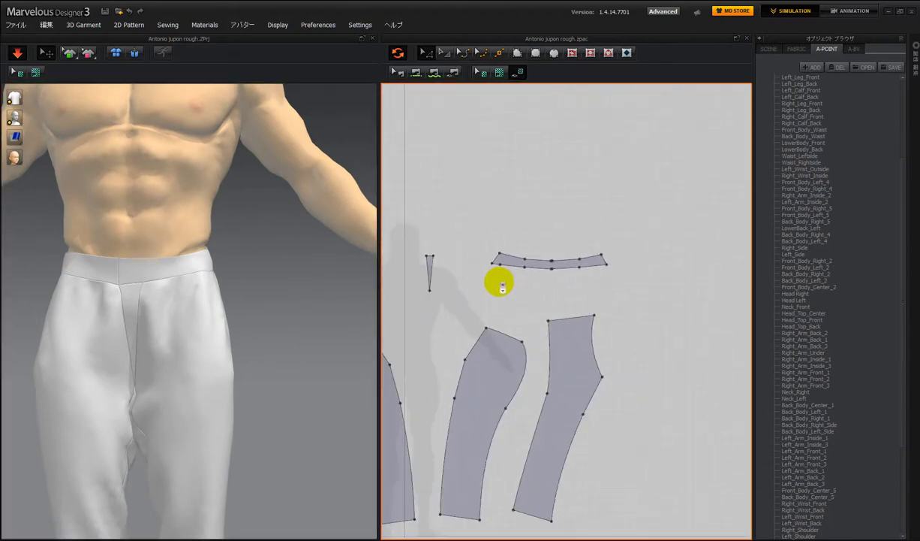
scroll(499, 283, up, 4)
right_drag(510, 280, 471, 285)
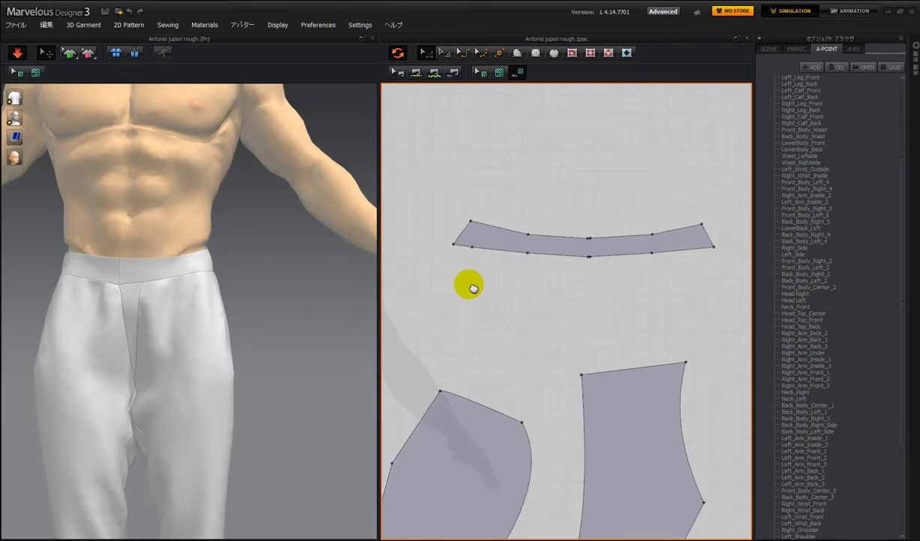
drag(475, 274, 436, 240)
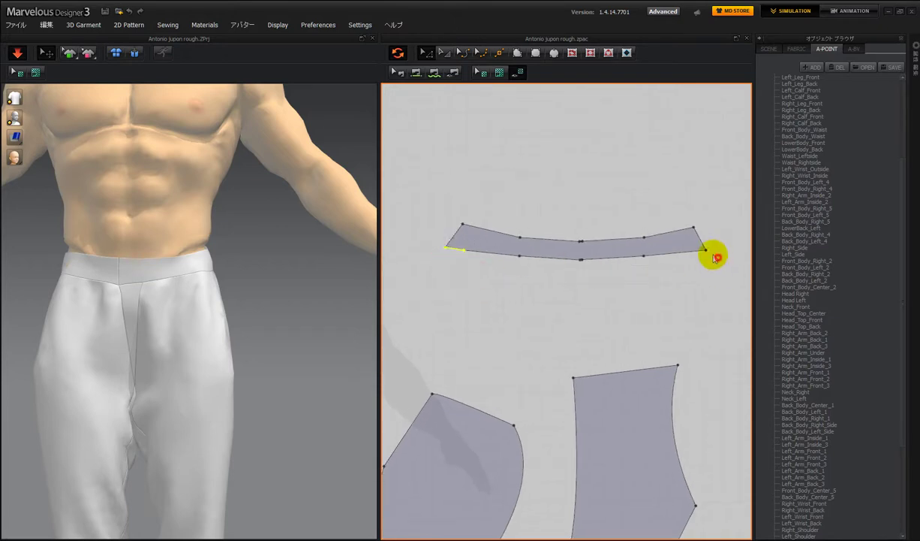
mouse_move(697, 243)
shift+mouse_down()
mouse_move(717, 256)
mouse_move(710, 266)
mouse_move(702, 244)
shift+mouse_up()
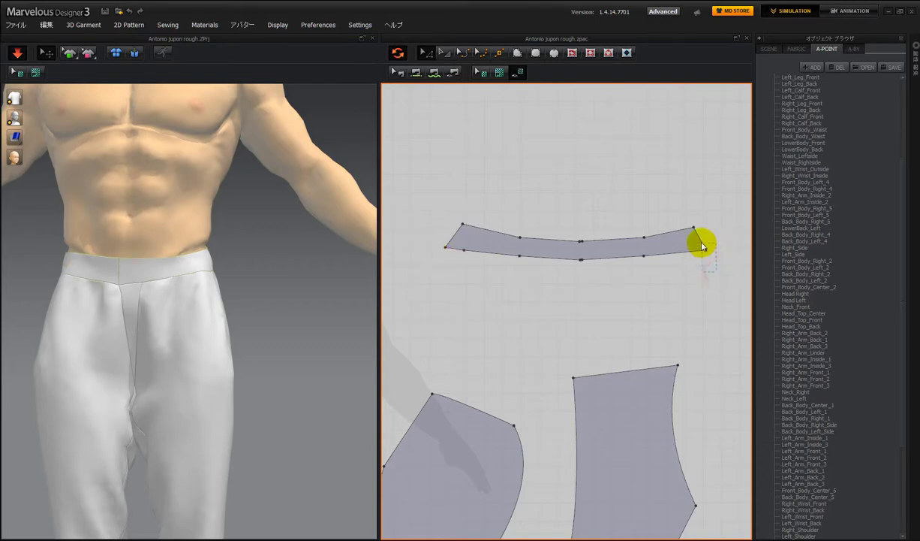
mouse_move(422, 233)
shift+mouse_down()
mouse_move(474, 259)
mouse_move(464, 258)
shift+mouse_up()
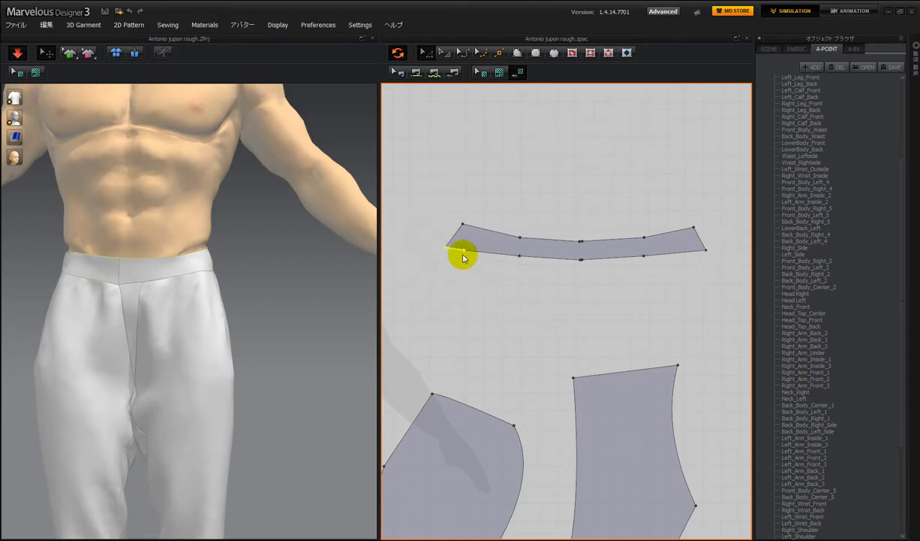
mouse_move(717, 259)
mouse_down()
mouse_move(694, 249)
mouse_move(708, 259)
mouse_move(706, 244)
mouse_up()
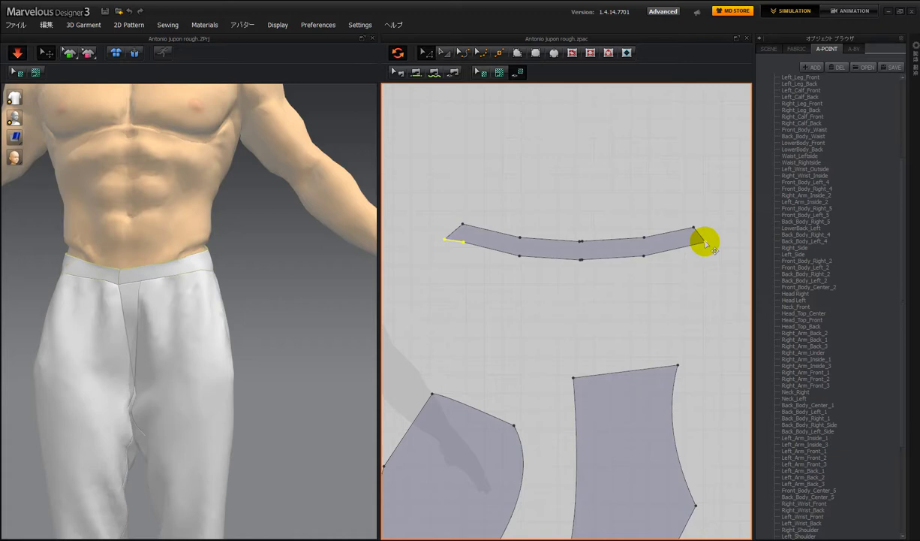
mouse_move(308, 349)
right_down()
mouse_move(181, 351)
mouse_move(308, 349)
right_up()
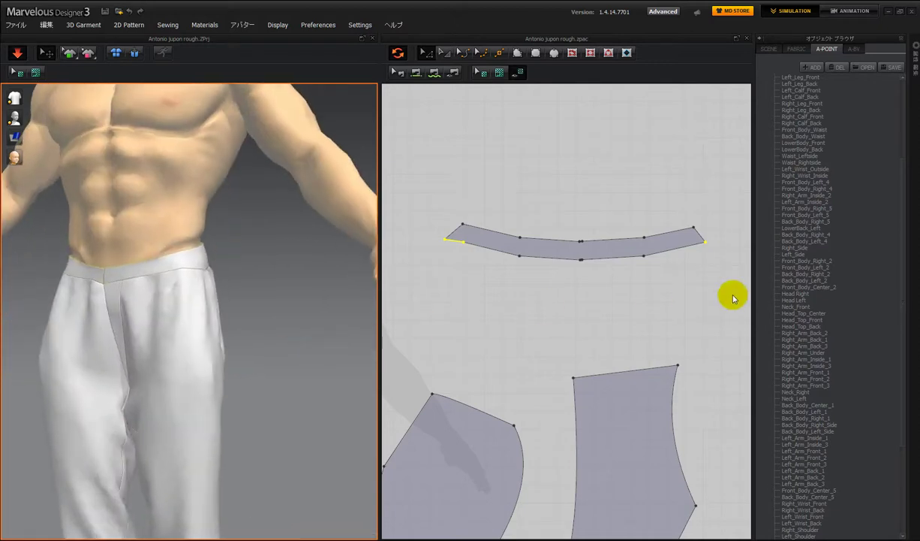
Step: Undo the last raise of the waistband's lower end points and inspect the back of the trousers
key(ctrl+z)
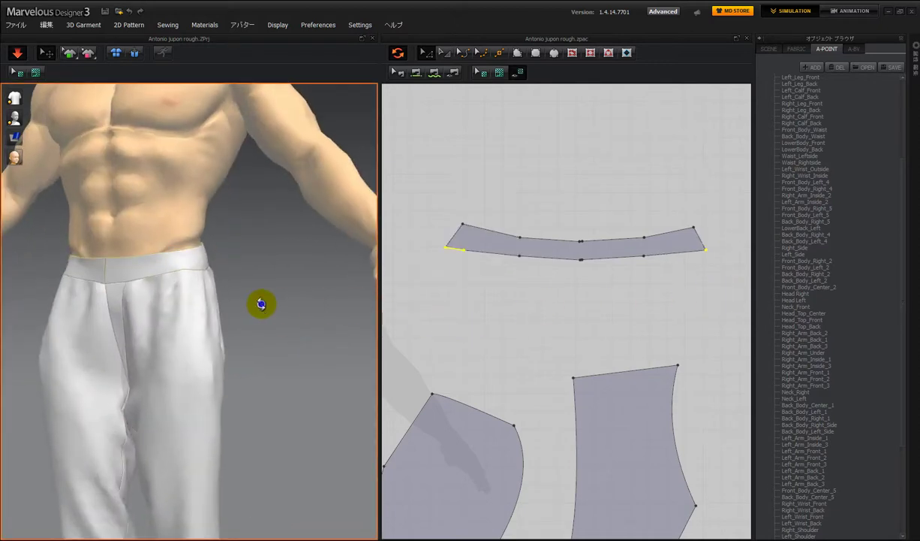
right_drag(261, 303, 327, 337)
mouse_move(255, 337)
right_down()
mouse_move(249, 332)
mouse_move(258, 333)
right_up()
middle_drag(541, 391, 644, 305)
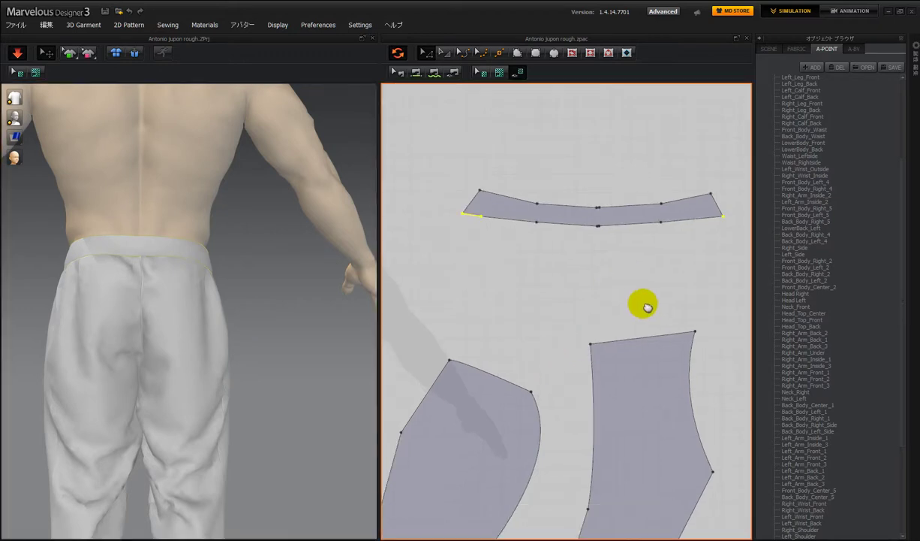
scroll(557, 319, up, 4)
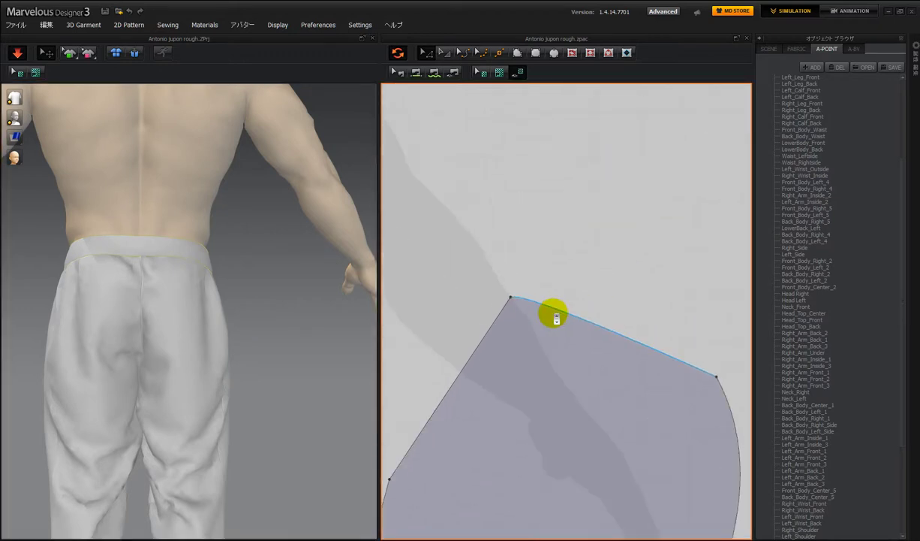
scroll(557, 318, down, 5)
right_drag(516, 323, 594, 282)
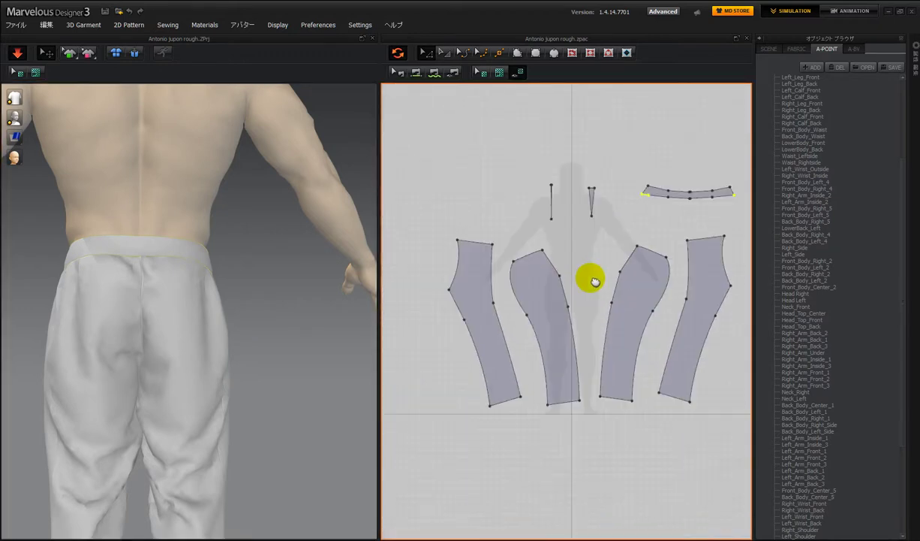
Step: Try swapping the two outermost back leg patterns in the 2D layout to match their positions on the avatar
click(126, 311)
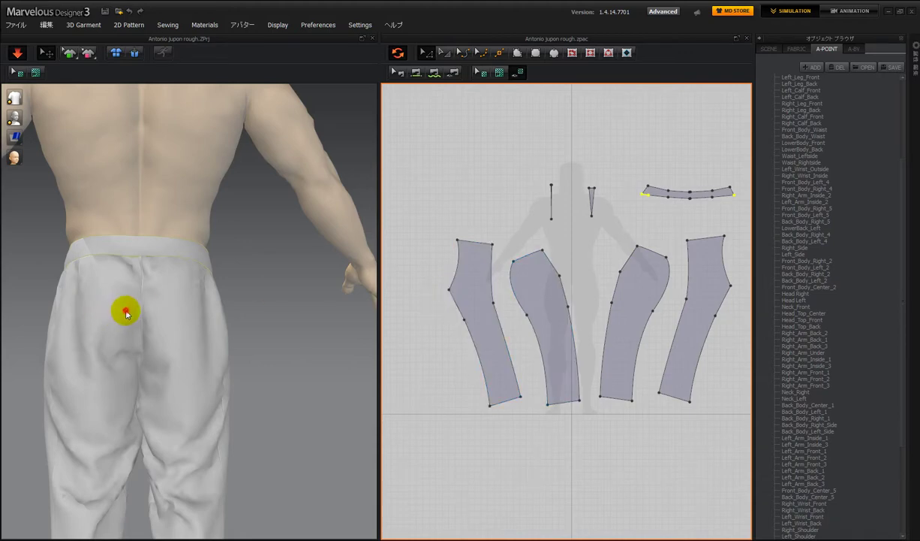
click(126, 314)
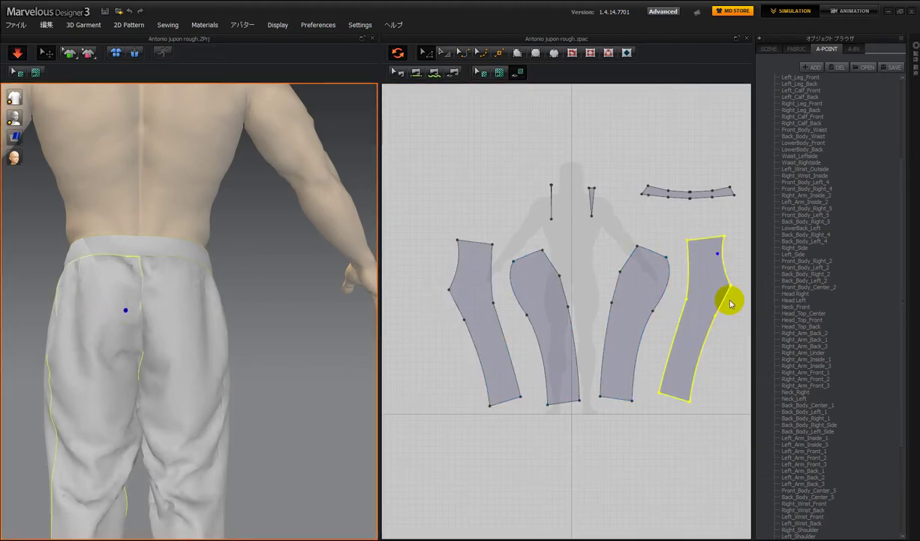
middle_drag(731, 303, 685, 323)
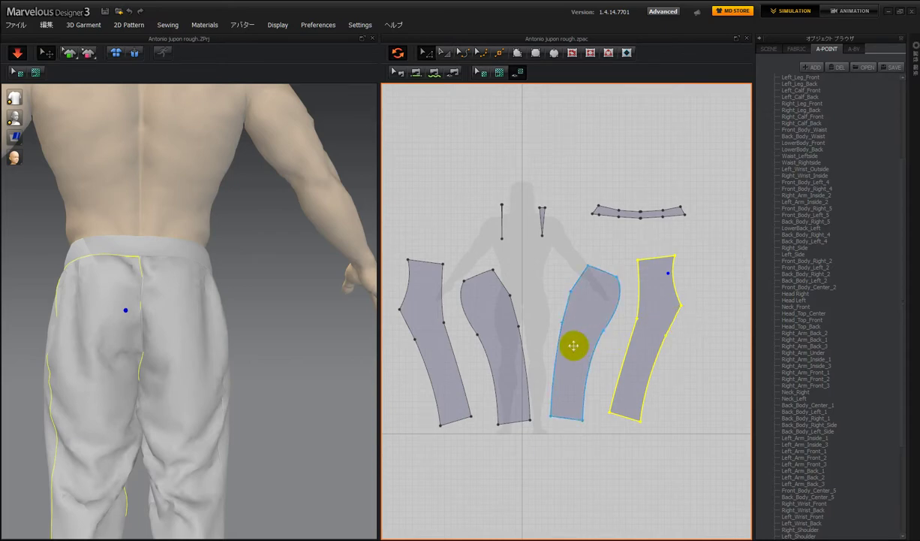
drag(435, 314, 703, 310)
drag(646, 332, 426, 358)
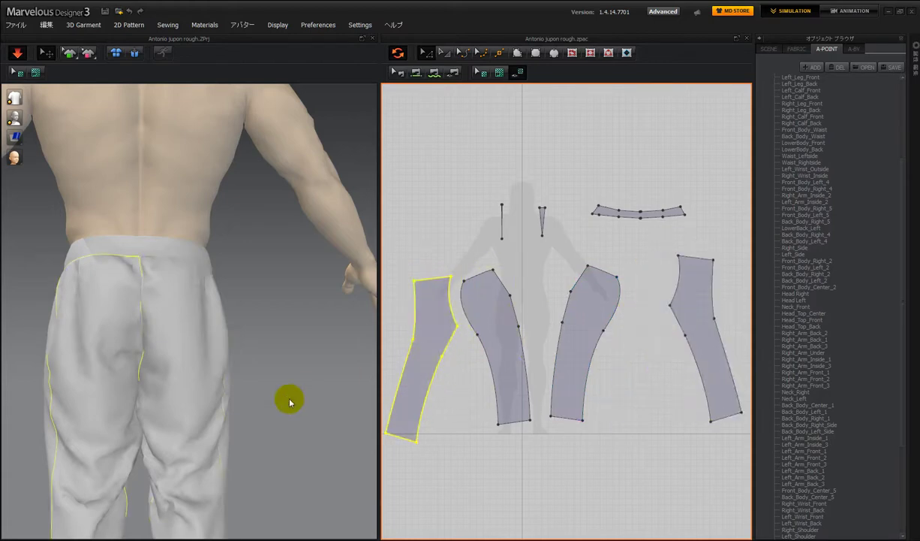
right_drag(290, 401, 80, 380)
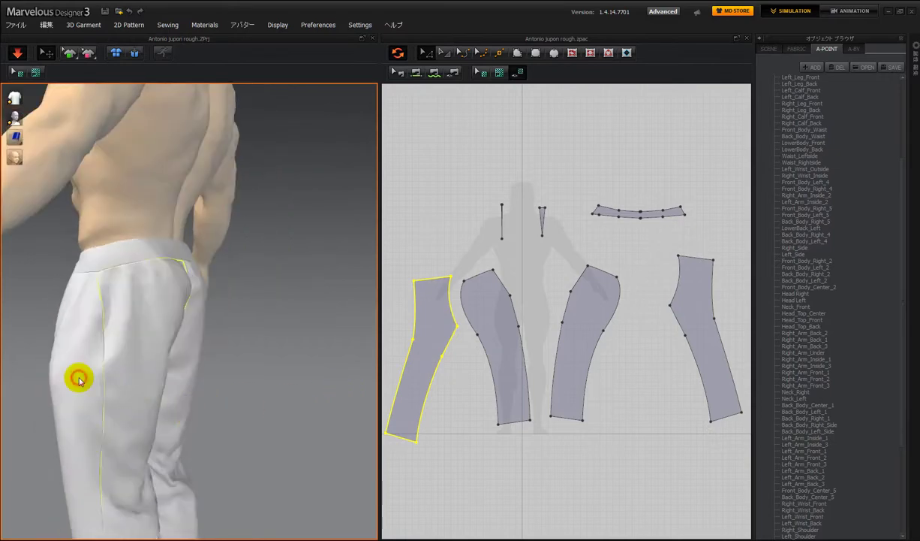
click(79, 379)
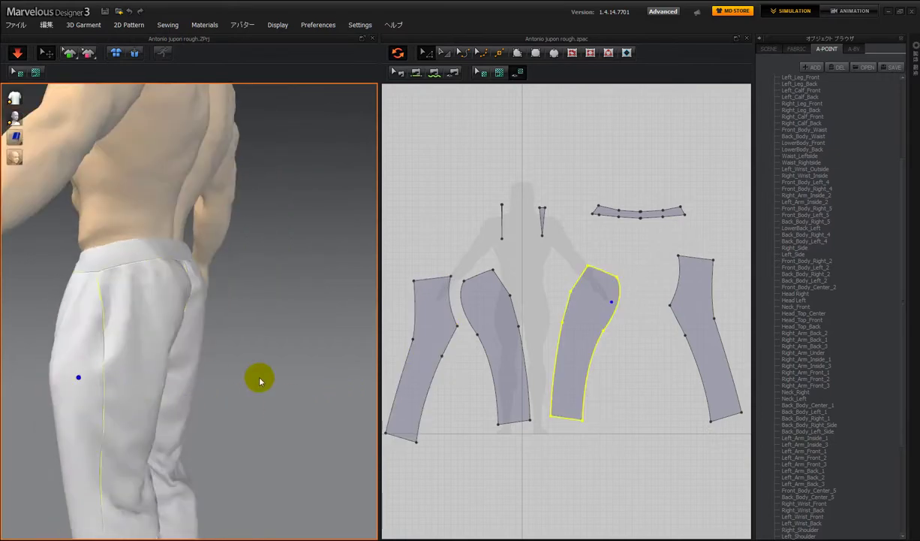
Step: Undo the position swap of the two outermost back leg patterns
key(ctrl+z)
key(ctrl+z)
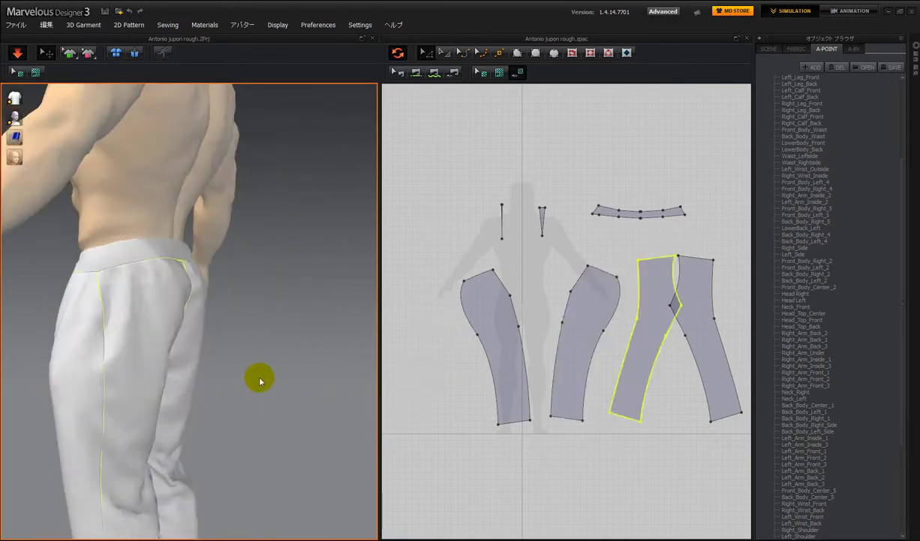
key(ctrl+z)
key(ctrl+z)
Step: Identify the pattern for the avatar's right back leg and examine its crotch curve and inseam
right_drag(262, 381, 179, 380)
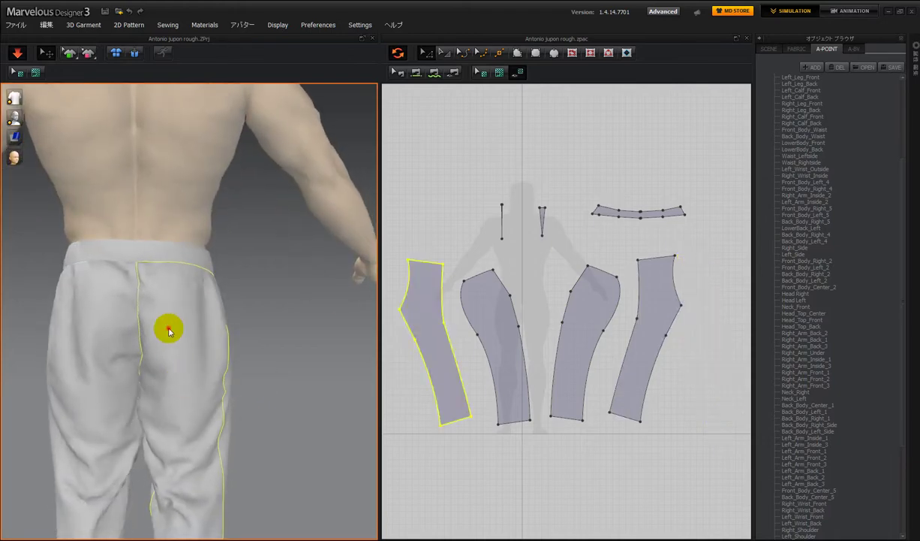
click(168, 328)
scroll(401, 293, down, 2)
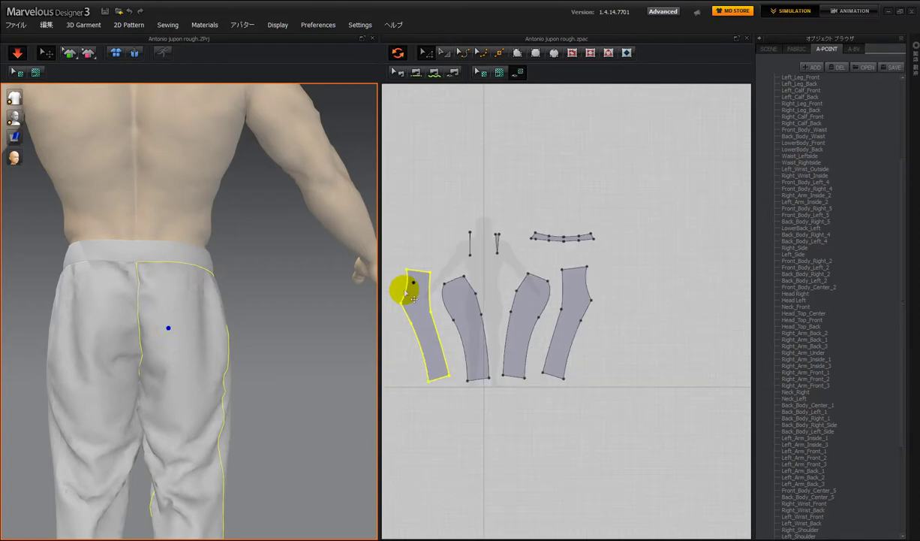
scroll(405, 293, up, 8)
scroll(436, 304, down, 5)
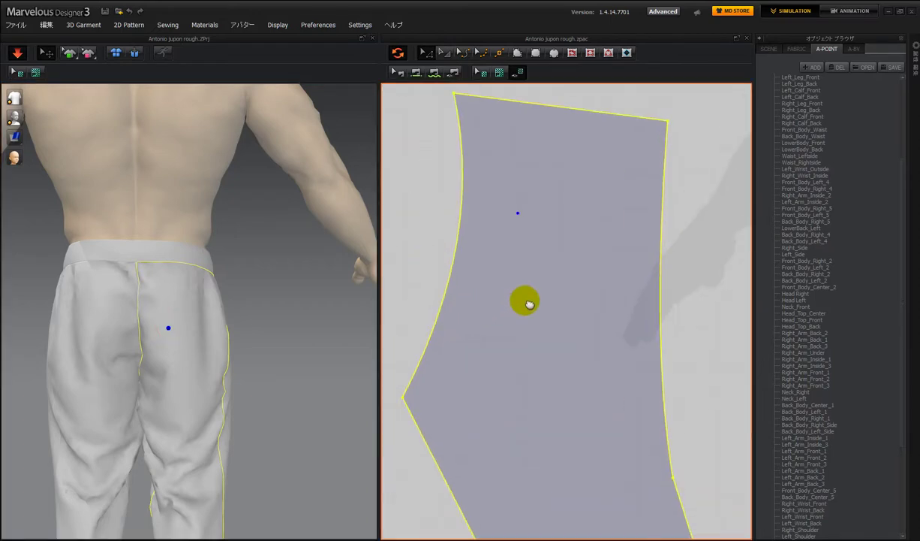
scroll(525, 302, down, 1)
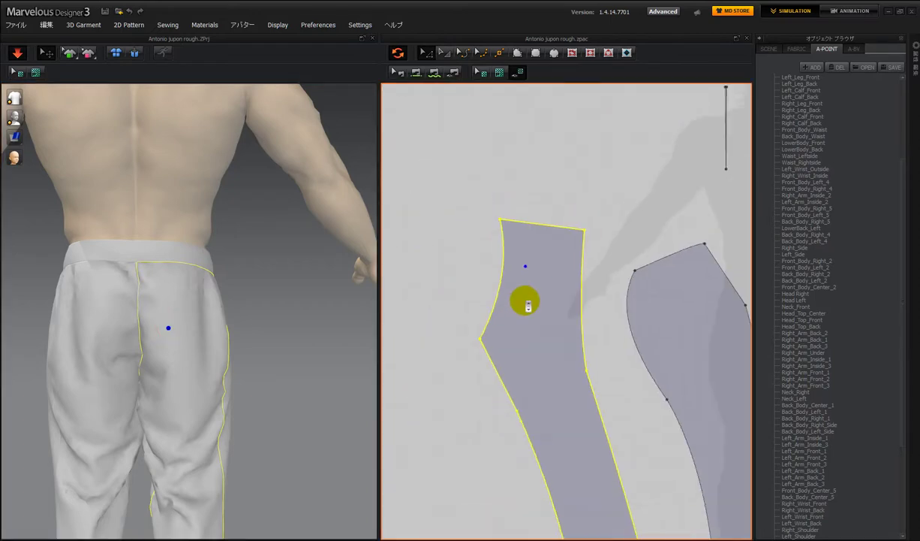
scroll(526, 301, down, 2)
click(469, 357)
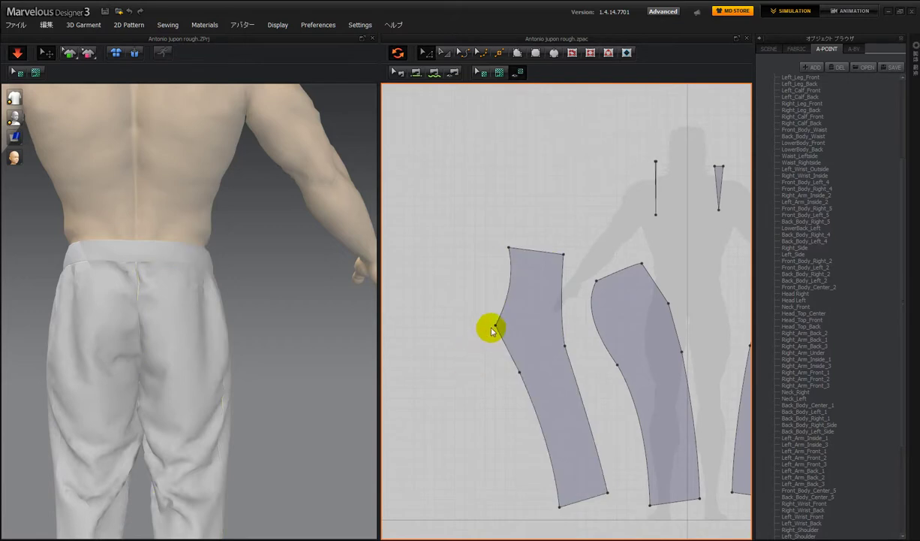
Step: Try to shift the crotch tip and upper inseam point of the right back leg pattern, extending the selection down the inseam
drag(487, 315, 531, 401)
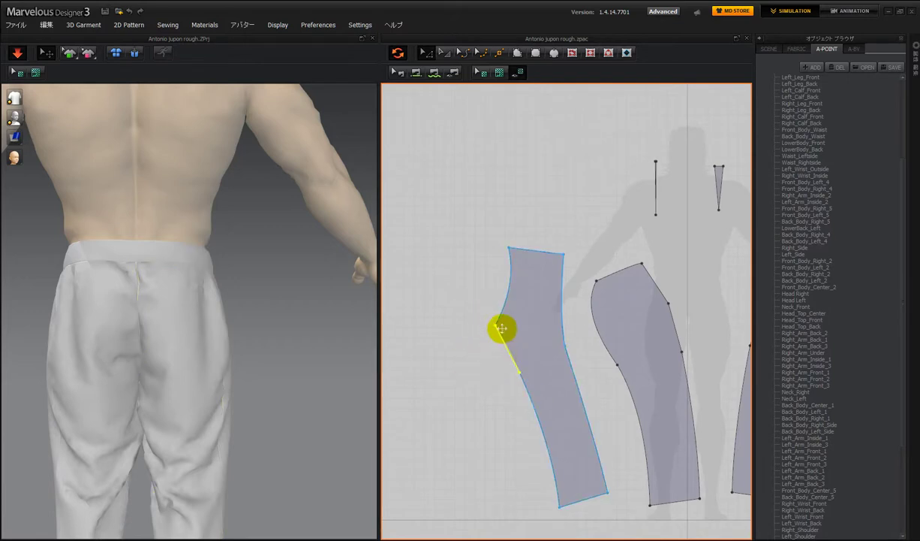
drag(496, 322, 522, 372)
key(ctrl+z)
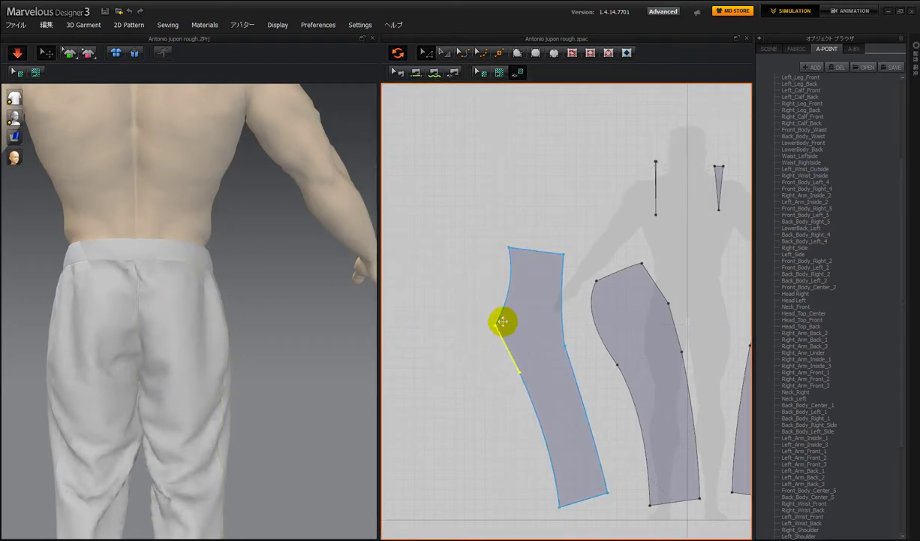
shift+click(559, 507)
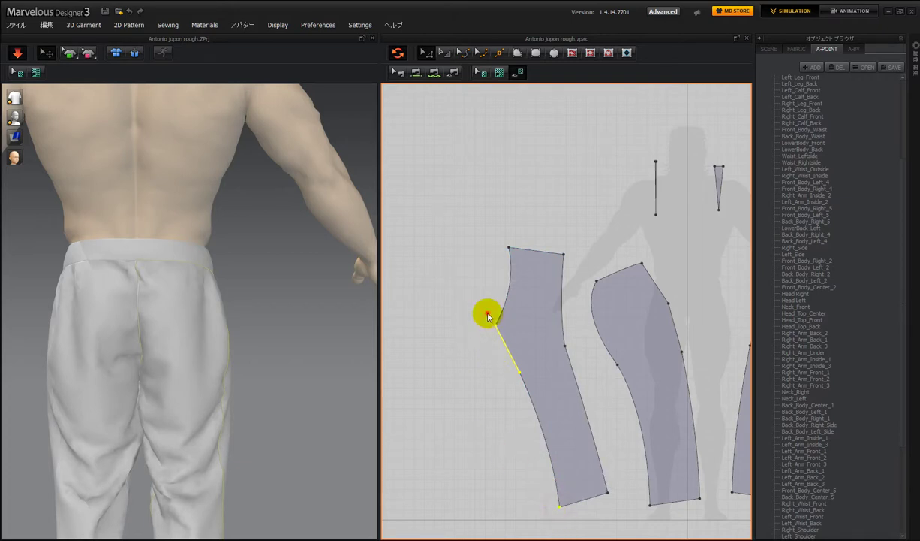
drag(488, 315, 569, 519)
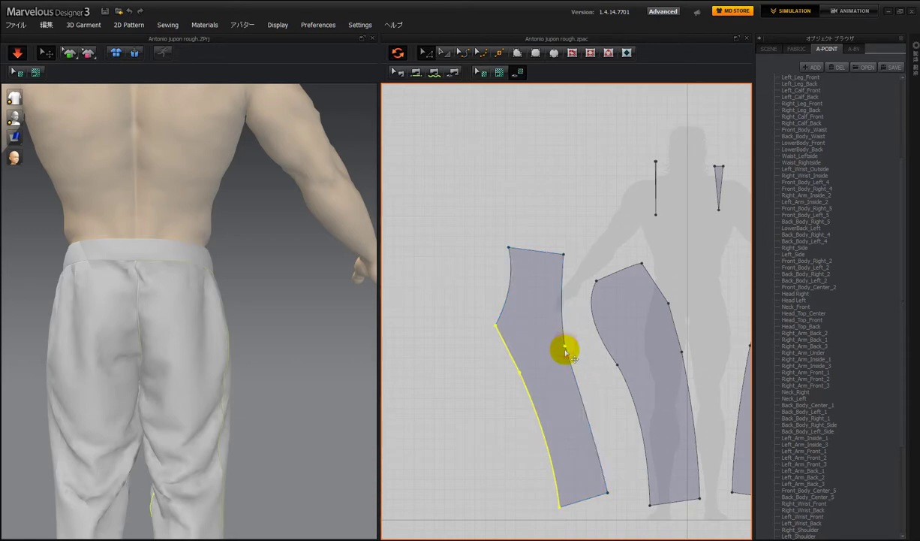
click(447, 358)
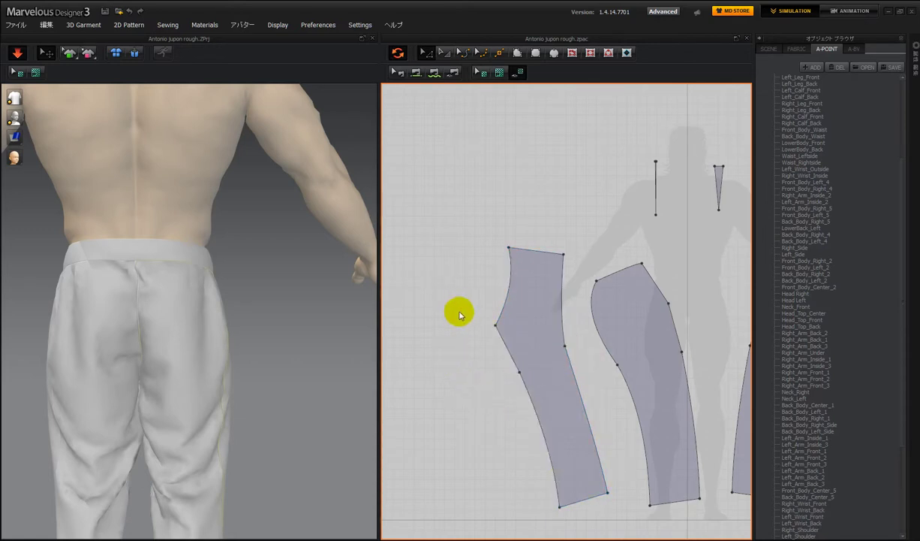
Step: Move the crotch tip, upper inseam point and inner hem corner of the right back leg pattern together outward and upward in three stages
drag(465, 304, 547, 492)
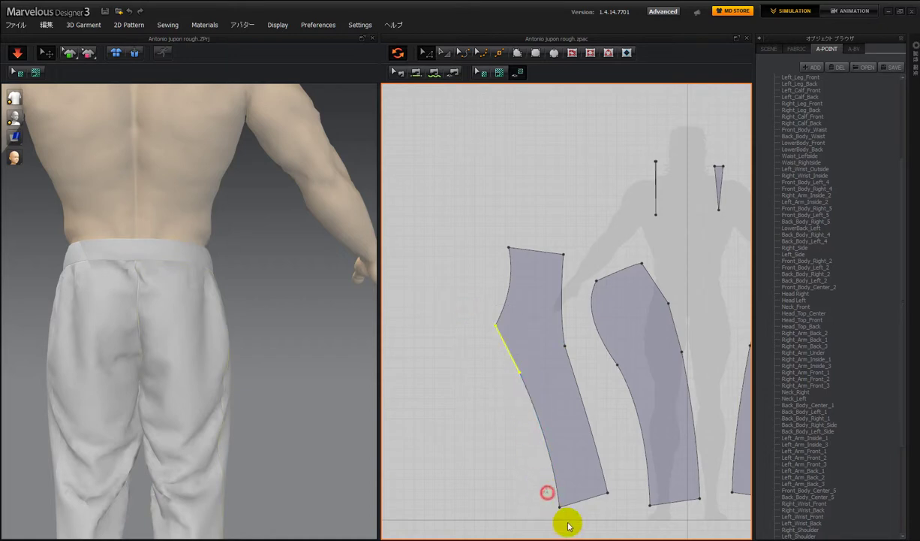
shift+drag(569, 525, 568, 524)
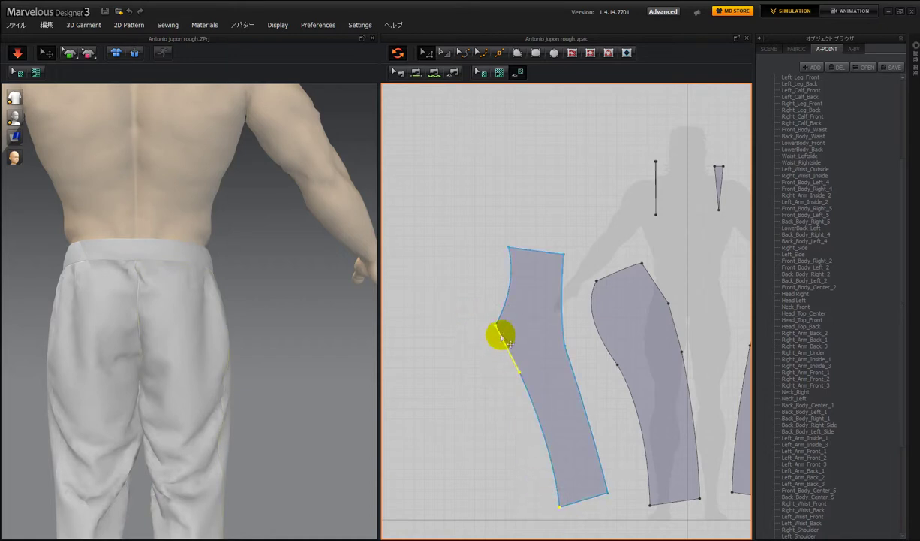
drag(499, 334, 497, 324)
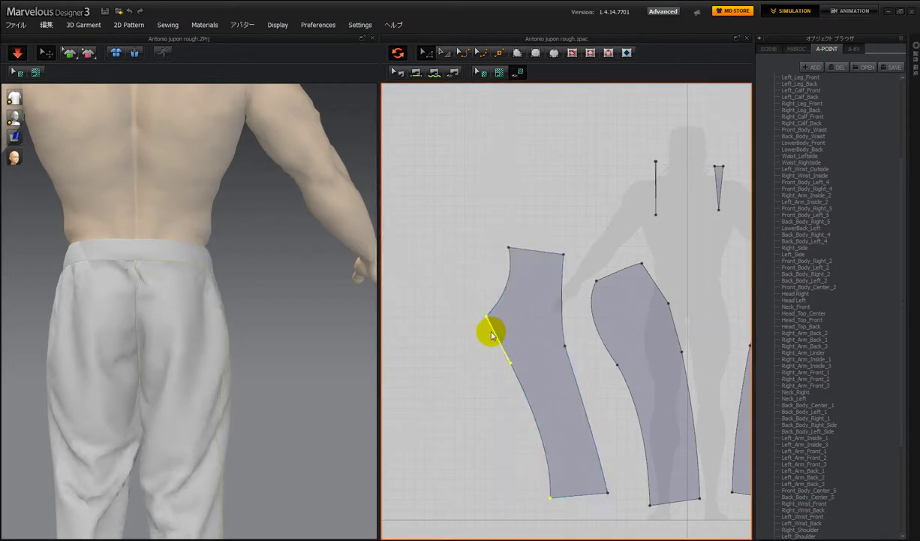
drag(495, 331, 497, 329)
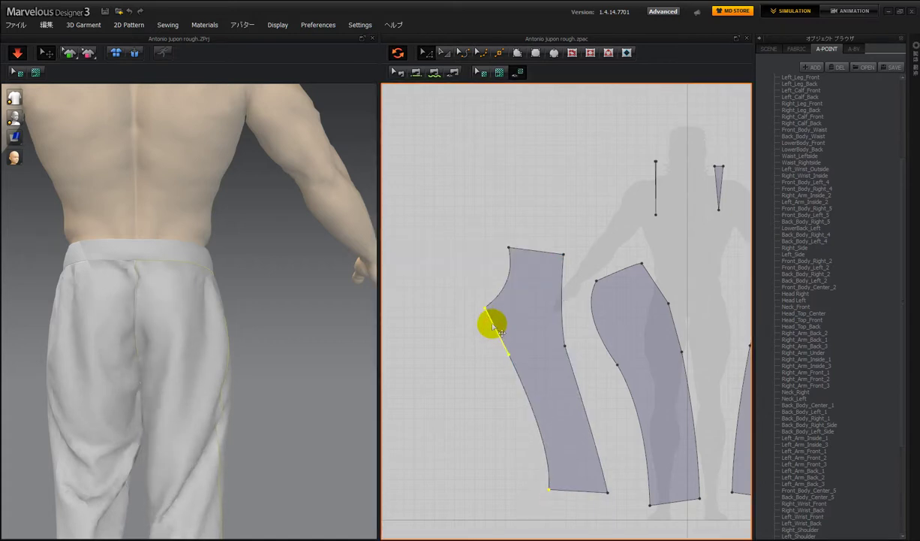
drag(492, 324, 490, 313)
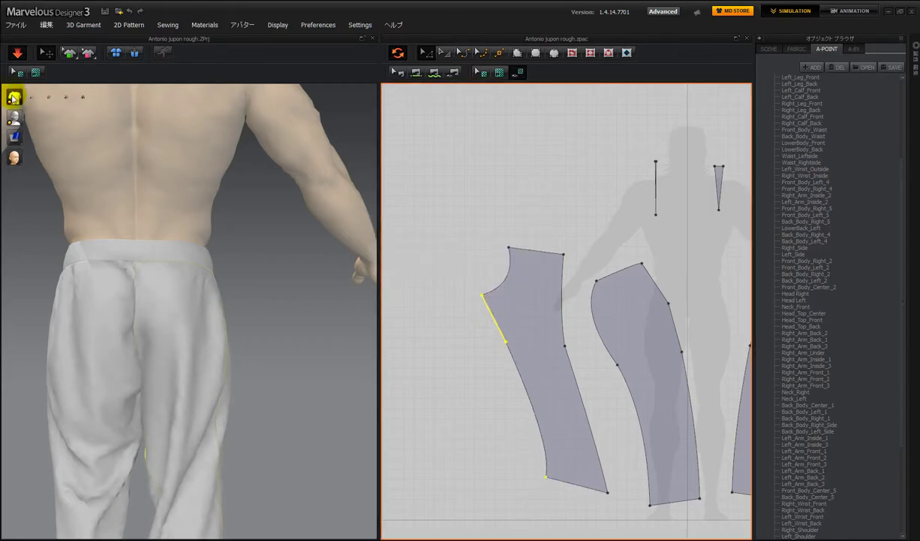
Step: Display the garment's coloured pressure points and examine the back and side of the trousers down to the hems
click(30, 98)
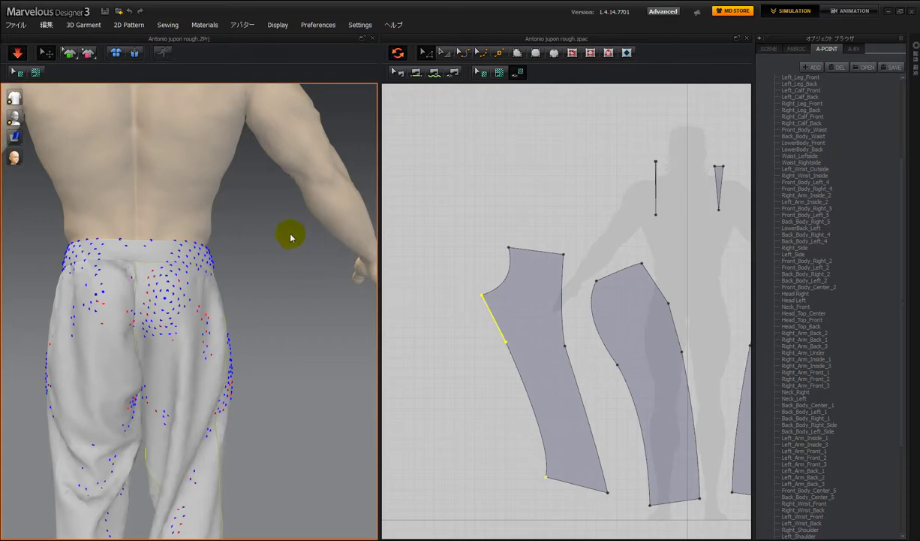
mouse_move(290, 261)
right_down()
mouse_move(187, 267)
mouse_move(199, 282)
mouse_move(187, 262)
mouse_move(263, 261)
mouse_move(283, 239)
mouse_move(307, 250)
mouse_move(290, 259)
mouse_move(280, 251)
right_up()
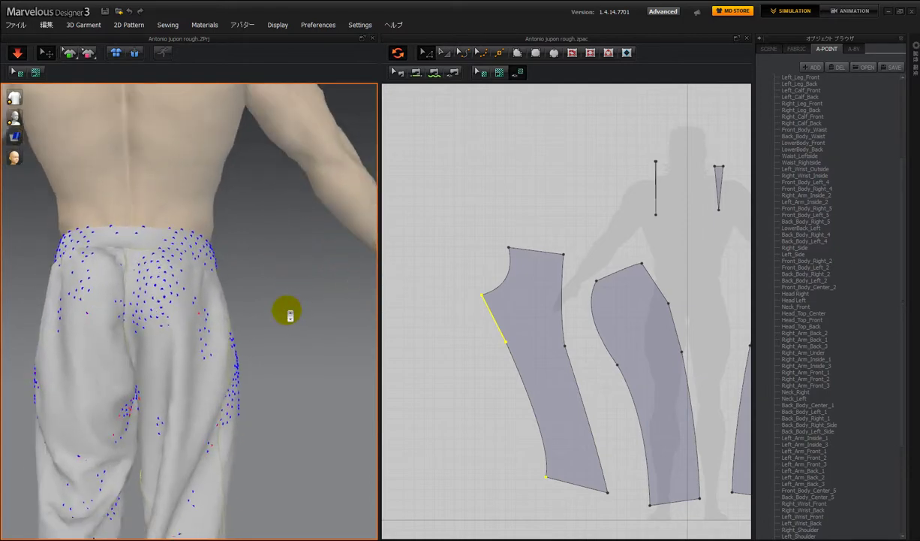
scroll(288, 314, down, 3)
right_drag(281, 323, 315, 349)
Step: Try shifting the hem of the right back leg pattern outward toward the inseam side
click(543, 424)
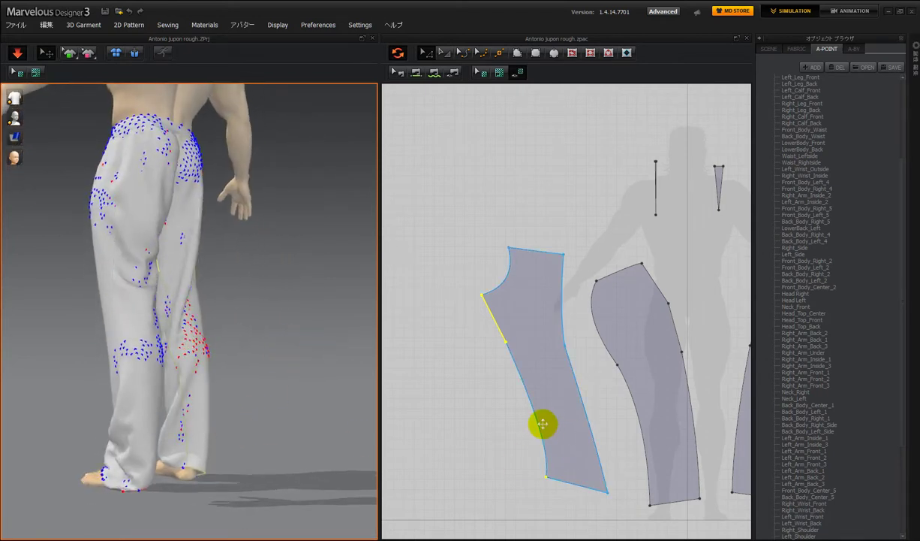
click(539, 425)
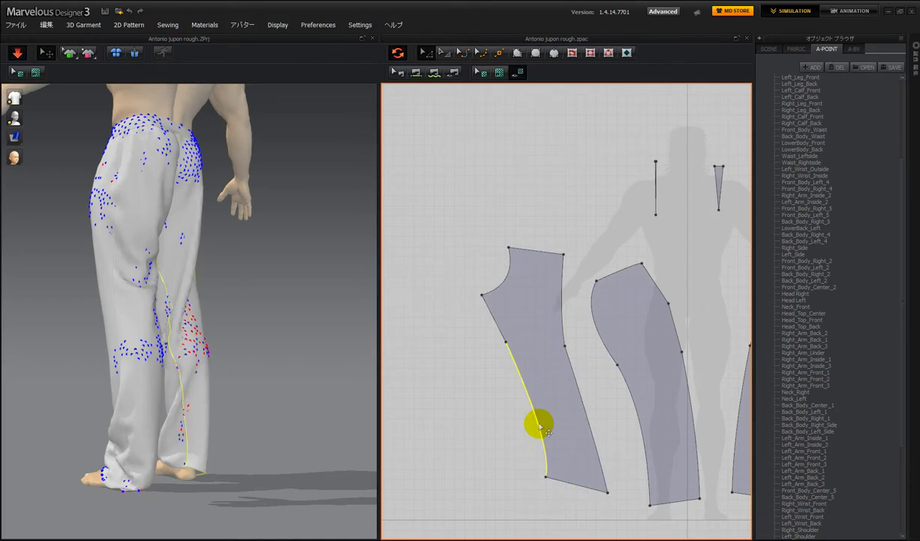
click(615, 509)
drag(543, 471, 522, 480)
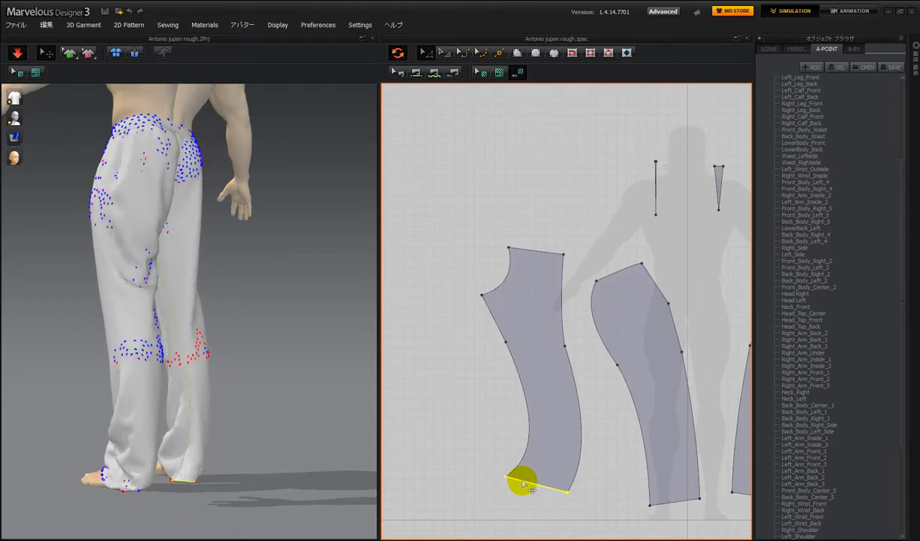
key(ctrl+z)
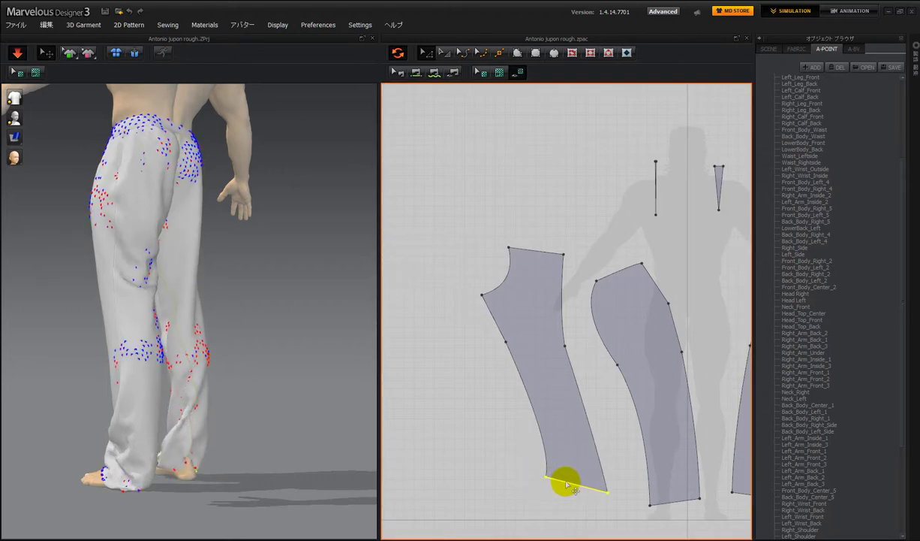
click(545, 441)
Step: Pull the right trouser leg up on the avatar and back down over the ankle during simulation to resettle it
right_drag(242, 449, 143, 449)
click(145, 454)
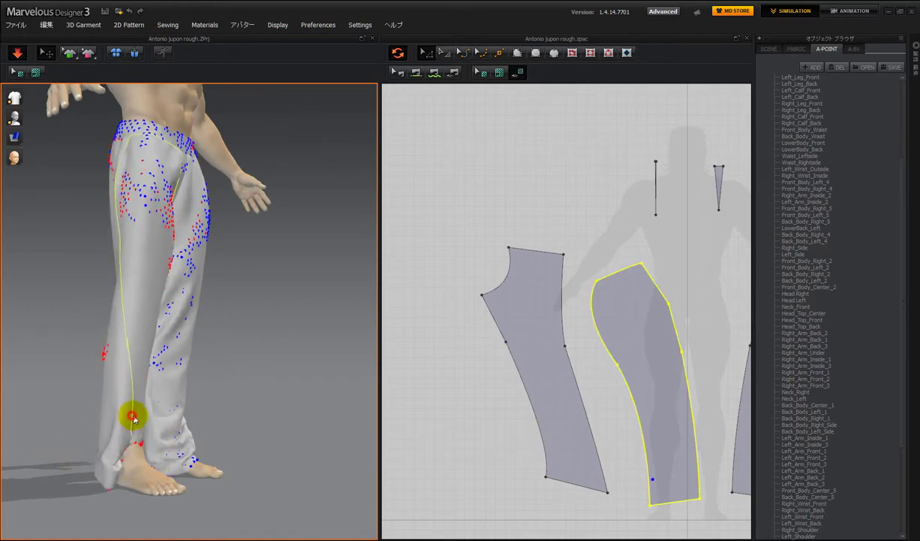
drag(133, 417, 214, 403)
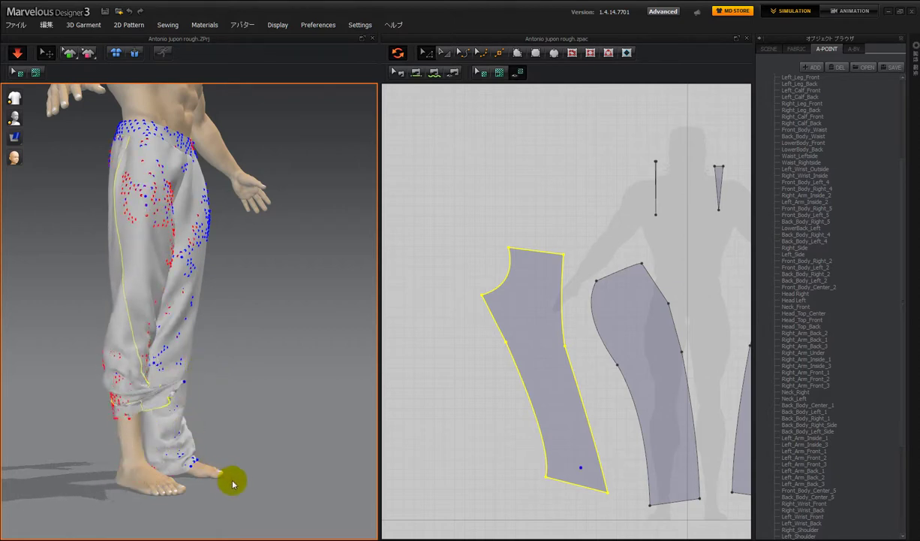
right_drag(233, 484, 114, 473)
drag(131, 431, 137, 472)
right_drag(138, 472, 217, 468)
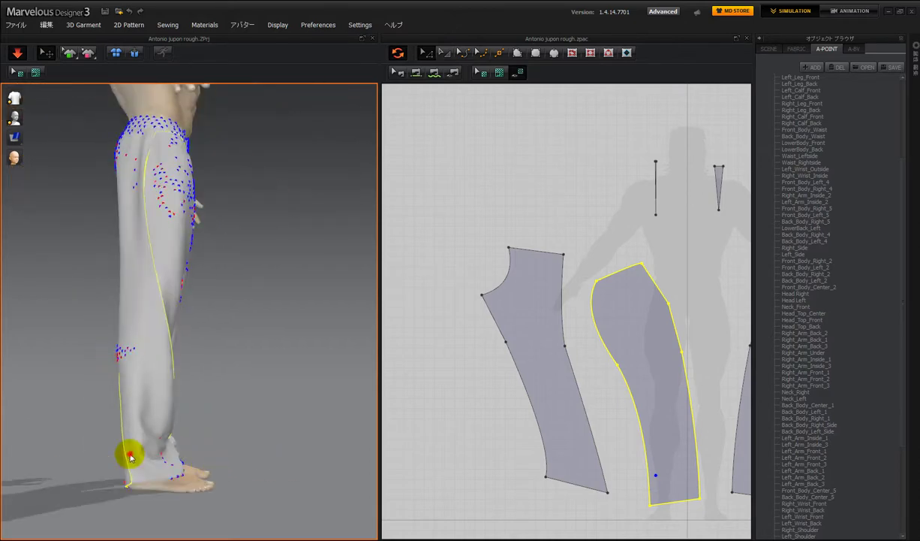
Step: Tug the right trouser leg's hem away from the ankle at the side, back and front during simulation to settle the cloth
drag(130, 454, 98, 452)
drag(171, 441, 82, 454)
drag(166, 445, 147, 456)
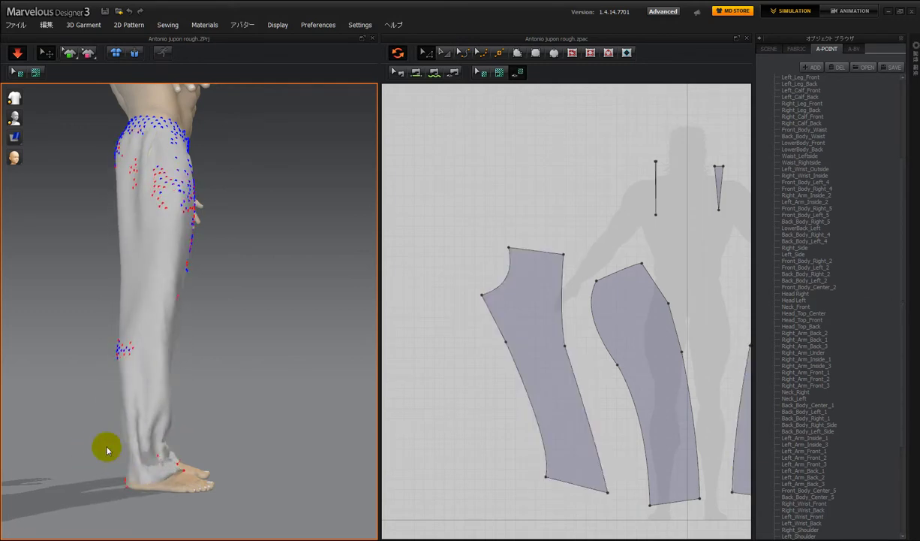
right_drag(235, 438, 405, 442)
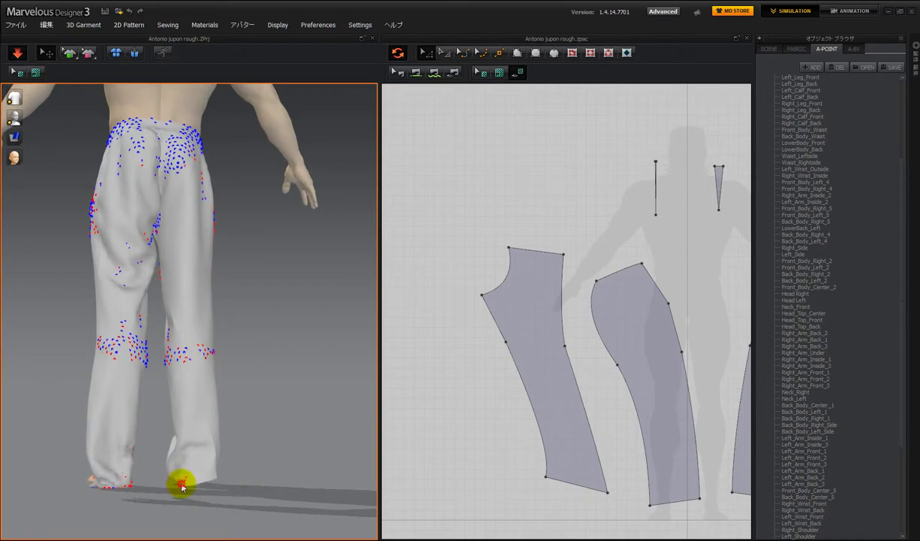
drag(183, 483, 115, 425)
right_drag(298, 436, 290, 461)
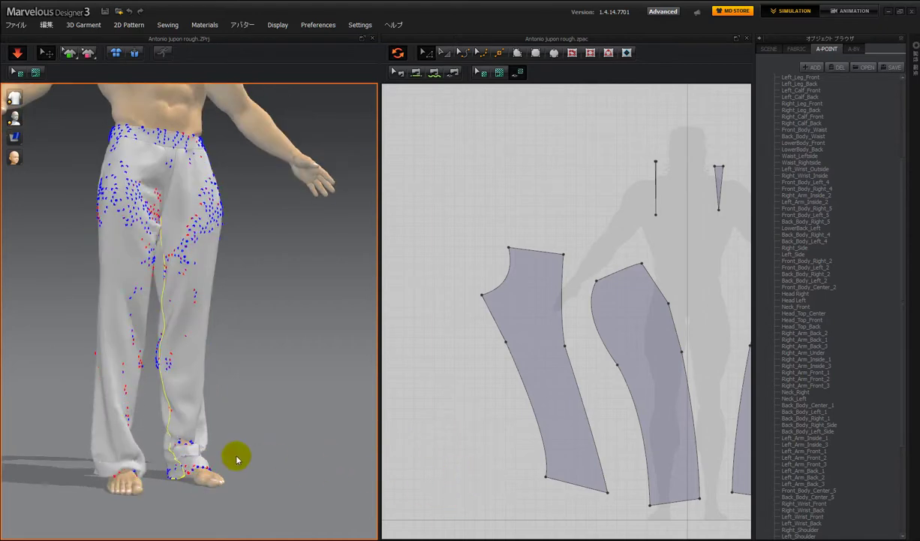
drag(115, 438, 52, 409)
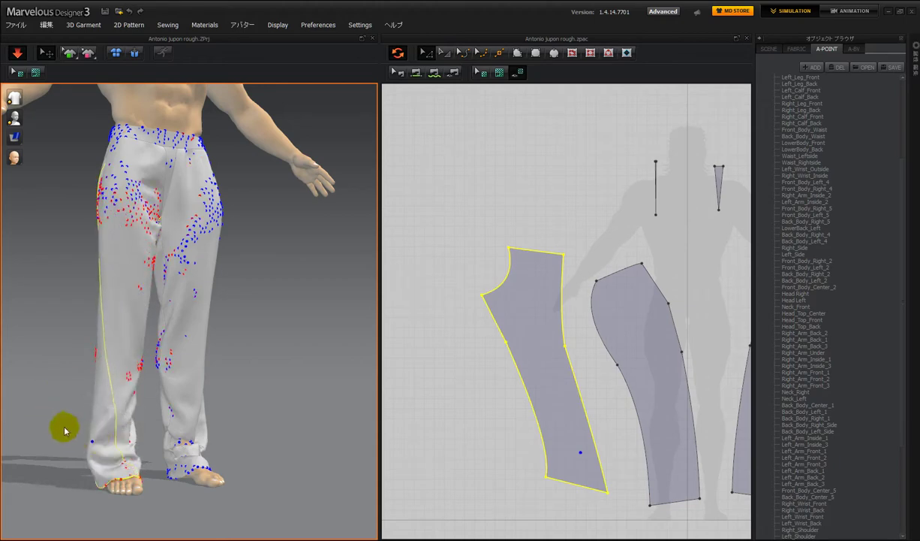
right_drag(65, 430, 242, 438)
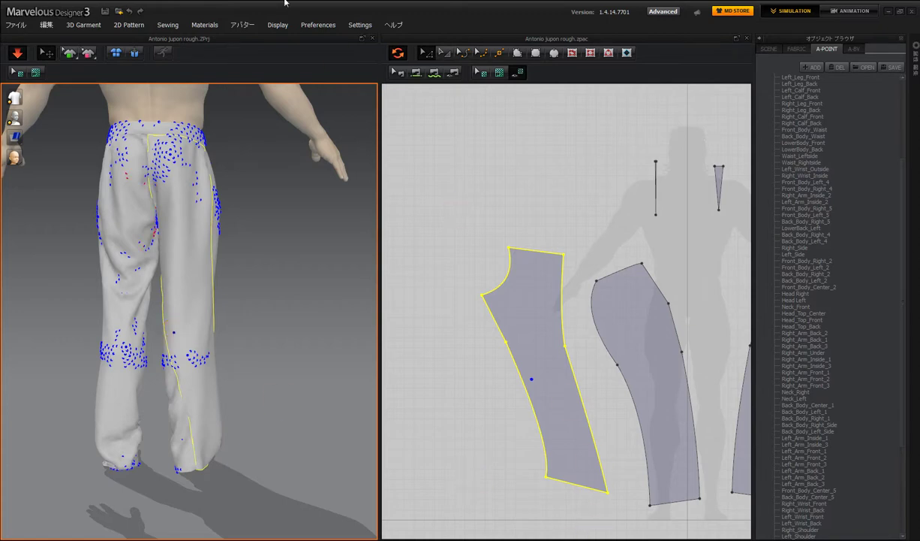
Step: Curve the lower inseam of the right back leg pattern outward and its lower side seam inward
click(465, 54)
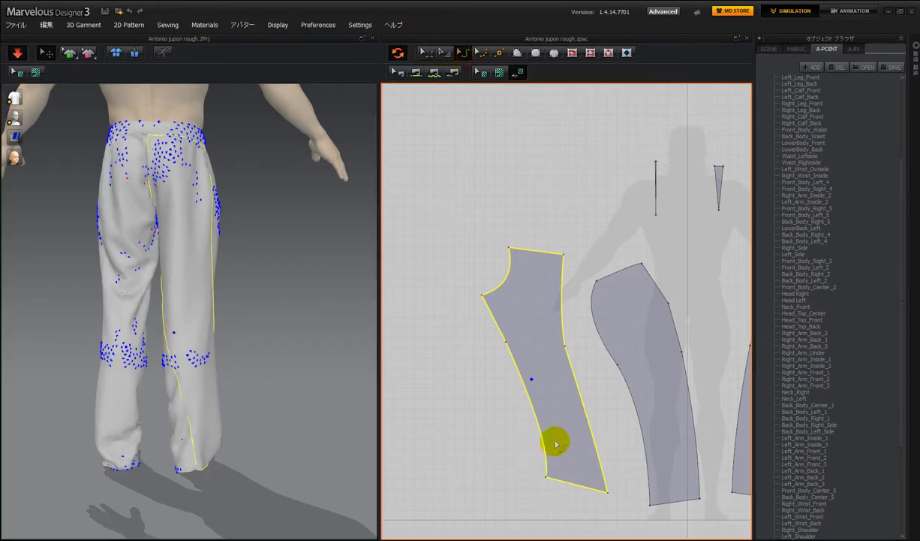
click(547, 442)
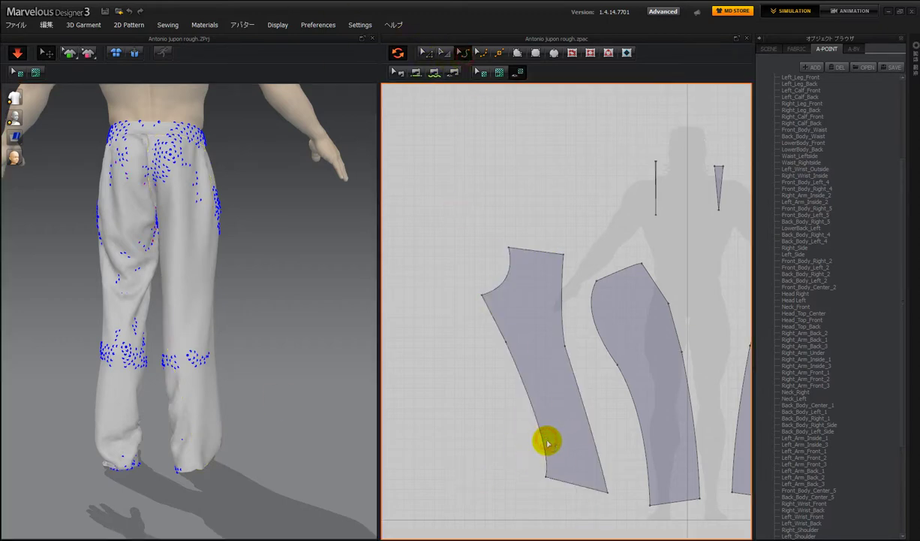
click(508, 451)
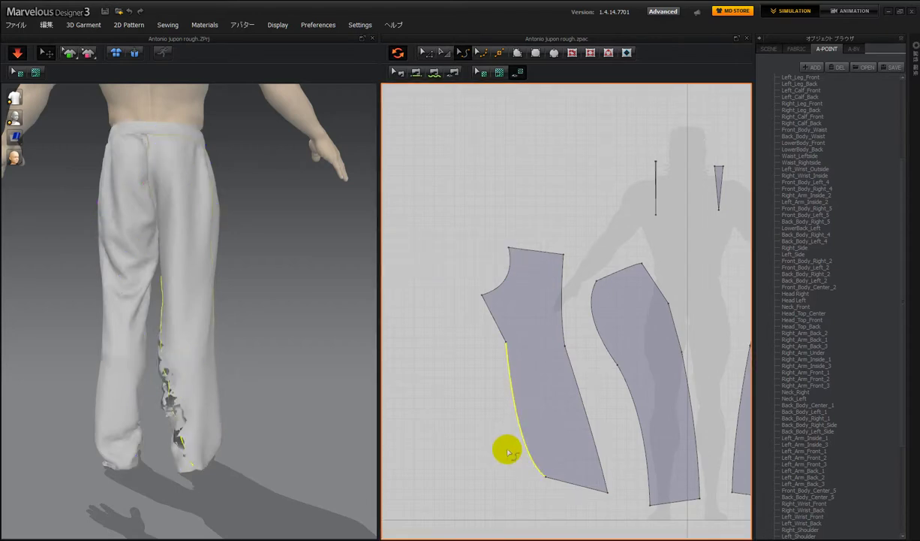
drag(509, 451, 528, 458)
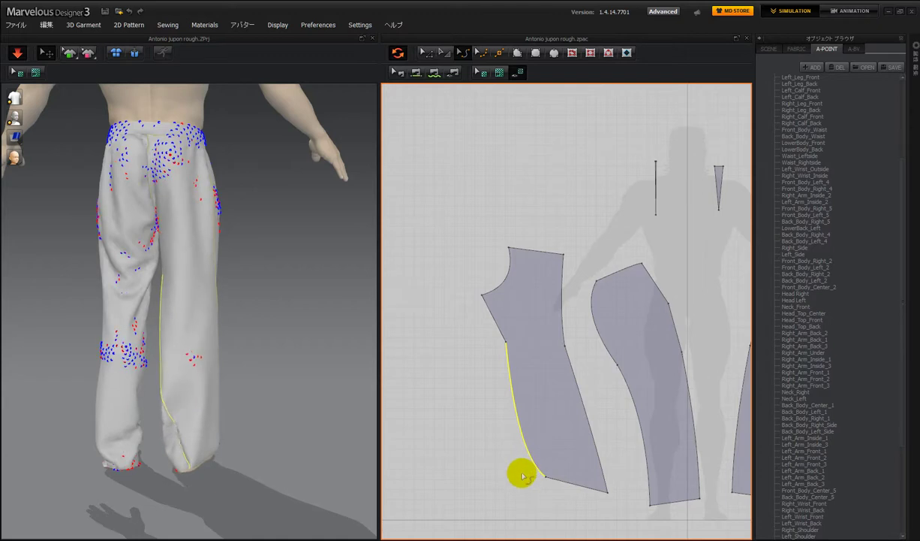
click(598, 448)
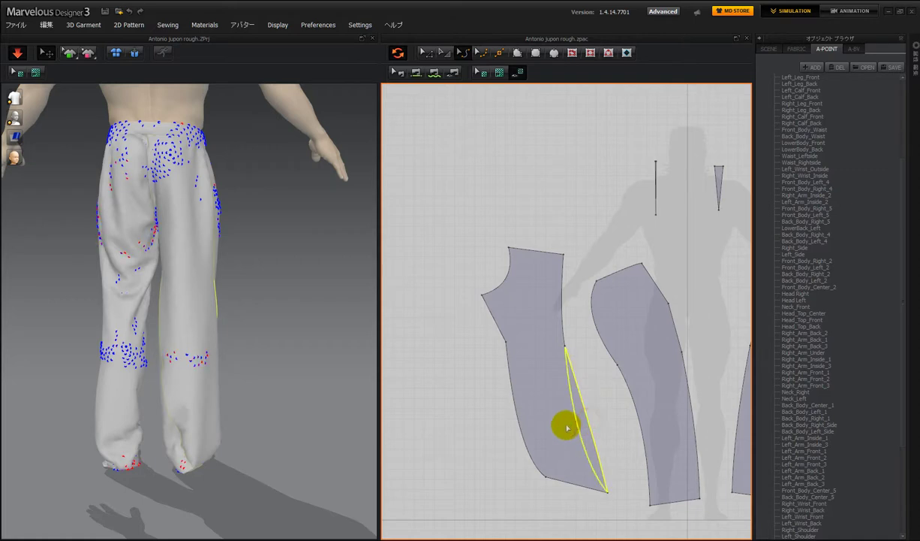
drag(568, 428, 566, 426)
Step: Pull the draped right trouser hem away from the heel from behind so the leg resettles over the foot
click(256, 466)
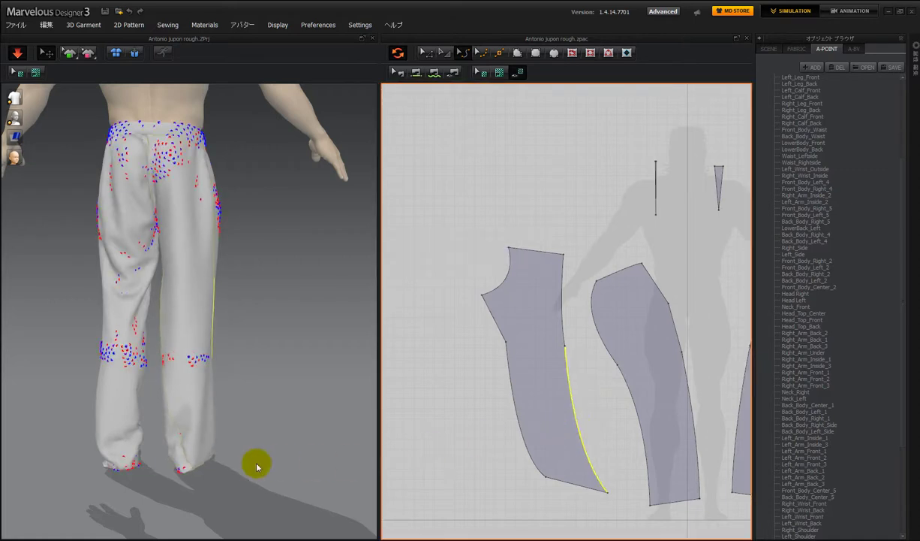
right_drag(256, 467, 196, 474)
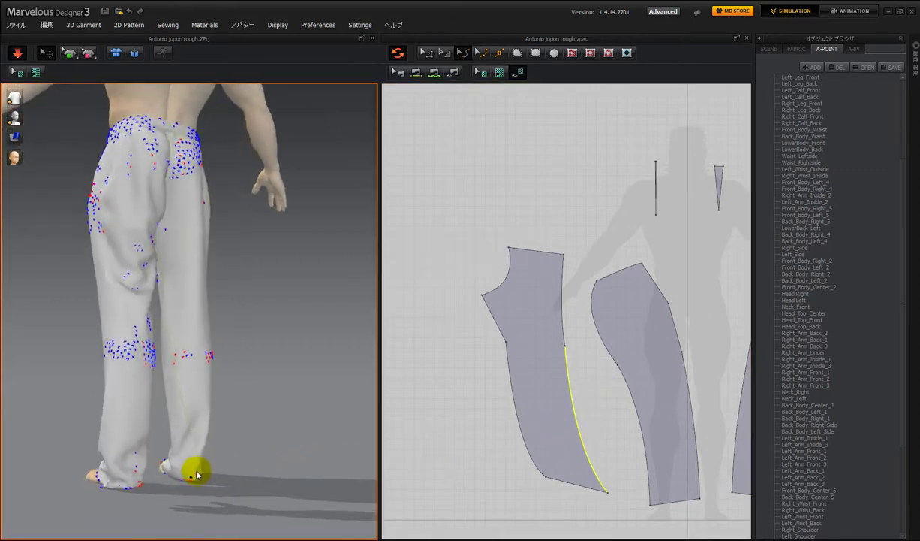
drag(197, 474, 139, 441)
click(117, 436)
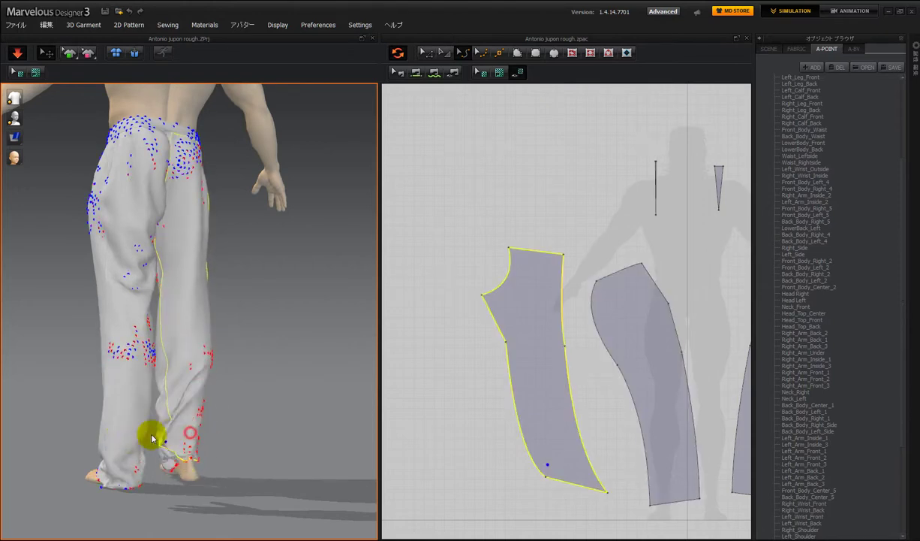
drag(155, 450, 137, 449)
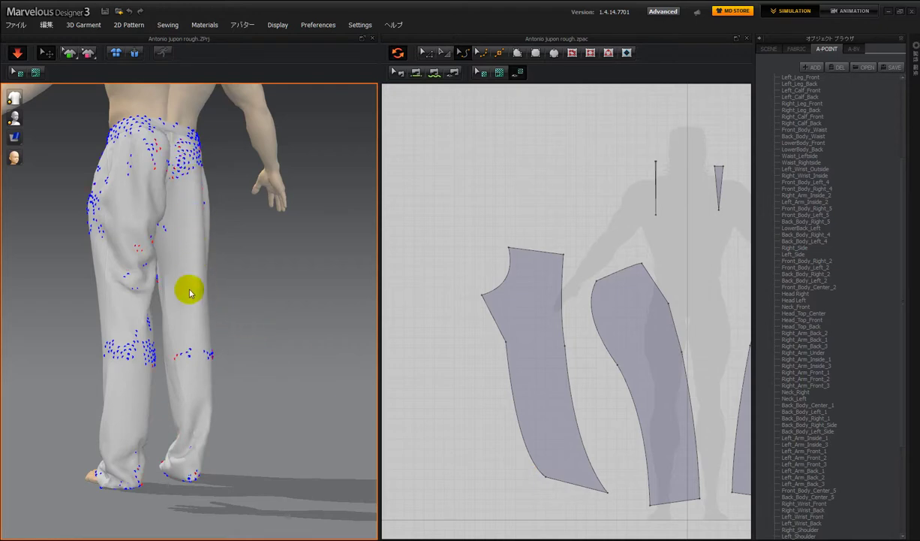
right_drag(282, 419, 304, 417)
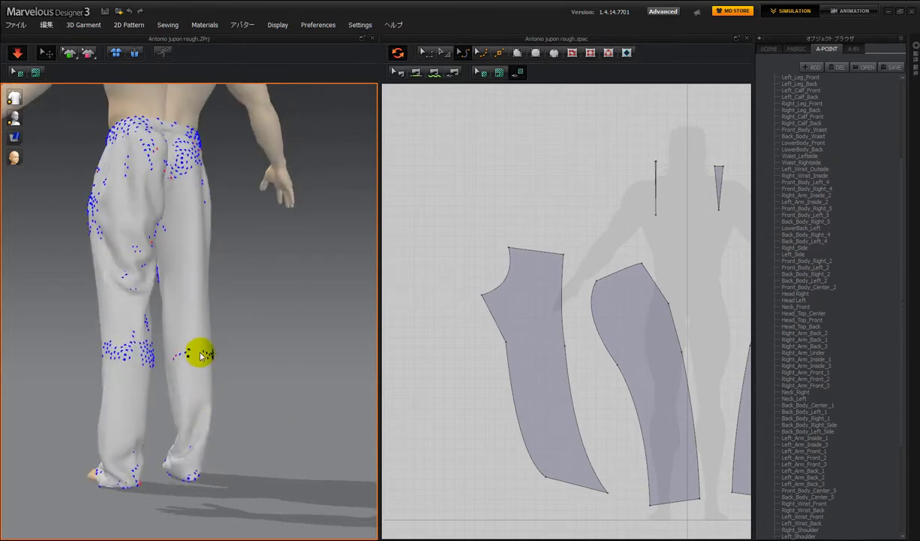
Step: Pull the right trouser leg outward, across and upward from the front and side to free the cloth bunched at the ankle
click(180, 421)
right_drag(220, 425, 136, 459)
drag(150, 471, 71, 405)
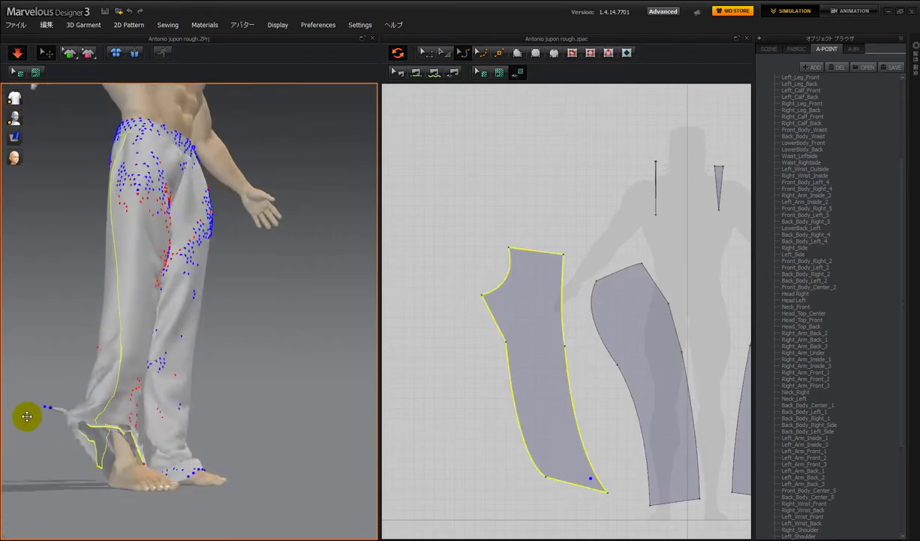
click(99, 365)
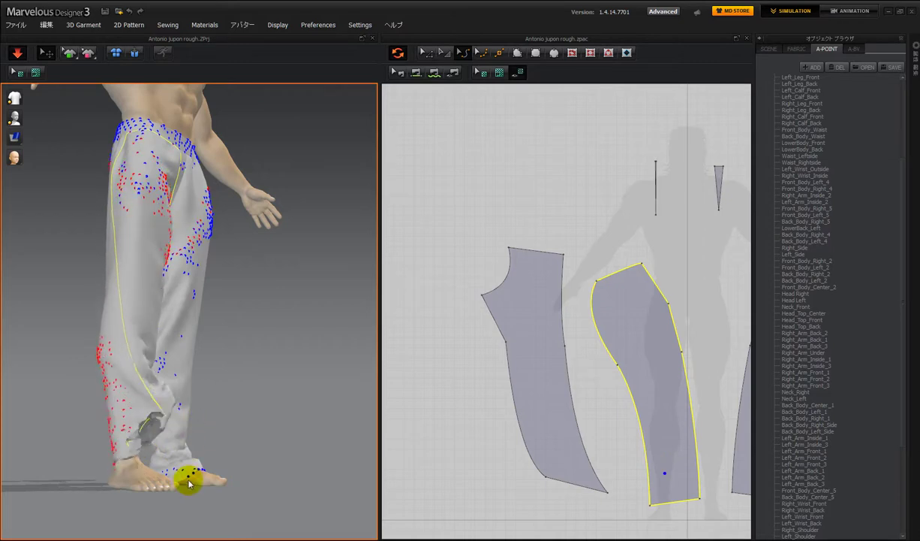
drag(143, 442, 205, 398)
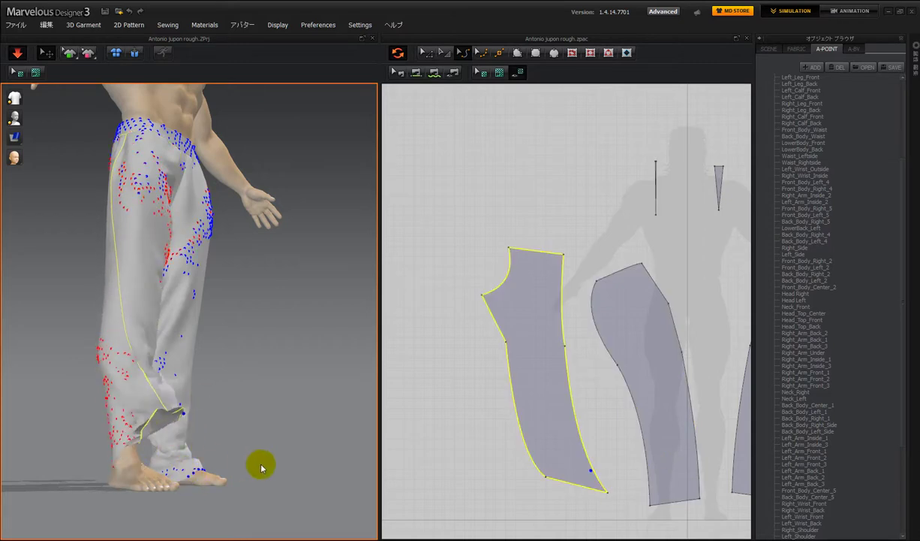
right_drag(259, 462, 142, 451)
drag(150, 450, 200, 341)
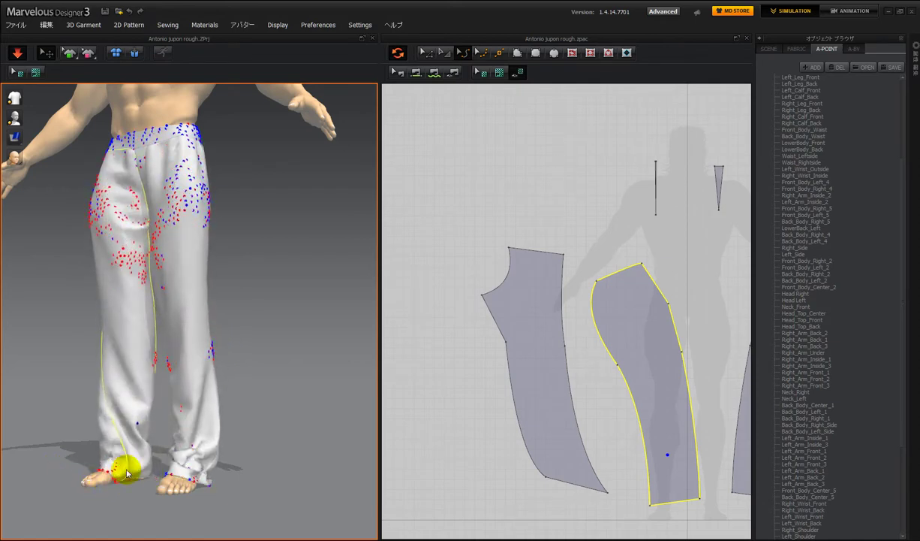
drag(128, 467, 90, 361)
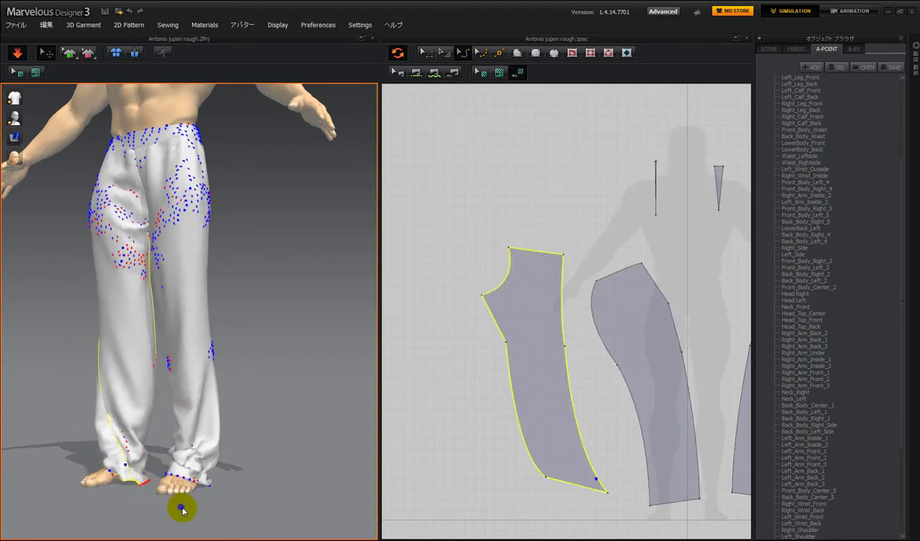
right_drag(181, 507, 207, 521)
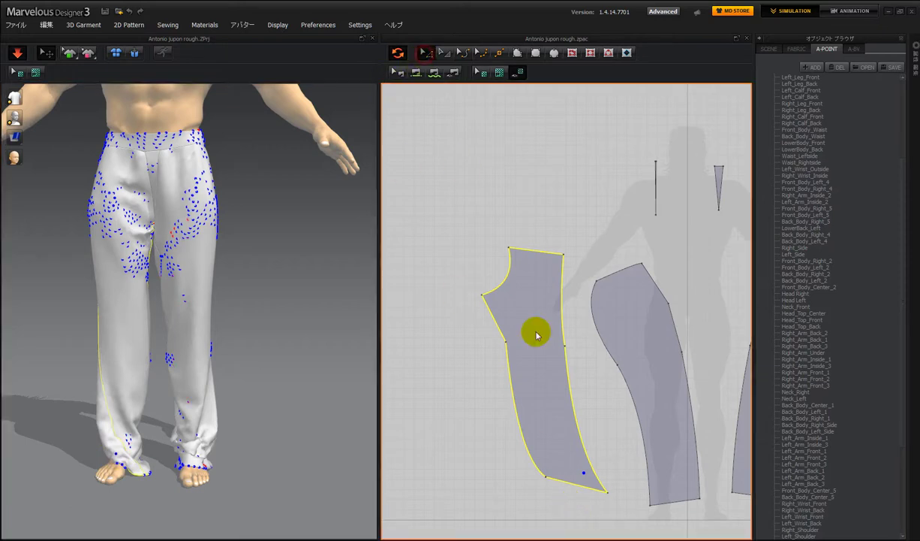
Step: Shift the hem edge of the right back leg pattern far toward the inseam side and tug the simulated hem into place
click(578, 499)
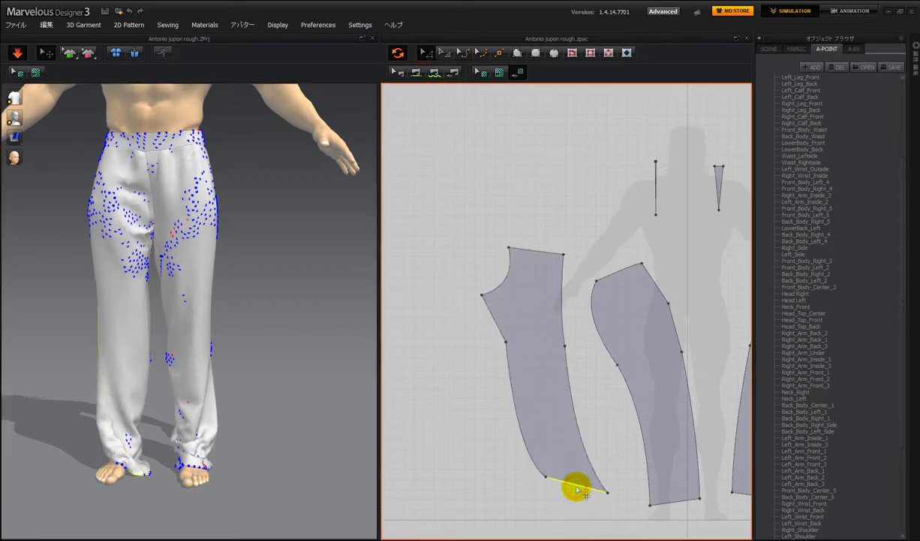
drag(578, 490, 497, 485)
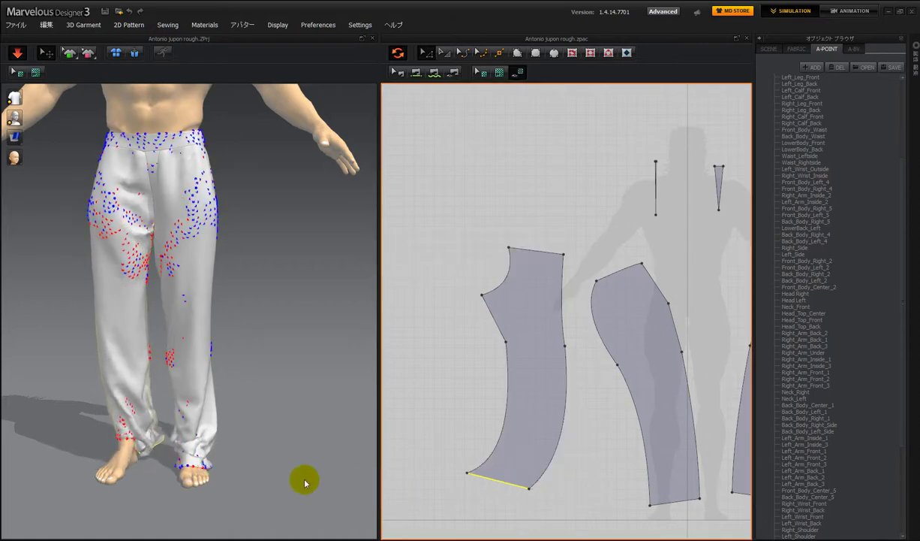
drag(130, 440, 81, 398)
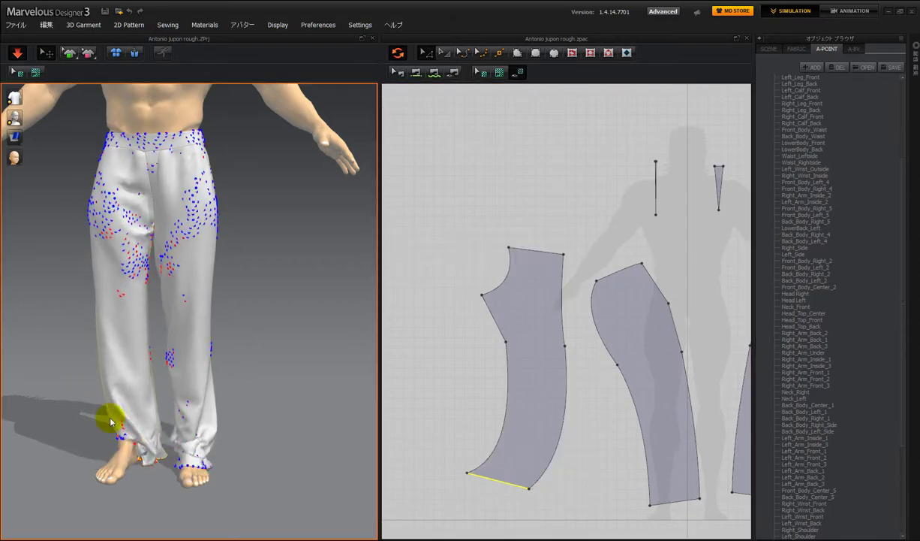
mouse_move(120, 429)
mouse_down()
mouse_move(63, 363)
mouse_move(117, 445)
mouse_up()
drag(136, 448, 150, 476)
Step: Pull the right trouser hem forward and outward around the ankle, checking the drape from the side
right_drag(188, 464, 254, 471)
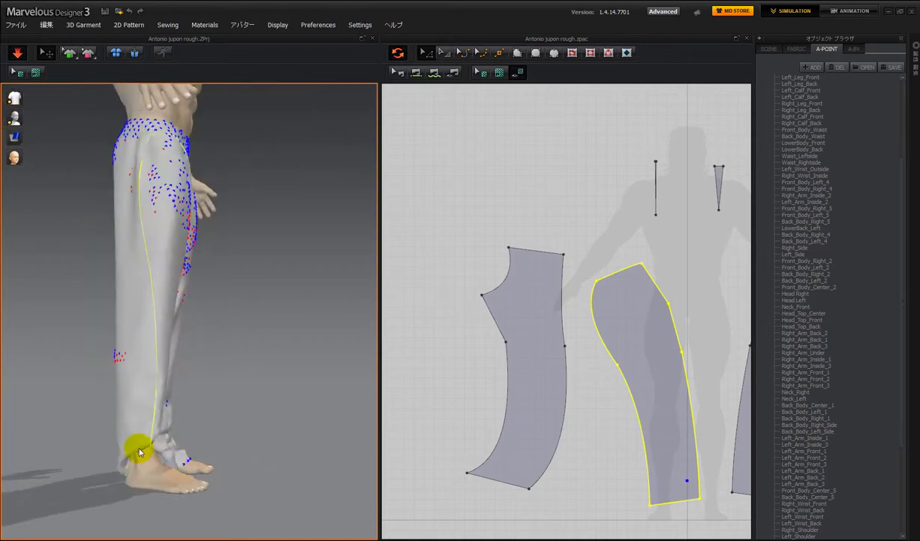
drag(146, 458, 196, 488)
right_drag(213, 495, 179, 489)
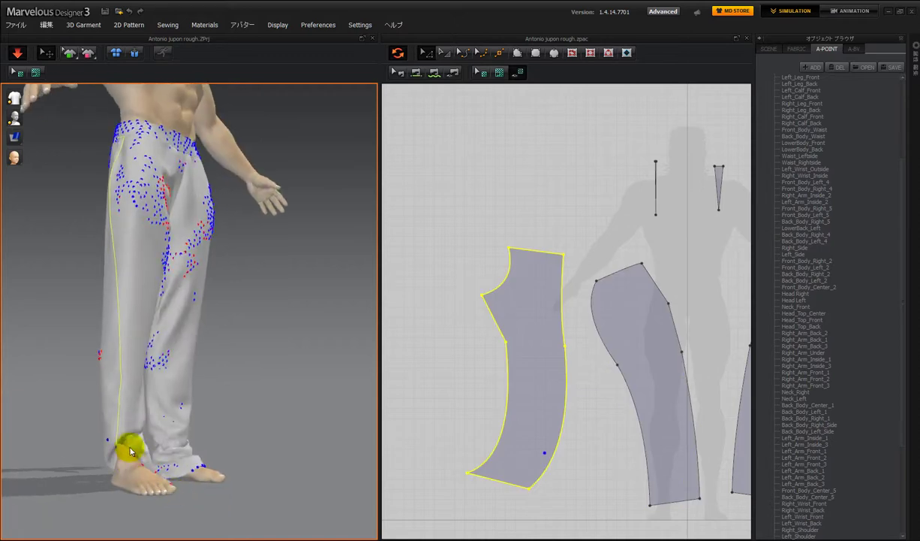
drag(129, 443, 77, 450)
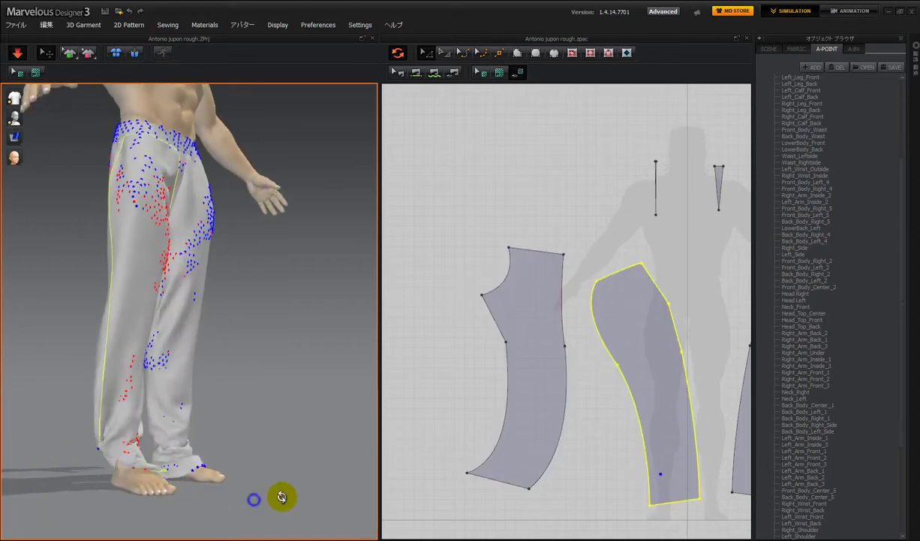
mouse_move(279, 496)
right_down()
mouse_move(320, 495)
mouse_move(287, 489)
right_up()
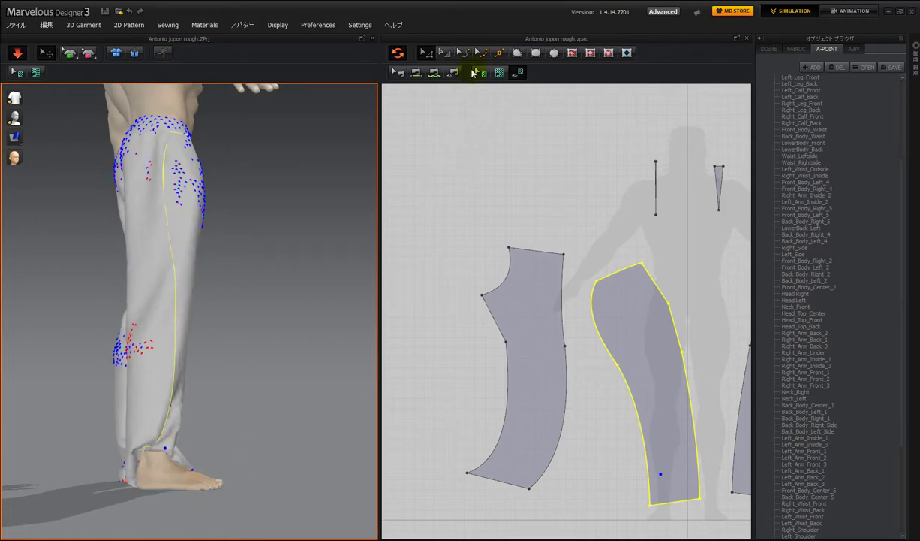
Step: Flatten the lower curves of the right back leg pattern by bending the inseam outward and the side seam inward
click(463, 52)
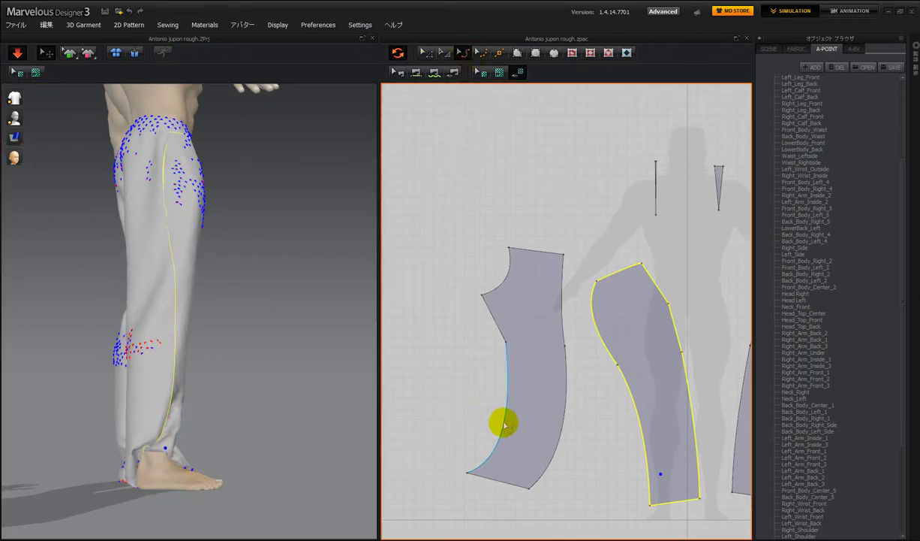
drag(505, 425, 482, 414)
click(567, 420)
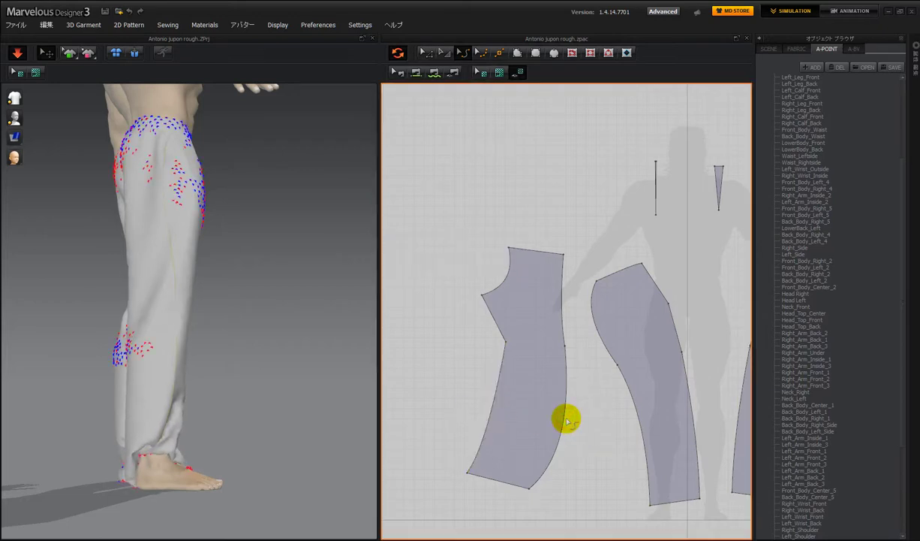
click(567, 418)
click(561, 431)
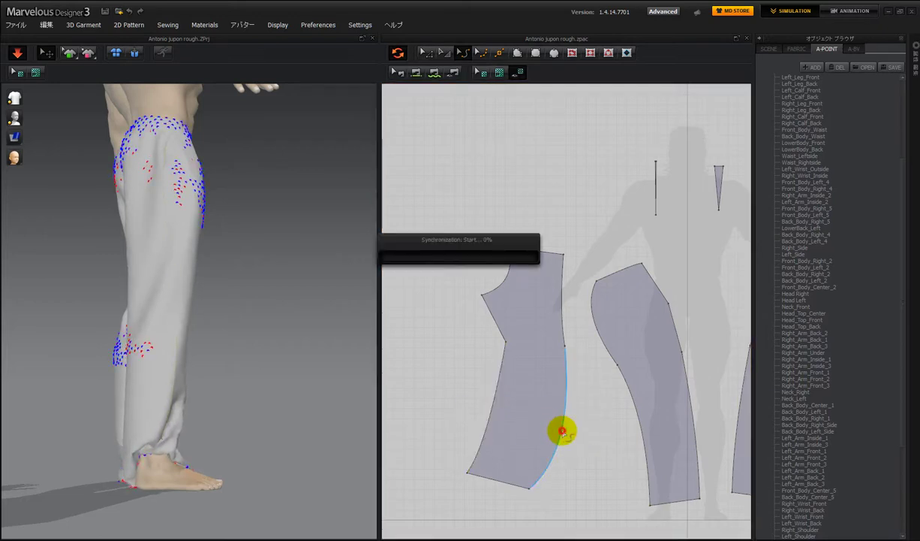
drag(562, 431, 541, 426)
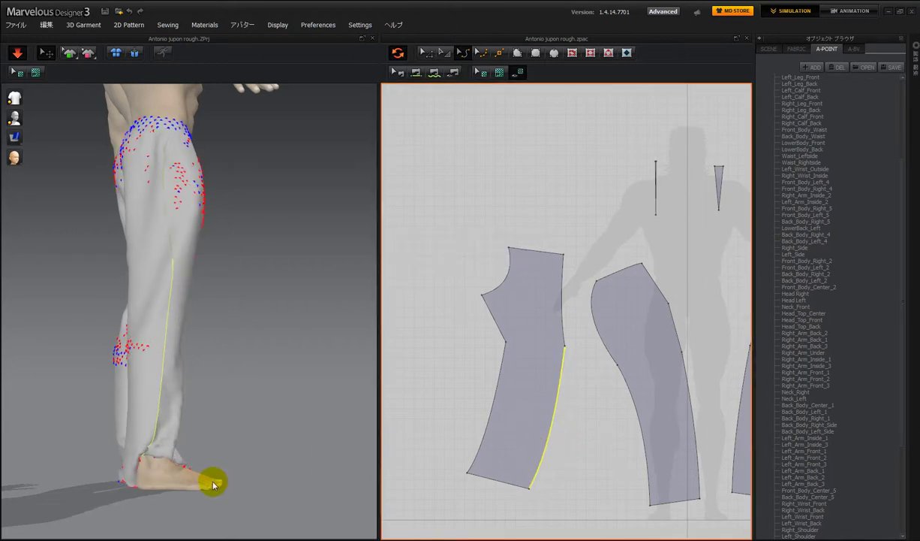
Step: Pull the right trouser leg's hem backward and upward from the front and side to redrape the reshaped leg
right_drag(245, 490, 134, 457)
drag(94, 448, 59, 394)
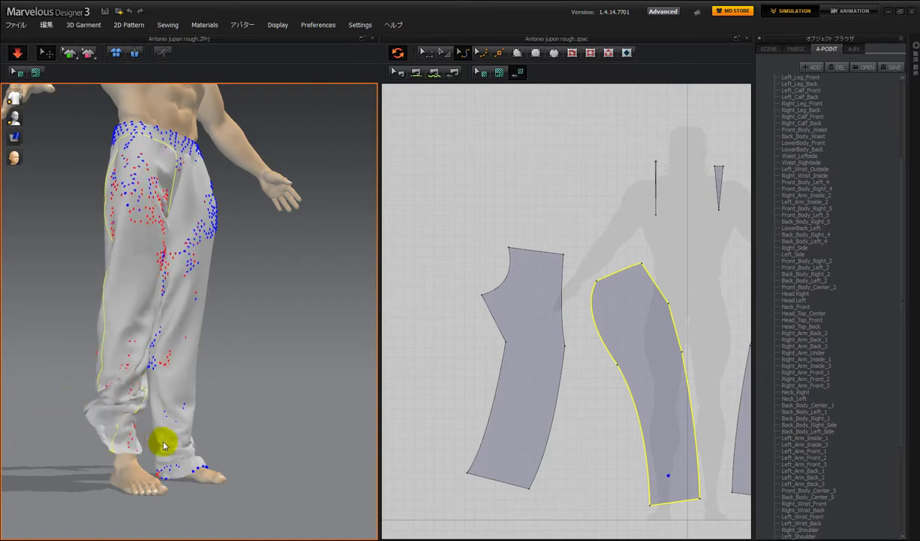
right_drag(216, 488, 255, 485)
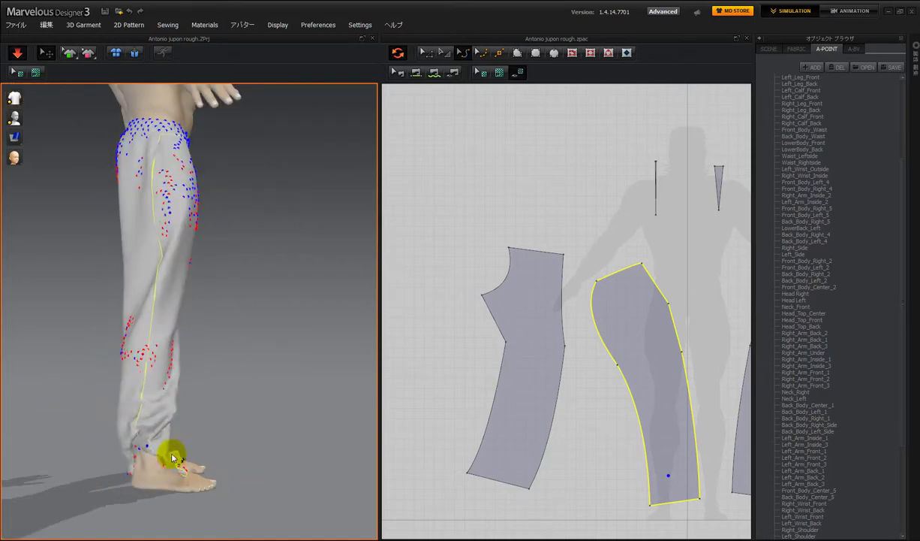
drag(128, 450, 59, 396)
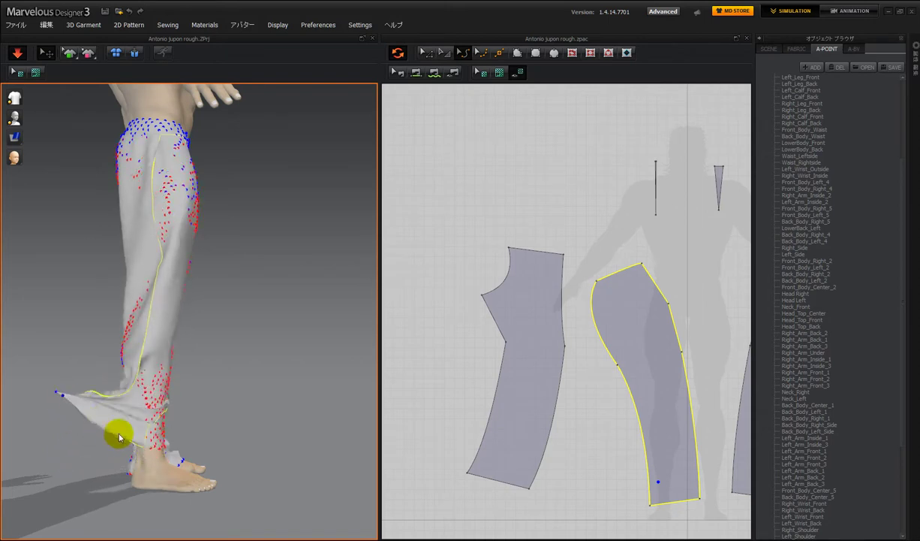
Step: Tug the right trouser hem around the ankle and pull the lower back leg rearward, working from the back and side, to resettle the drape
right_drag(235, 440, 162, 474)
click(161, 474)
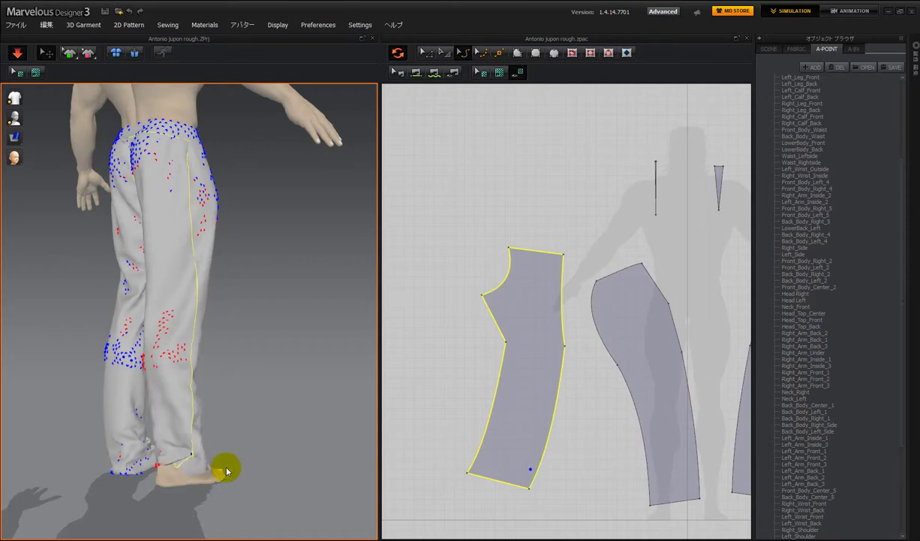
drag(179, 487, 171, 454)
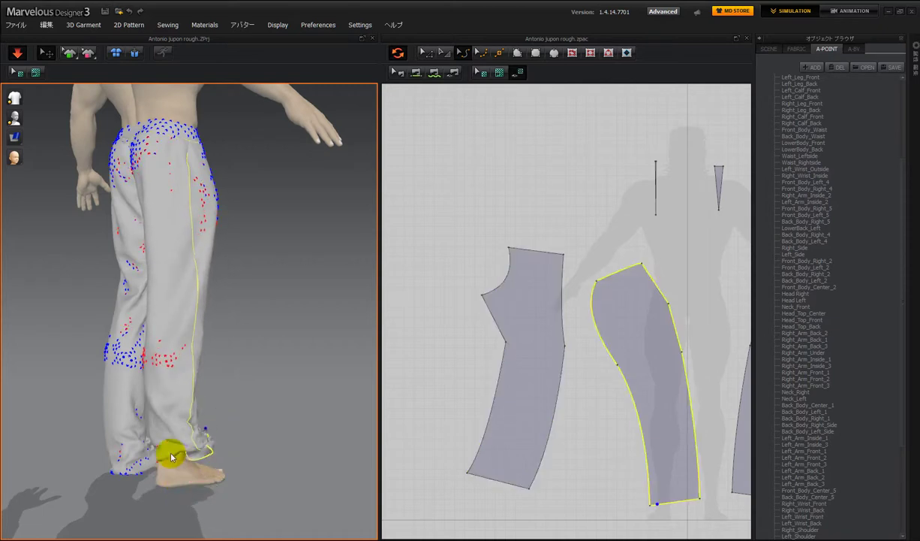
right_drag(229, 478, 112, 391)
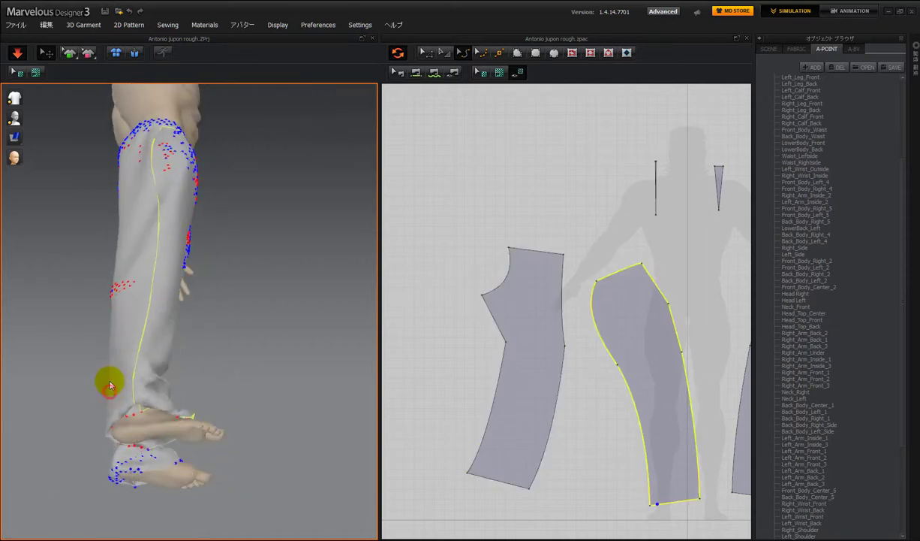
click(112, 375)
drag(97, 338, 132, 401)
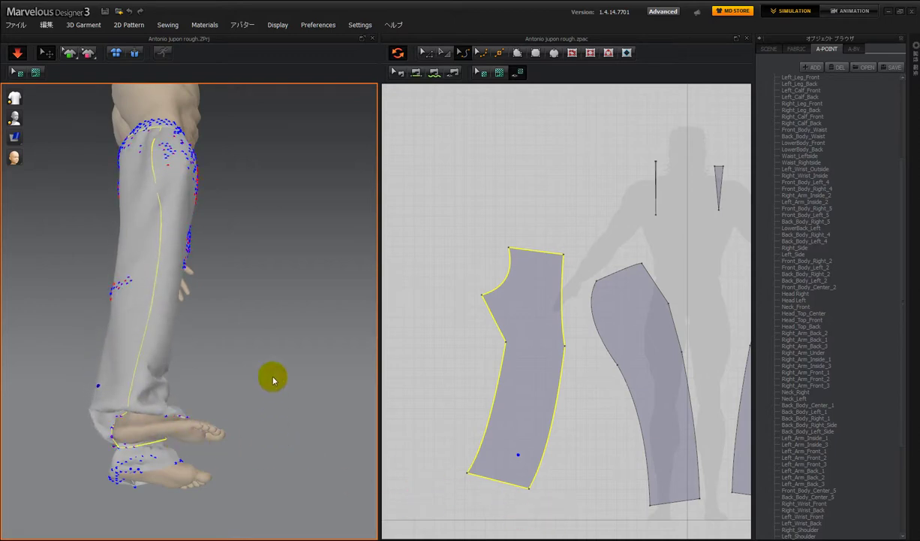
mouse_move(274, 376)
right_down()
mouse_move(290, 421)
mouse_move(432, 419)
mouse_move(225, 417)
mouse_move(238, 384)
mouse_move(269, 371)
mouse_move(270, 380)
right_up()
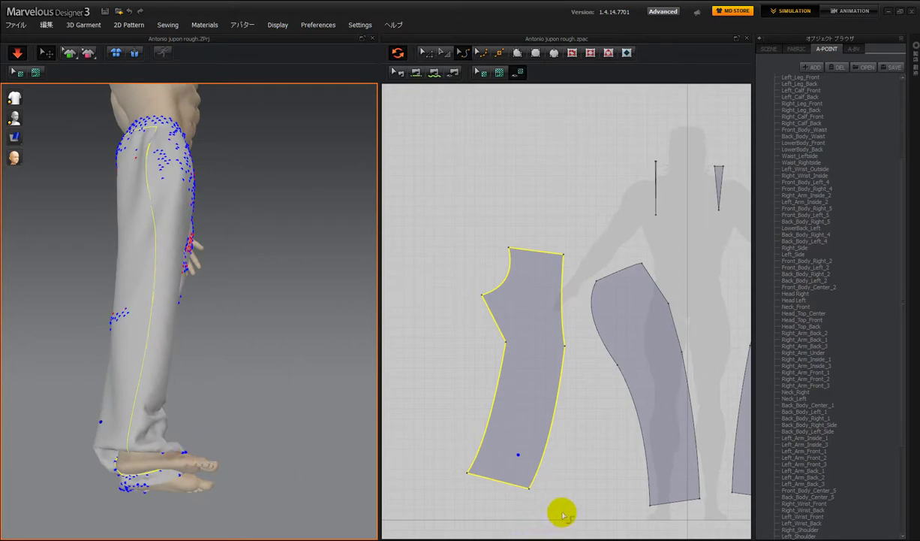
Step: Select the hem edges of all four leg patterns and raise them together slightly to shorten the trousers
scroll(561, 511, down, 1)
scroll(561, 511, up, 3)
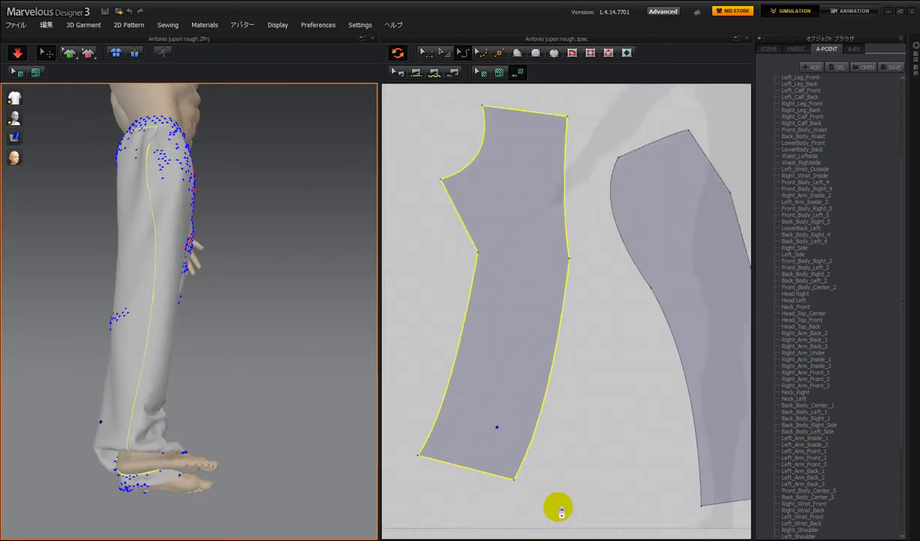
scroll(560, 509, down, 2)
scroll(558, 509, down, 3)
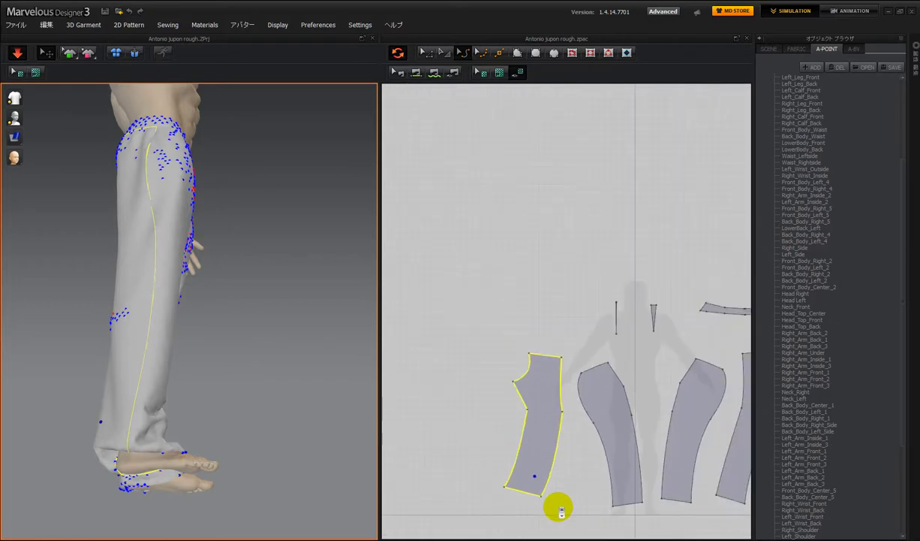
right_drag(596, 516, 551, 486)
middle_drag(554, 488, 534, 471)
click(420, 483)
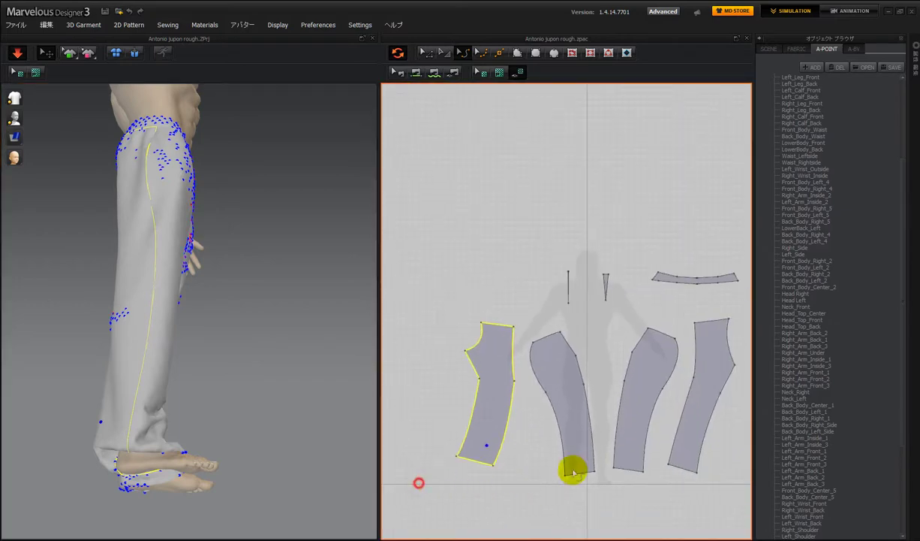
drag(420, 484, 717, 456)
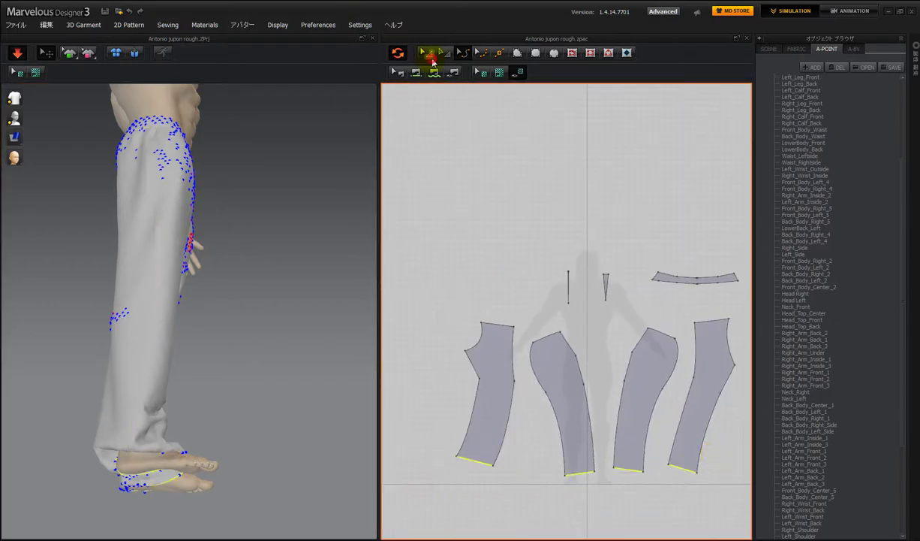
drag(425, 479, 719, 444)
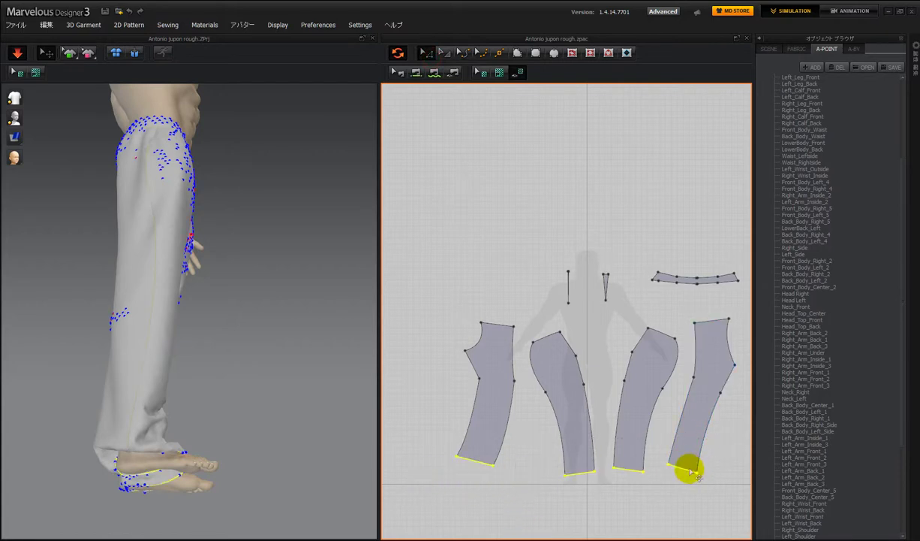
drag(691, 466, 687, 461)
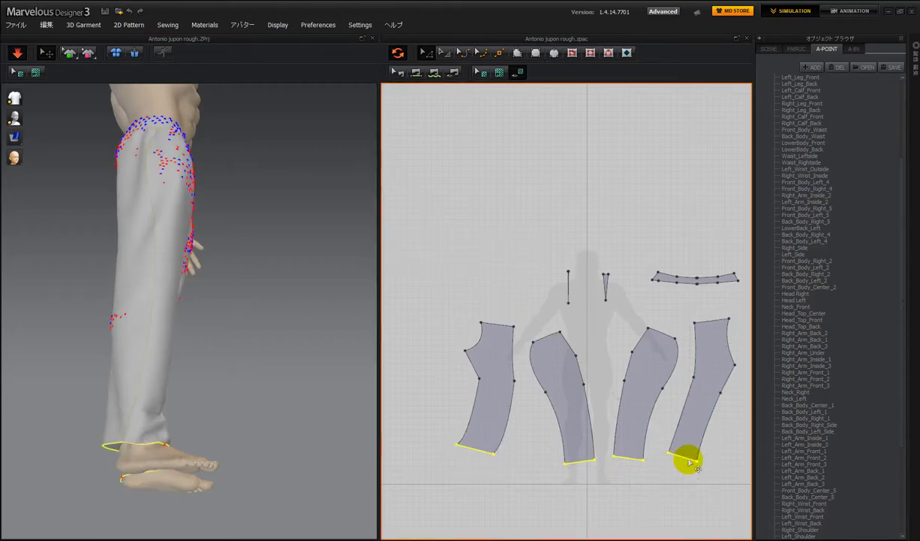
right_drag(298, 419, 181, 449)
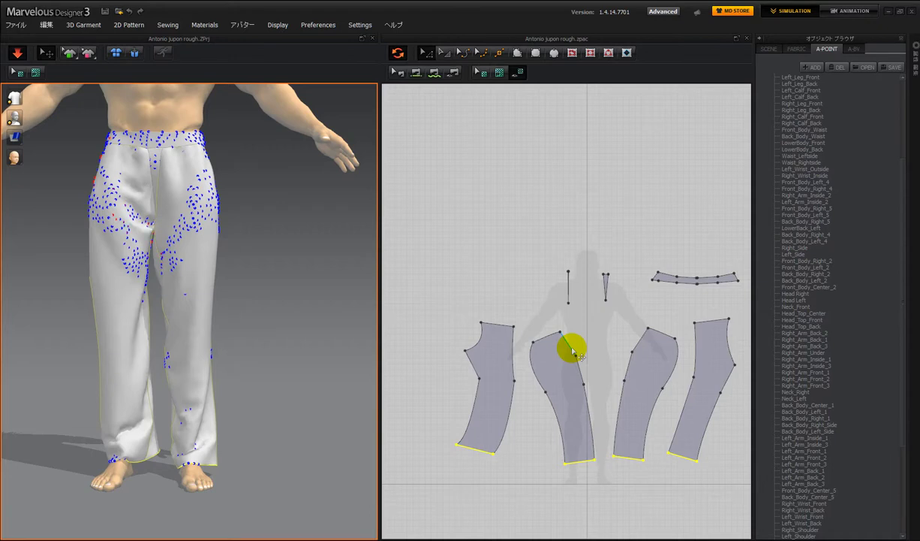
Step: Flatten the upper and lower side seam curves of the right front leg pattern, checking the drape from the side and front
click(575, 351)
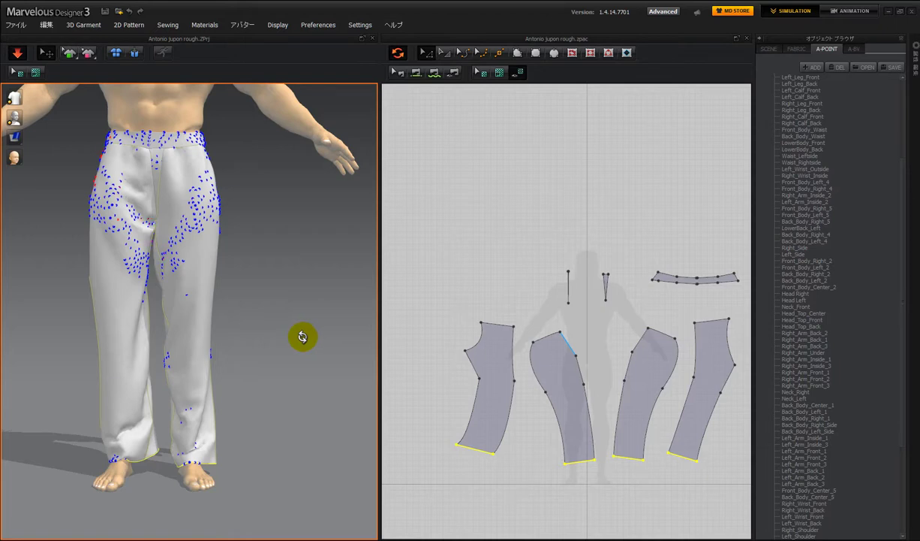
right_drag(277, 337, 389, 337)
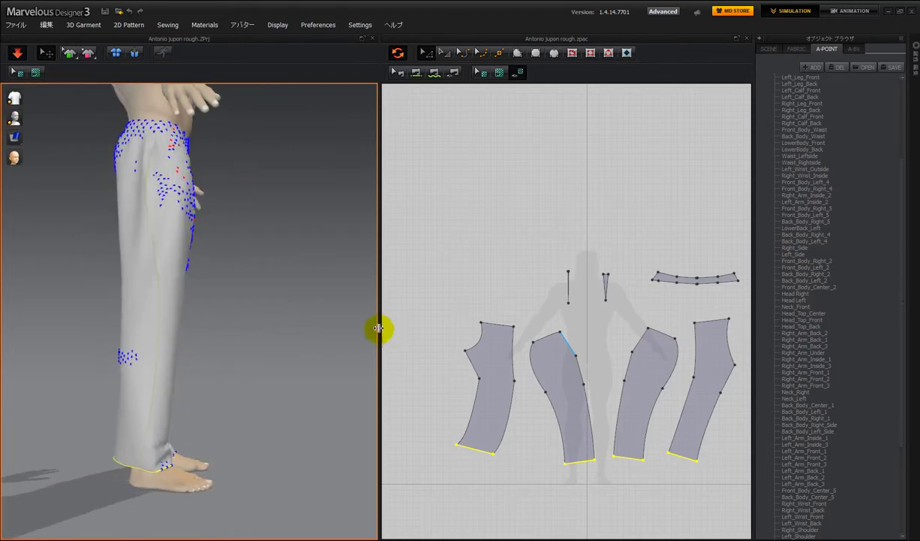
click(155, 194)
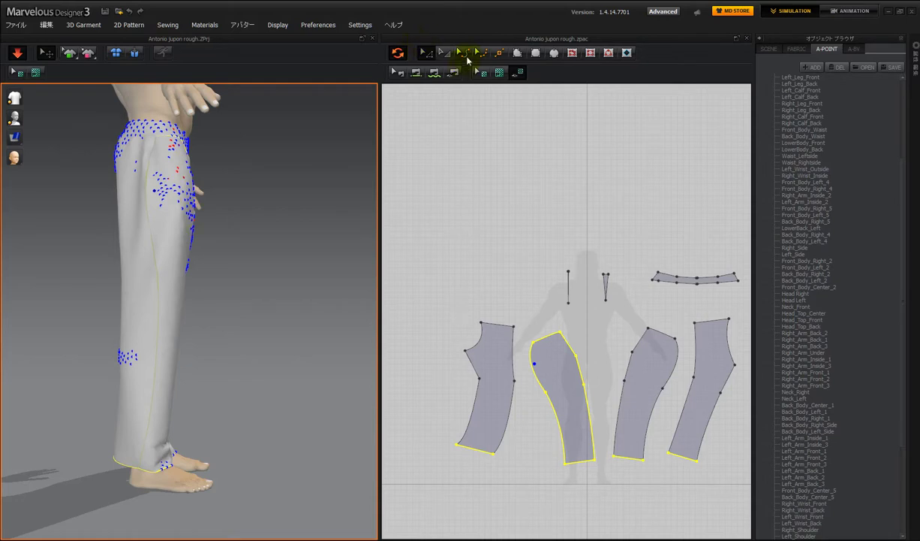
click(466, 56)
click(542, 426)
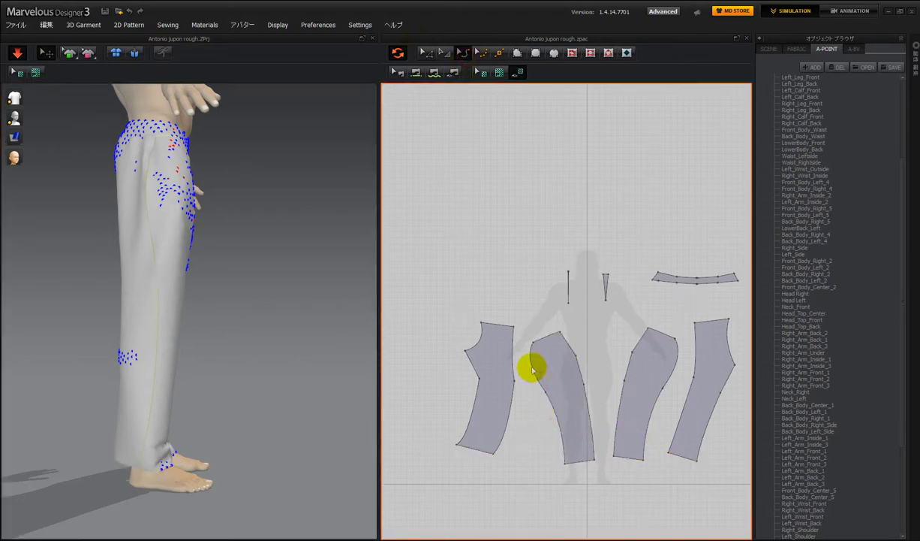
drag(540, 369, 541, 369)
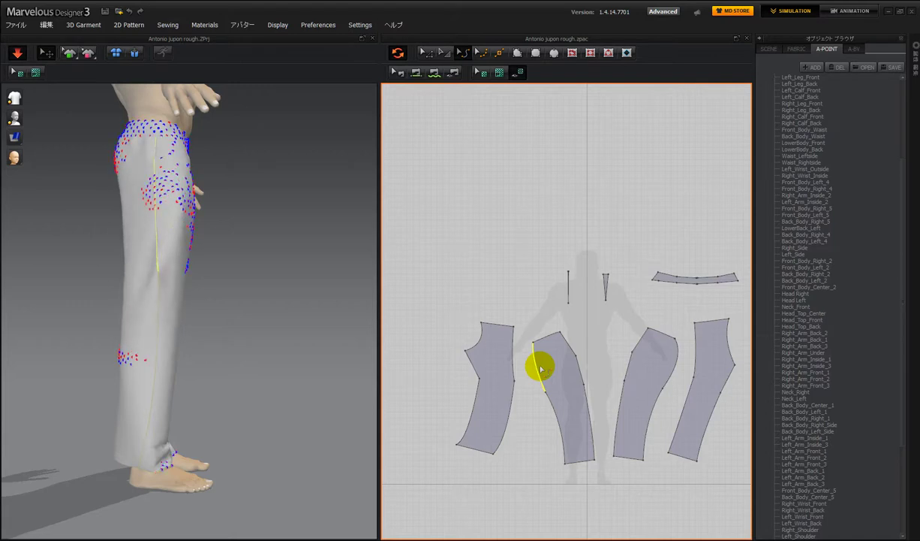
click(560, 434)
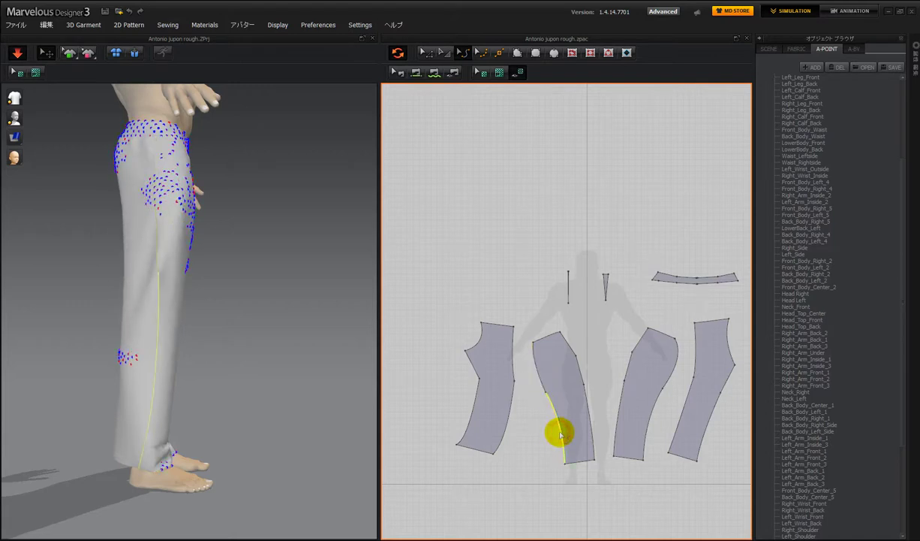
click(554, 436)
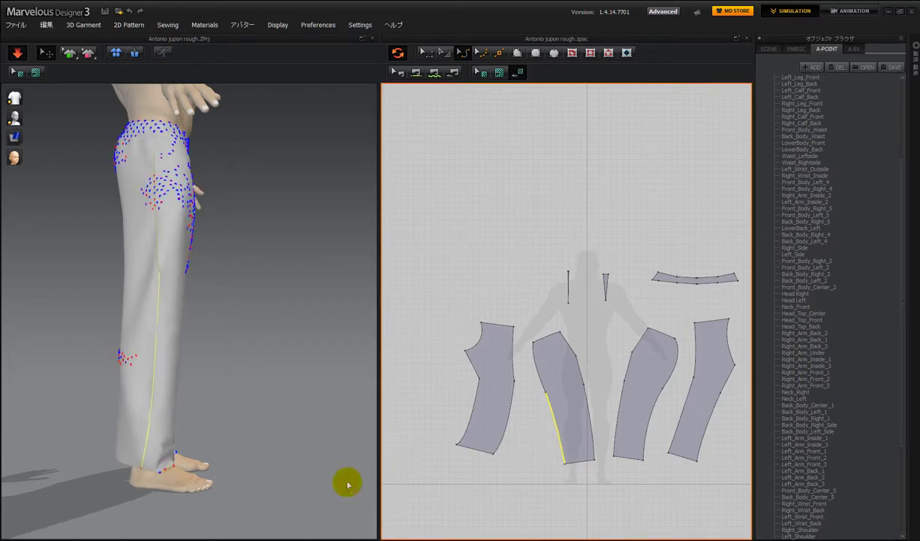
right_drag(318, 454, 224, 449)
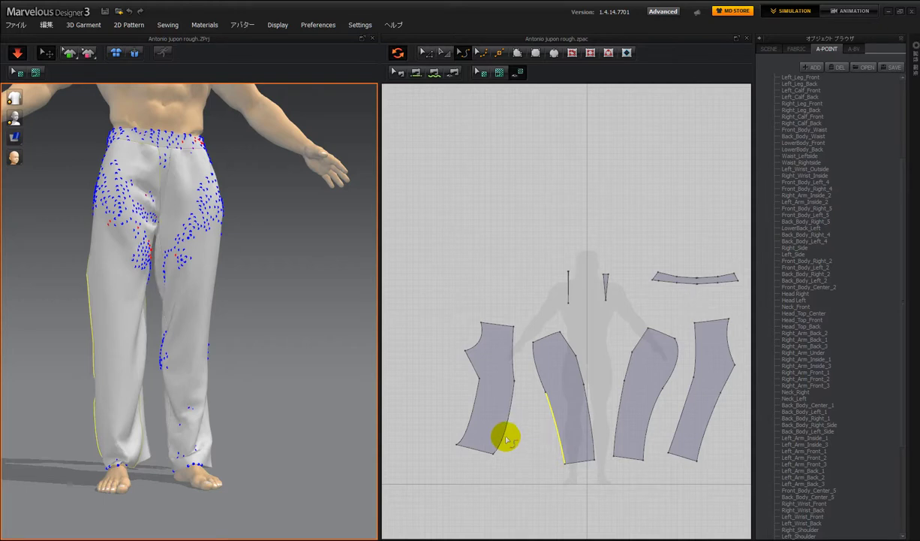
Step: Straighten the lower side seam and lower inseam curves of the right back leg pattern
right_drag(222, 431, 309, 417)
click(506, 433)
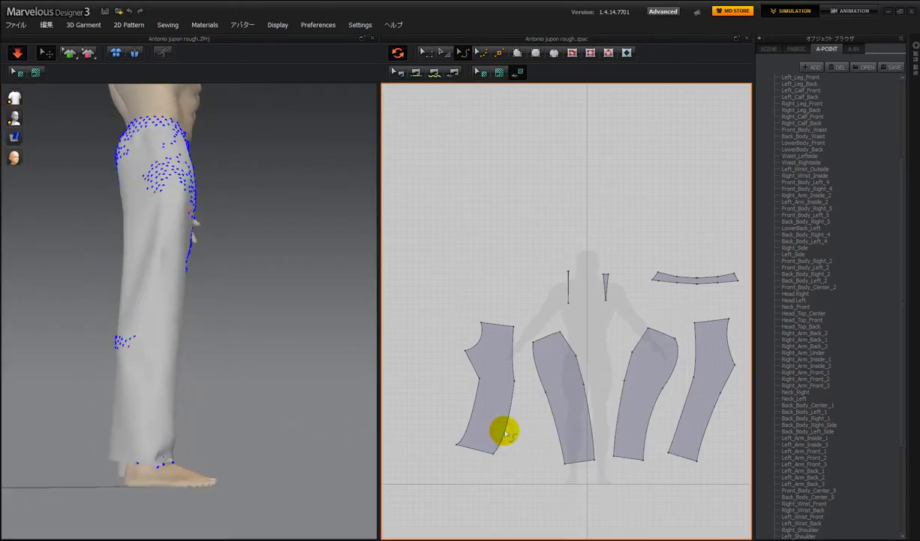
drag(499, 430, 497, 429)
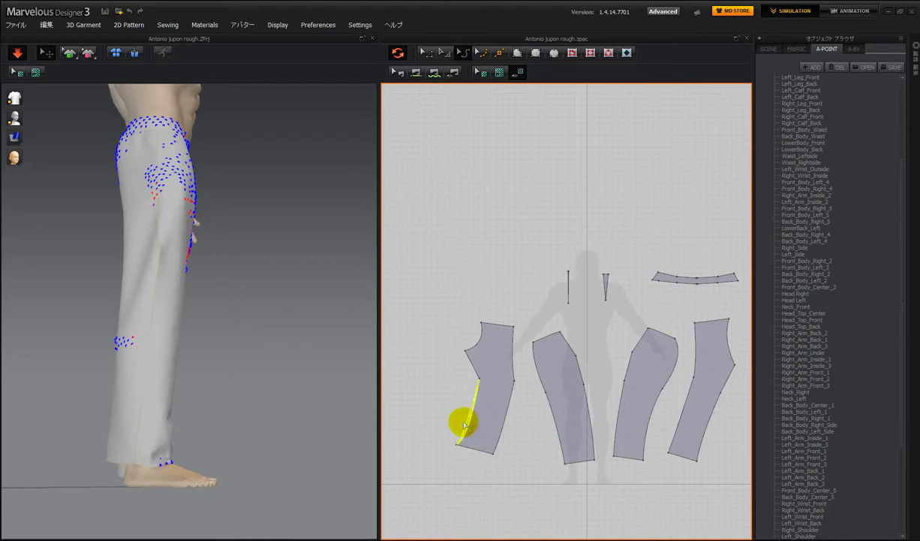
drag(464, 422, 464, 421)
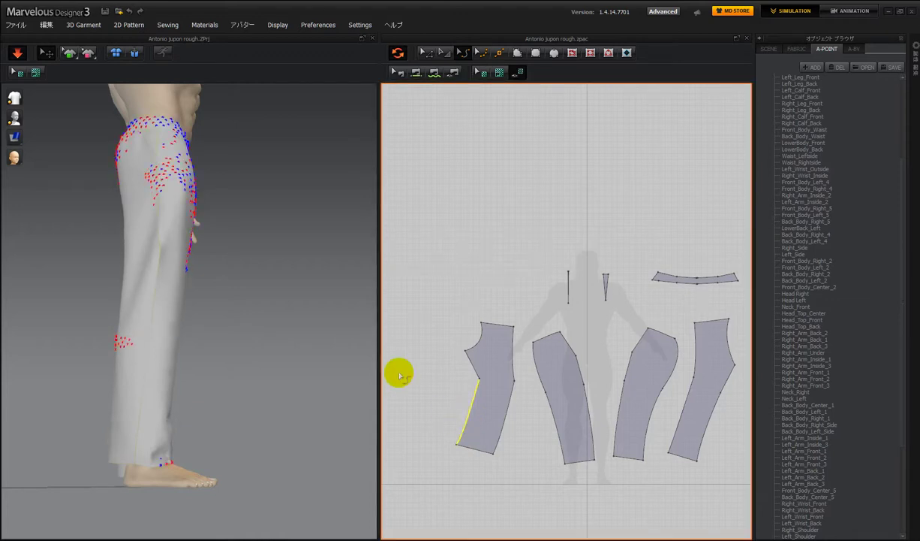
Step: Lower the inseam hem corner of the right back leg pattern and nudge the side seam hem corner of the right front leg pattern slightly down
click(430, 55)
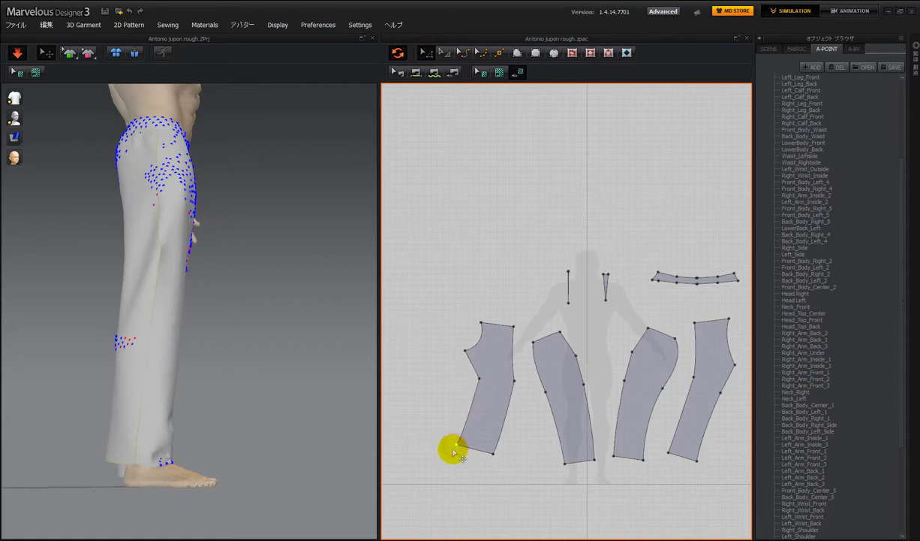
drag(454, 450, 454, 454)
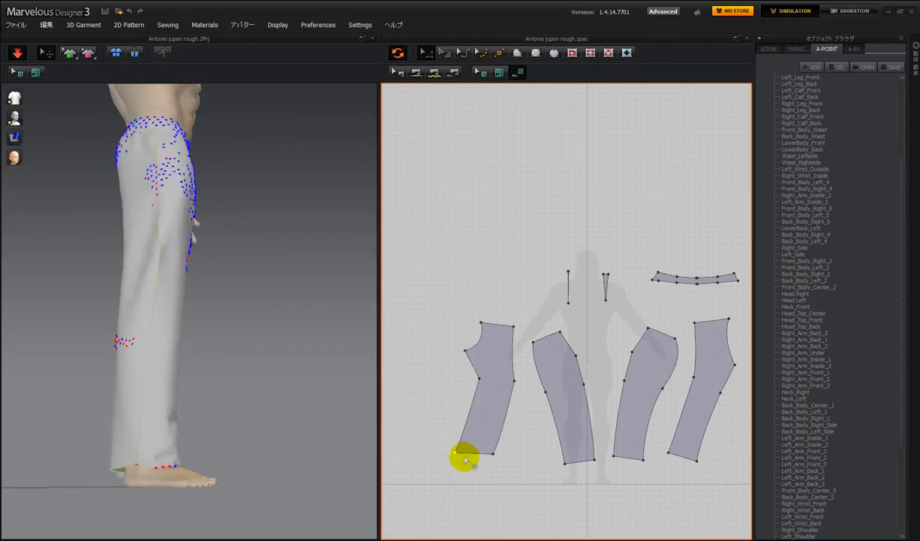
click(141, 464)
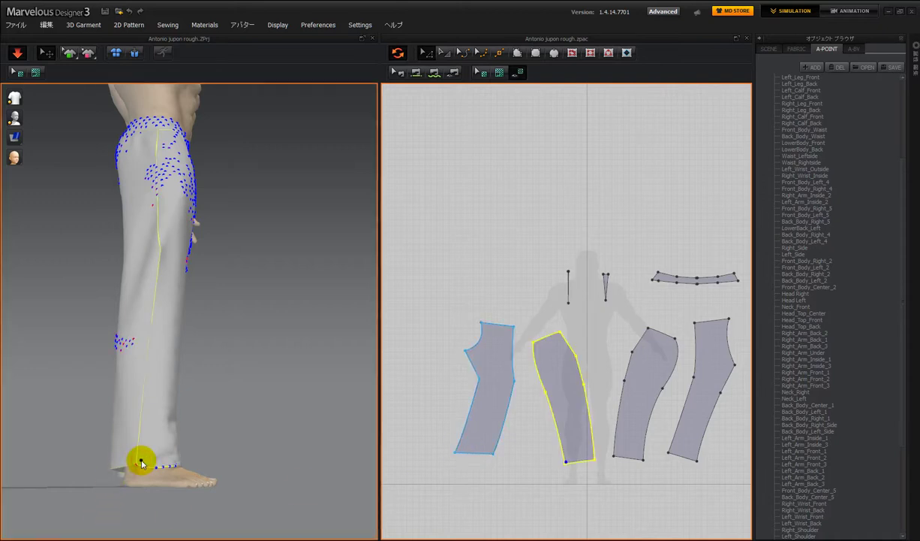
click(547, 474)
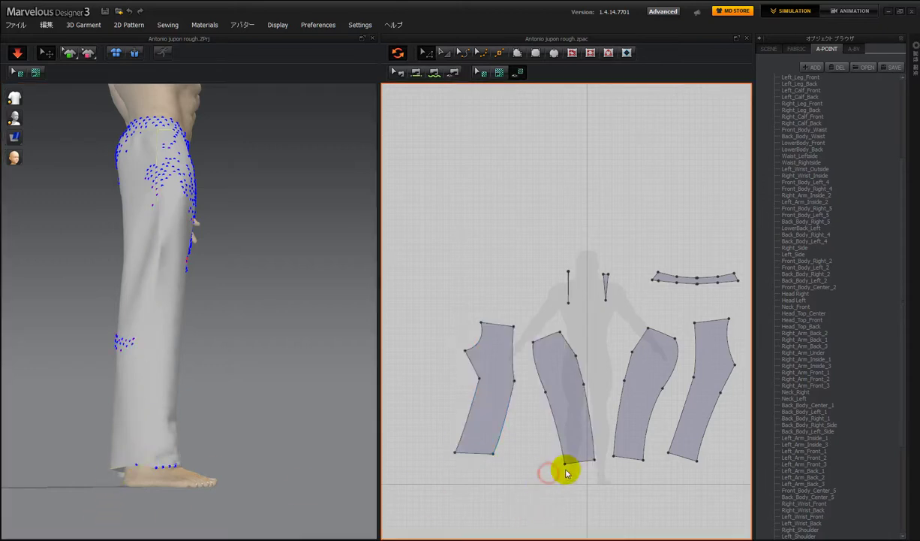
drag(565, 465, 567, 472)
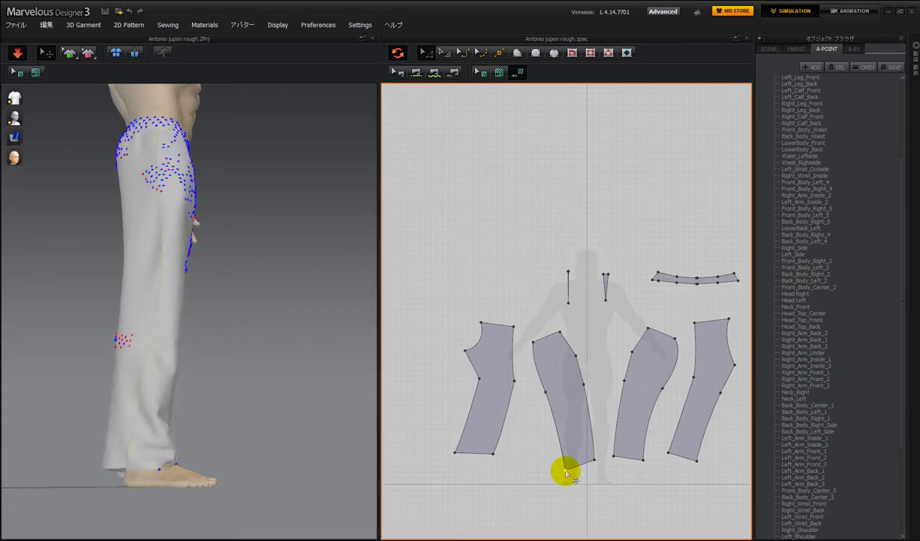
mouse_move(565, 469)
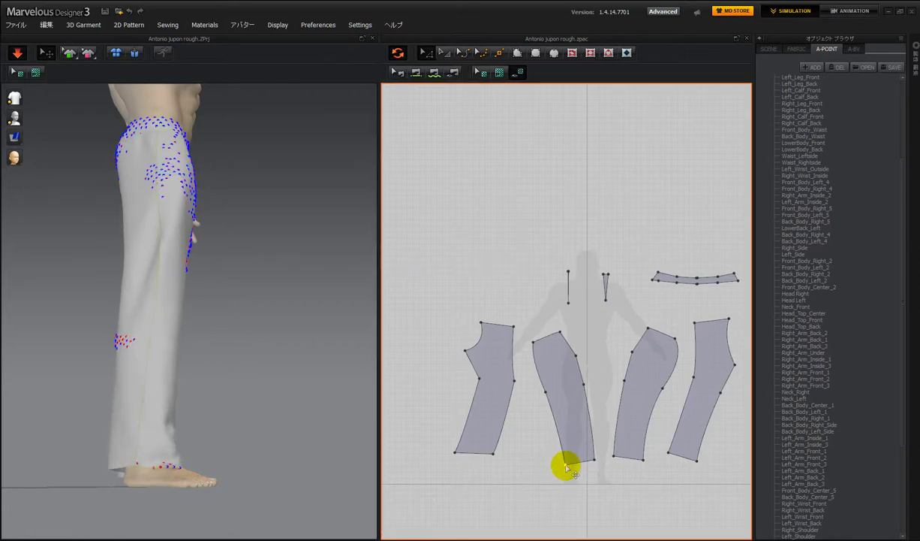
Step: Bend the hem edge of the right back leg pattern into a shallow downward curve and check the leg from the front
click(486, 413)
click(466, 54)
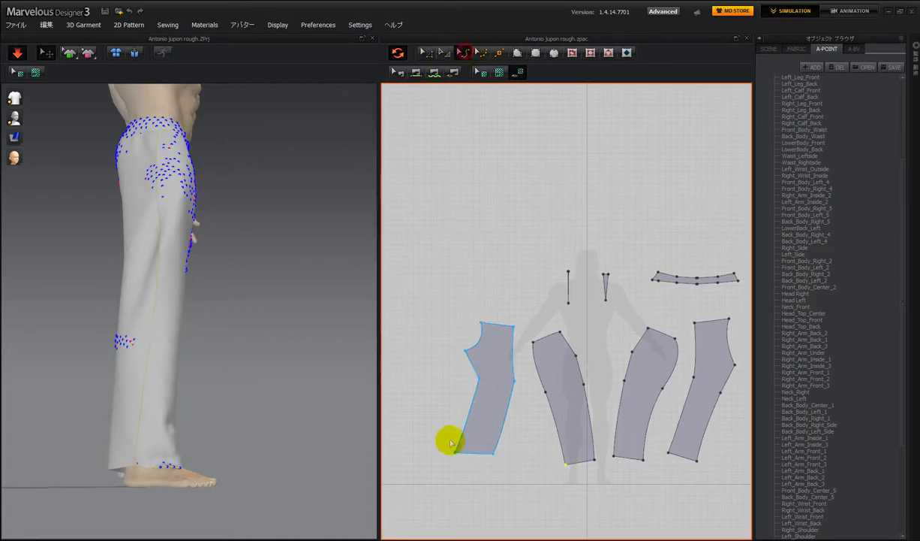
drag(475, 455, 473, 462)
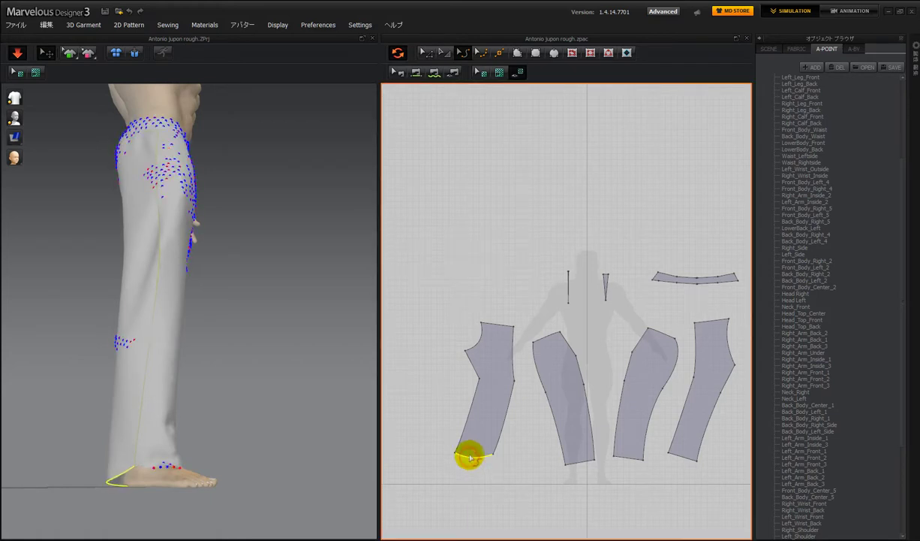
drag(470, 453, 470, 452)
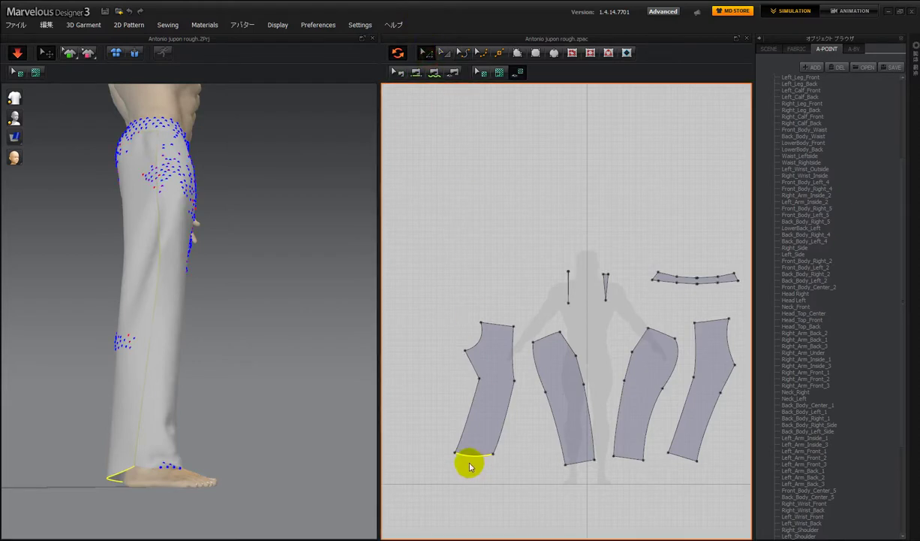
right_drag(237, 429, 144, 426)
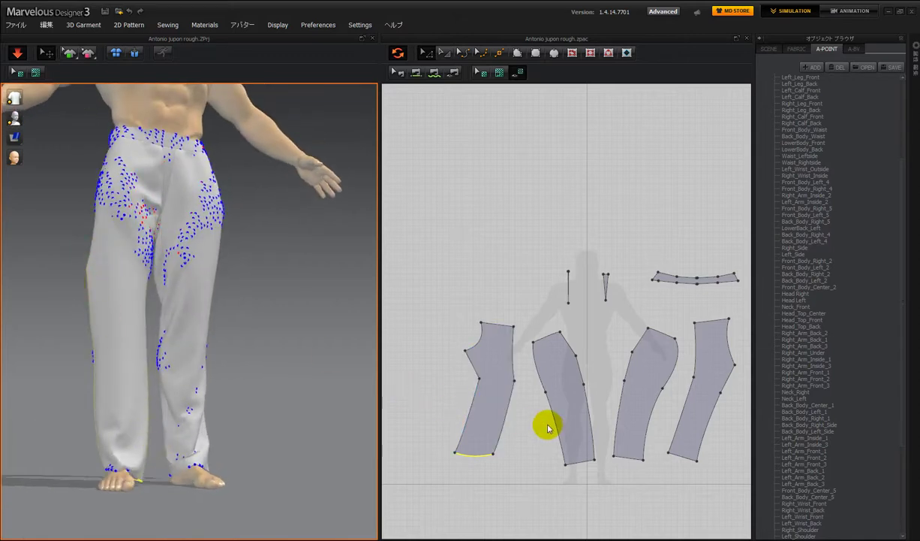
Step: Narrow the lower part of the right back leg pattern by moving its side seam knee point and inseam hem corner inward
click(516, 383)
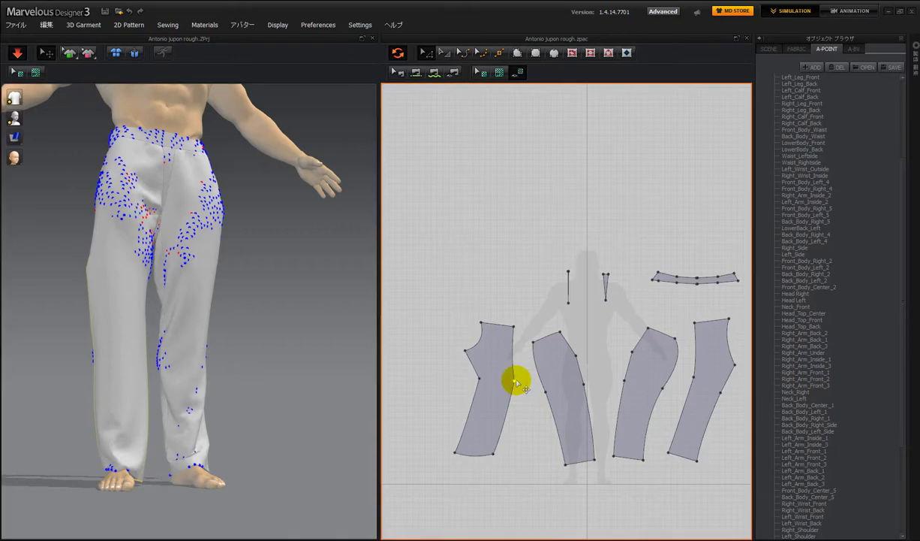
click(512, 381)
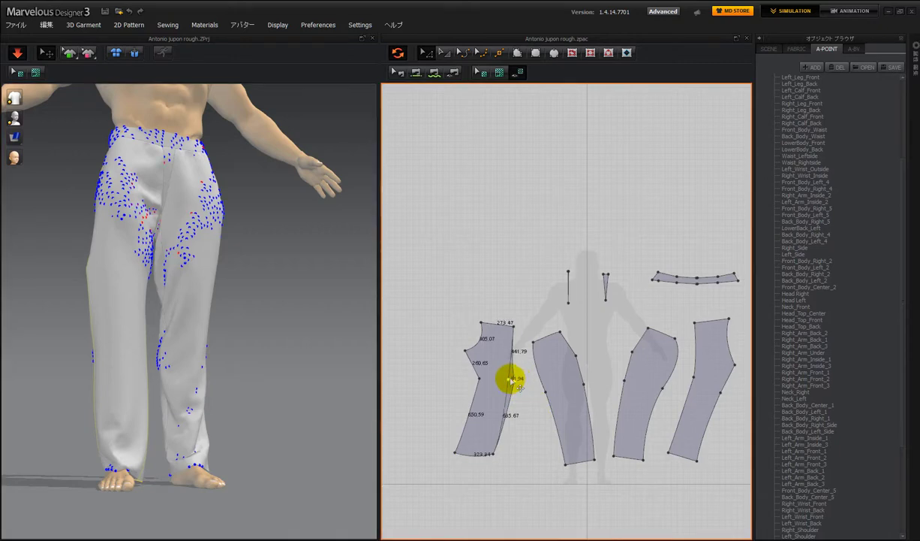
drag(510, 380, 510, 380)
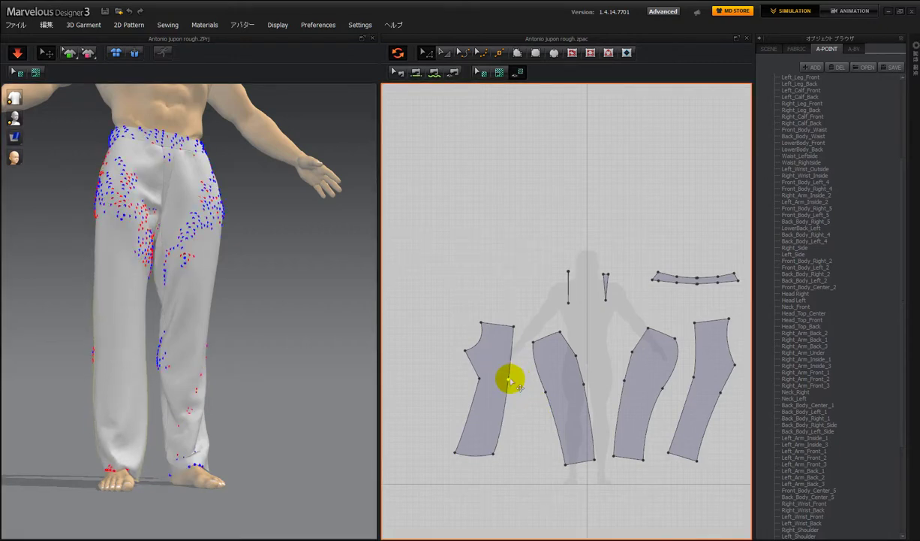
click(496, 454)
click(455, 454)
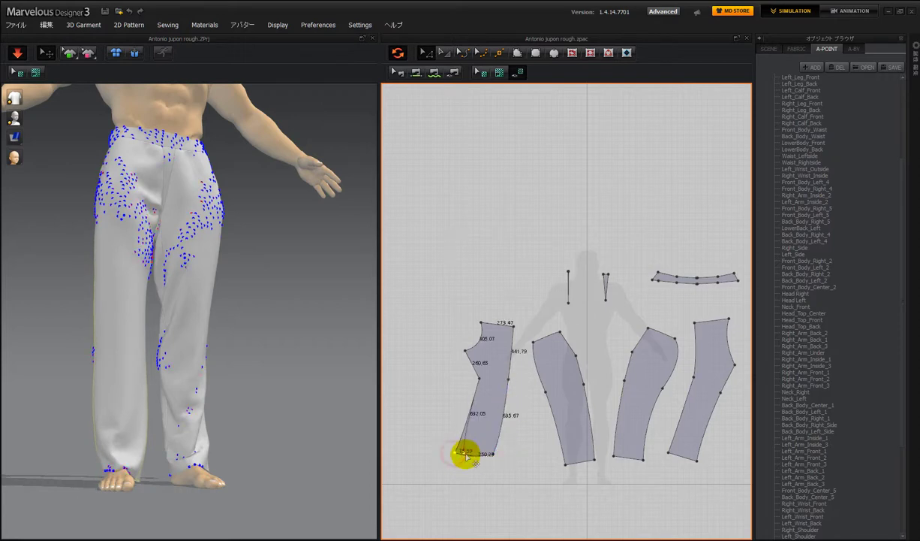
drag(466, 456, 466, 455)
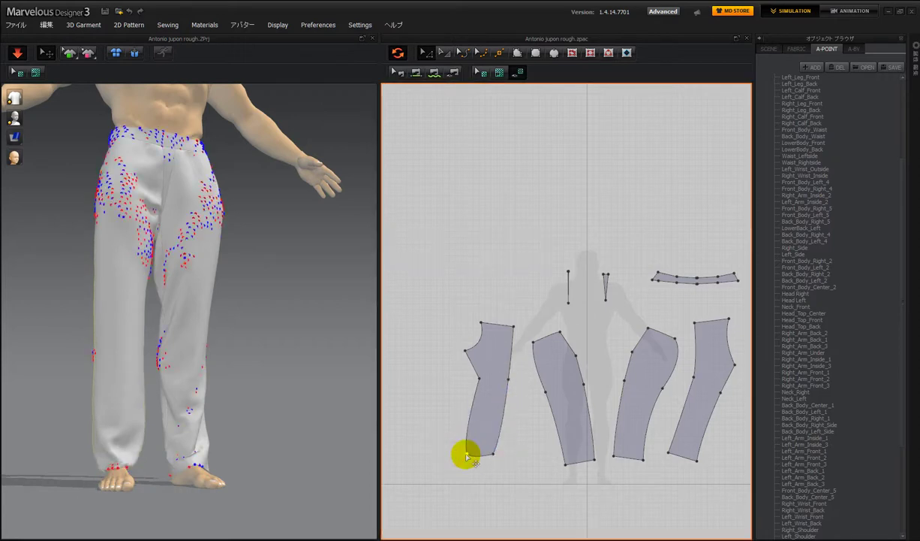
click(466, 456)
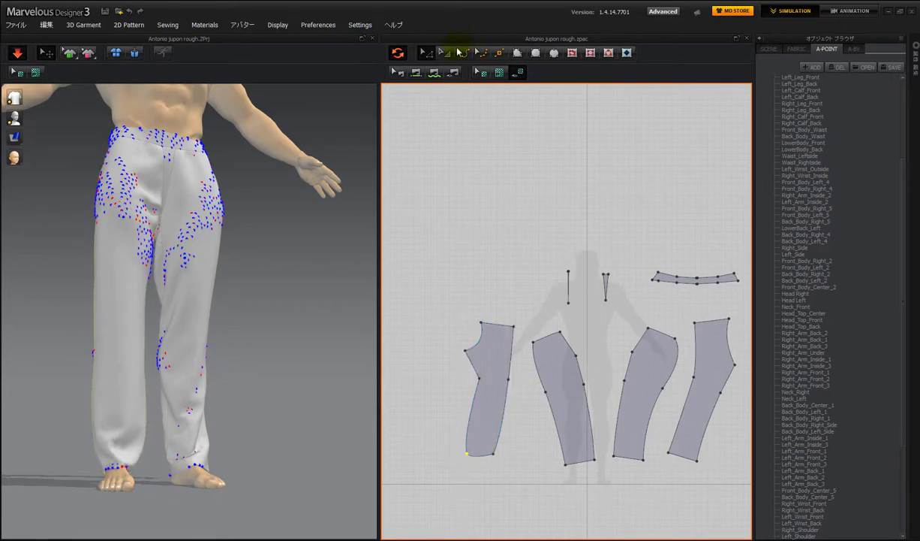
Step: Straighten the lower inseam and lower side seam curves of the right back leg pattern and check the leg from the side
click(461, 51)
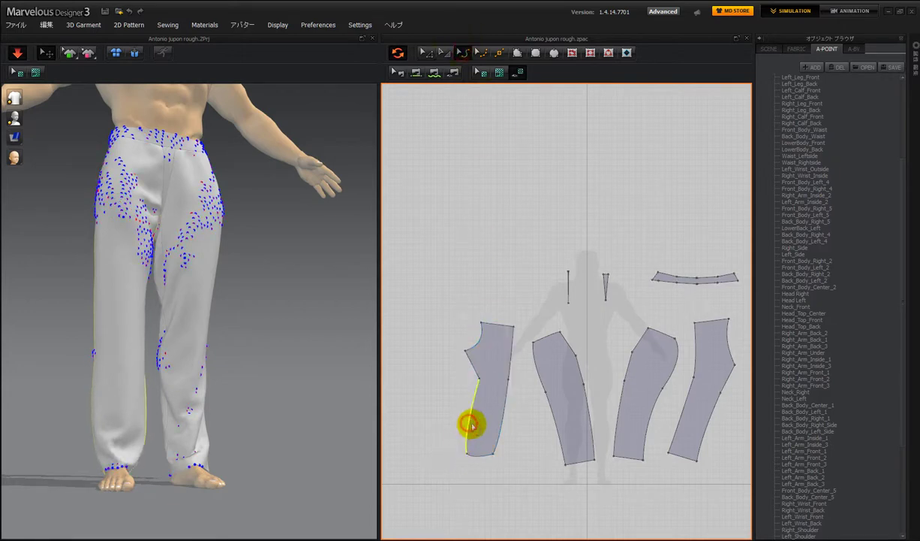
drag(477, 428, 494, 428)
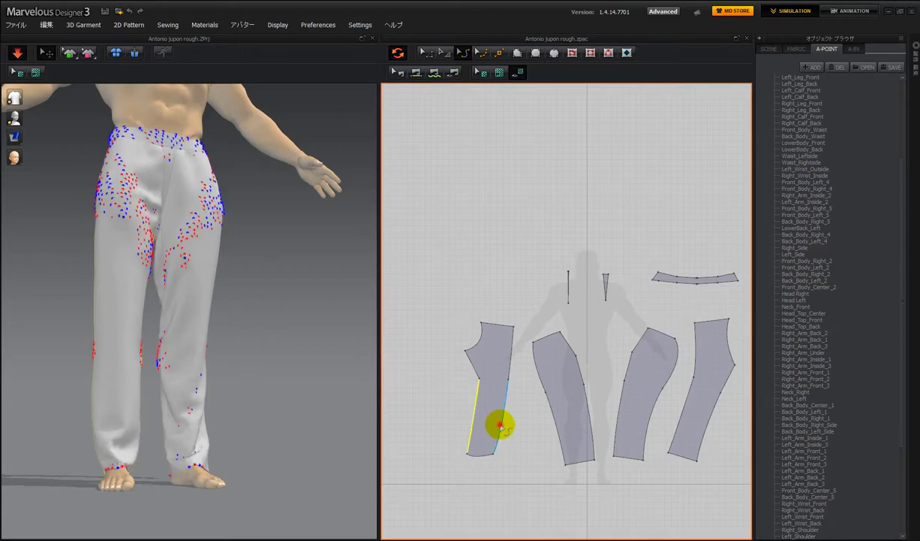
click(500, 425)
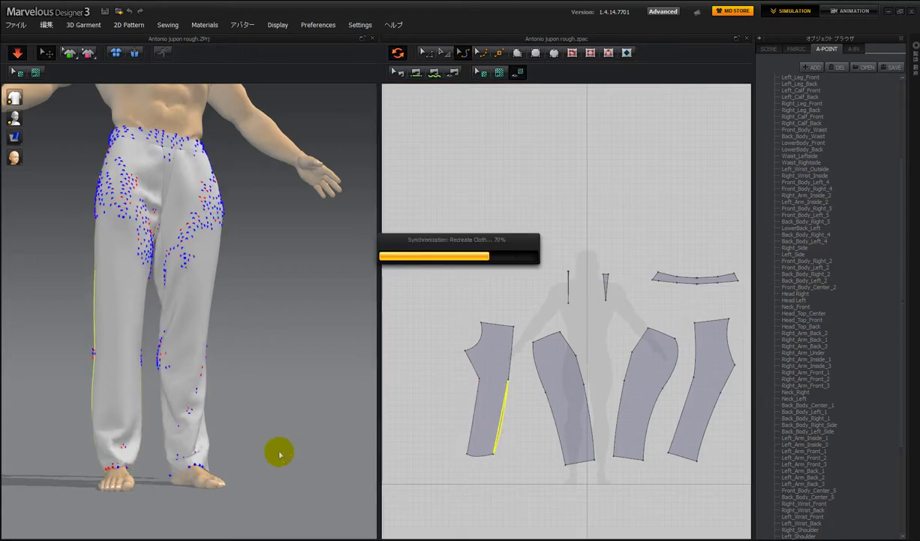
right_drag(274, 450, 367, 463)
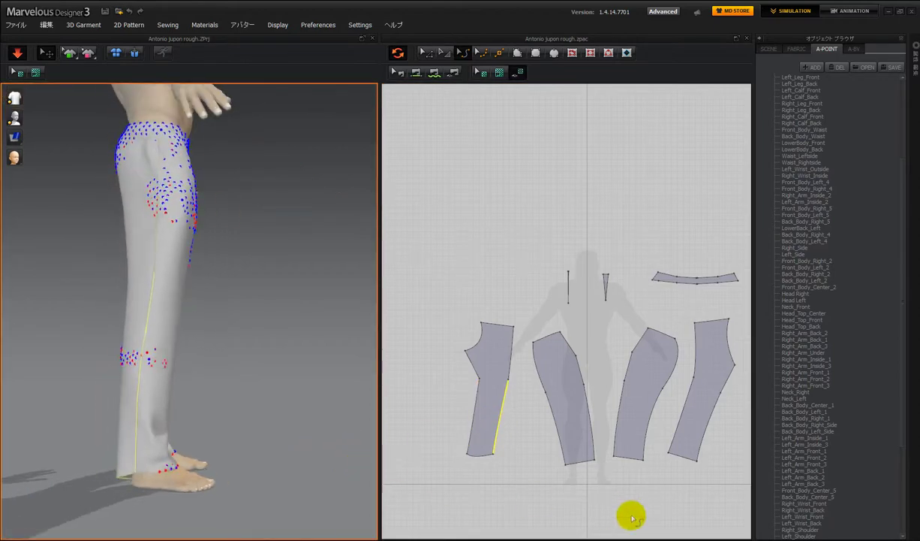
Step: Bend the lower inseam of the right front leg pattern slightly inward and adjust the lower side seam of the right back leg pattern
click(592, 429)
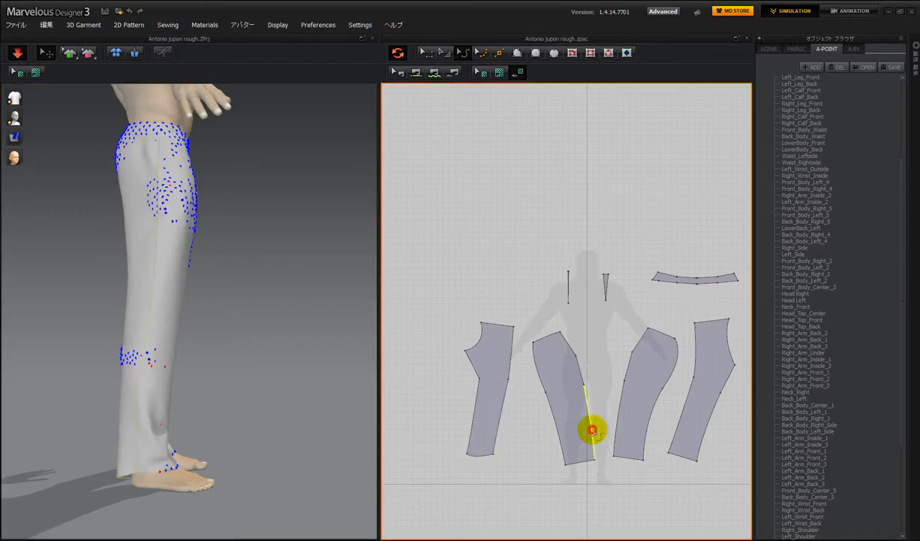
drag(587, 430, 588, 429)
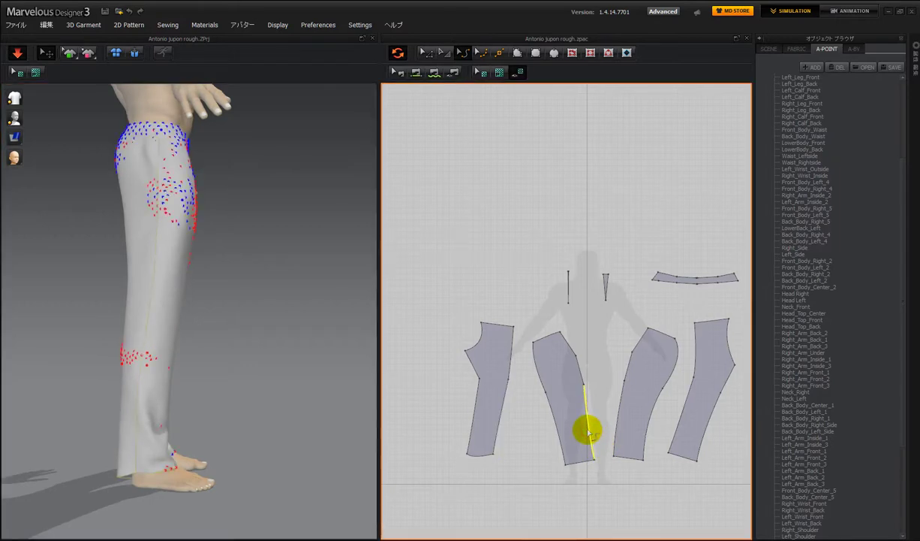
right_drag(271, 439, 277, 419)
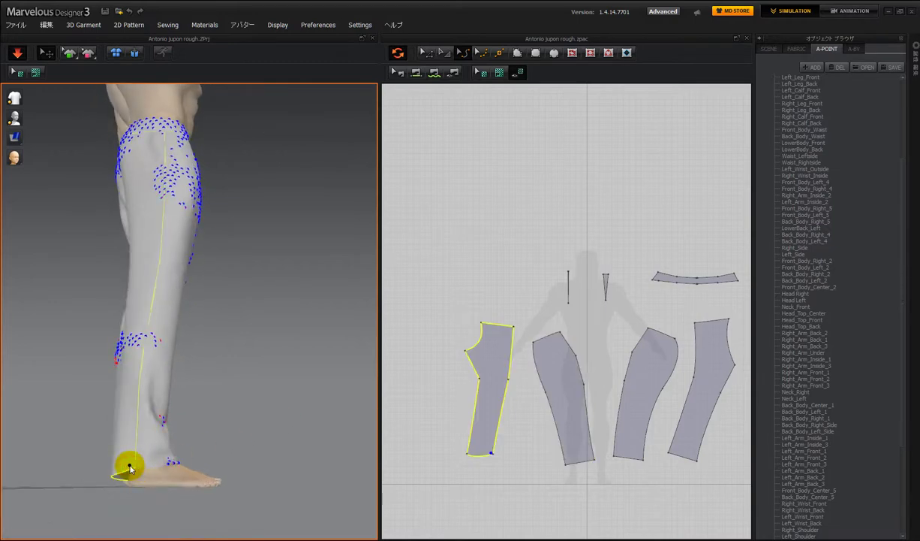
click(495, 439)
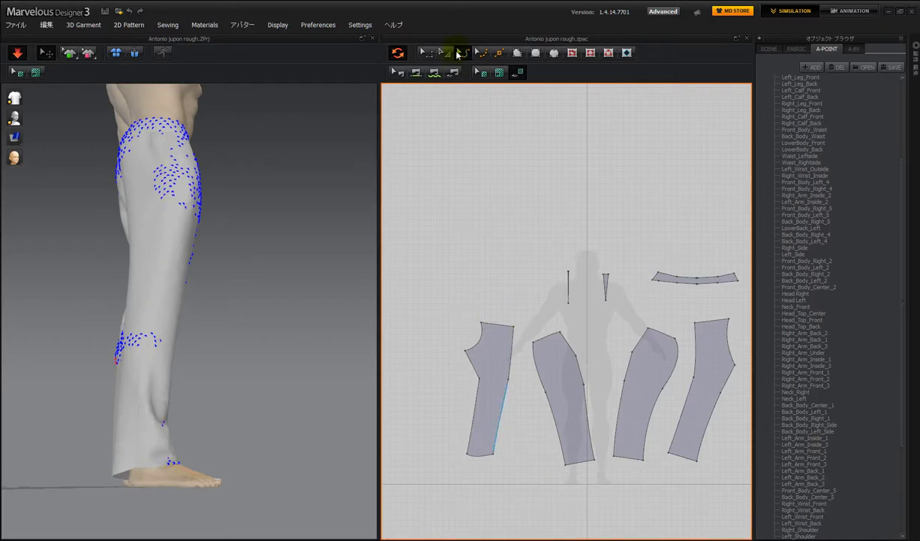
Step: Select the side seam hem corners of the right front and right back leg patterns and move them slightly down together
click(424, 54)
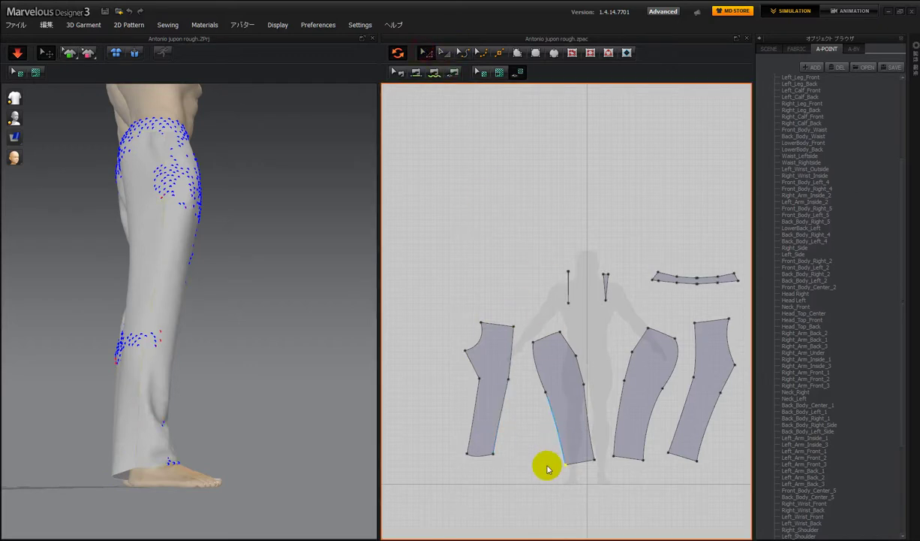
drag(576, 484, 494, 459)
click(496, 455)
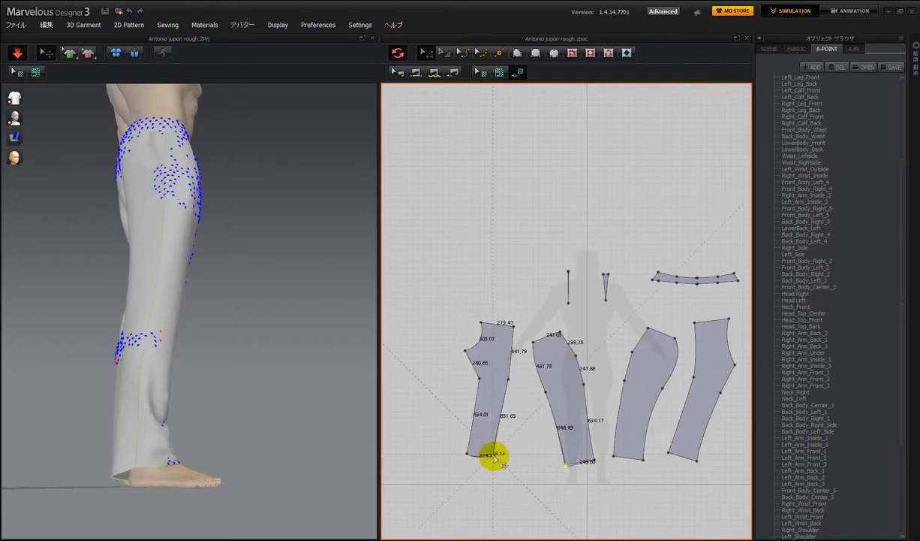
drag(495, 458, 495, 459)
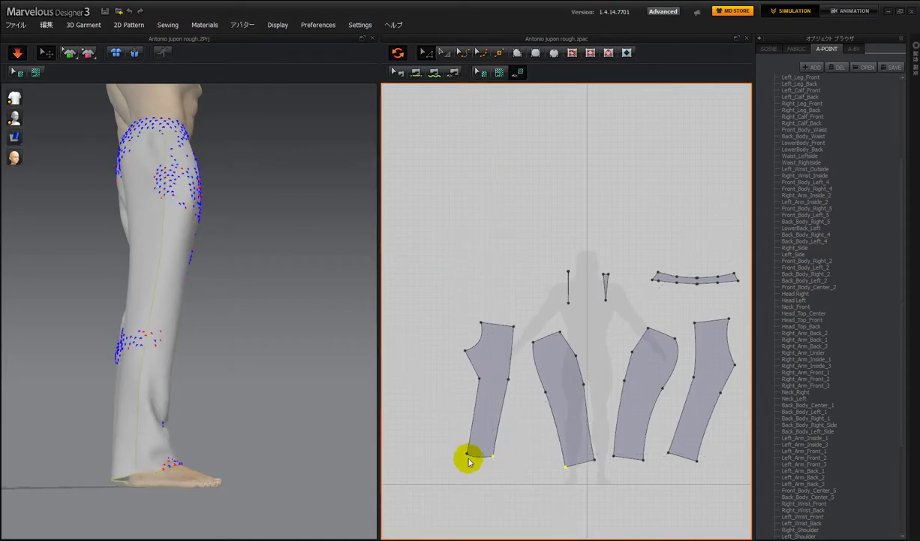